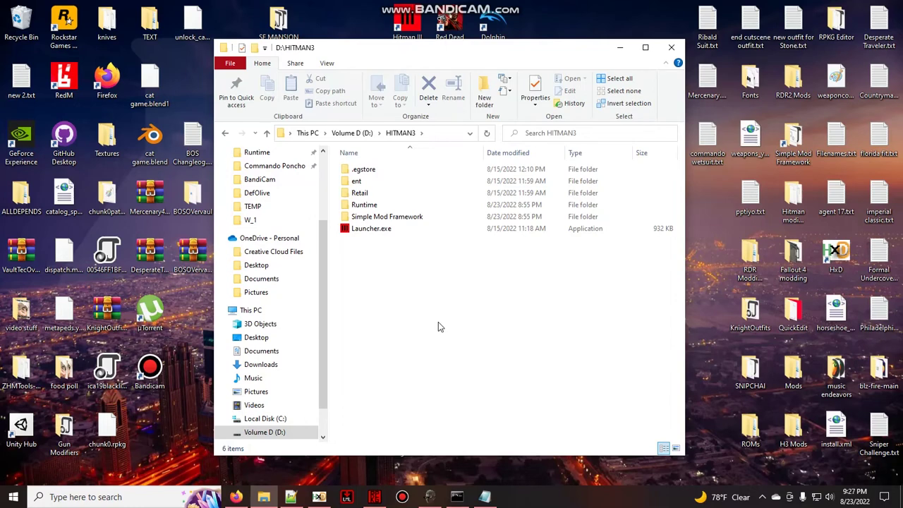
Step: Scroll through the D:\HITMAN3 folder listing to find Simple Mod Framework
scroll(276, 262, "up", 1)
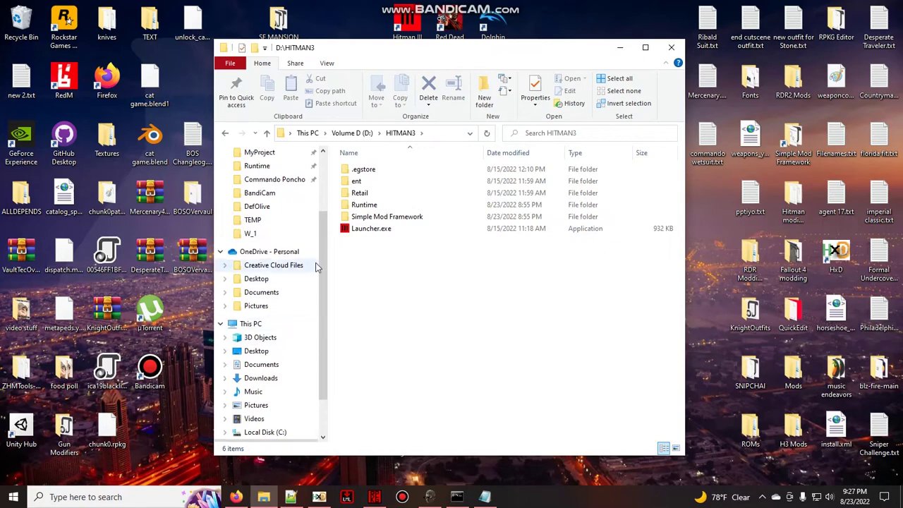
scroll(271, 275, "down", 1)
scroll(272, 275, "down", 2)
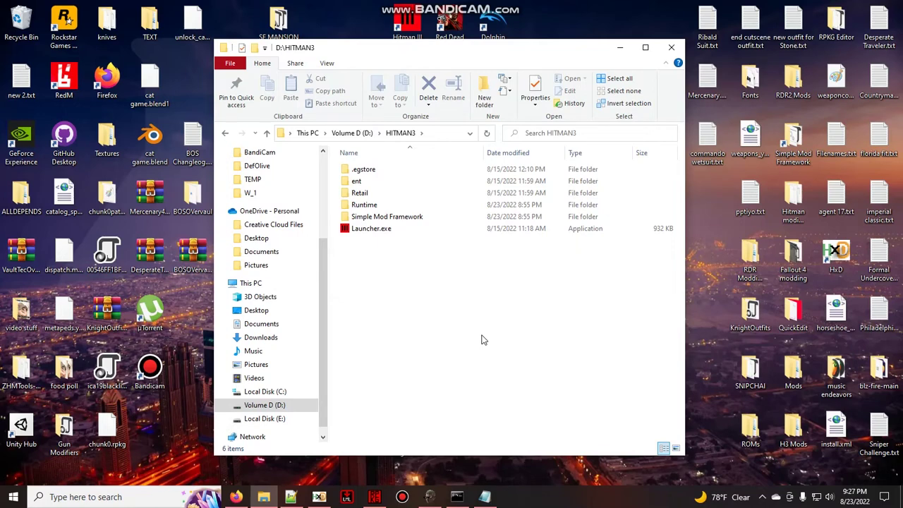
Step: Open Simple Mod Framework's Mods folder and create a new folder named GloveSwap
double_click(429, 216)
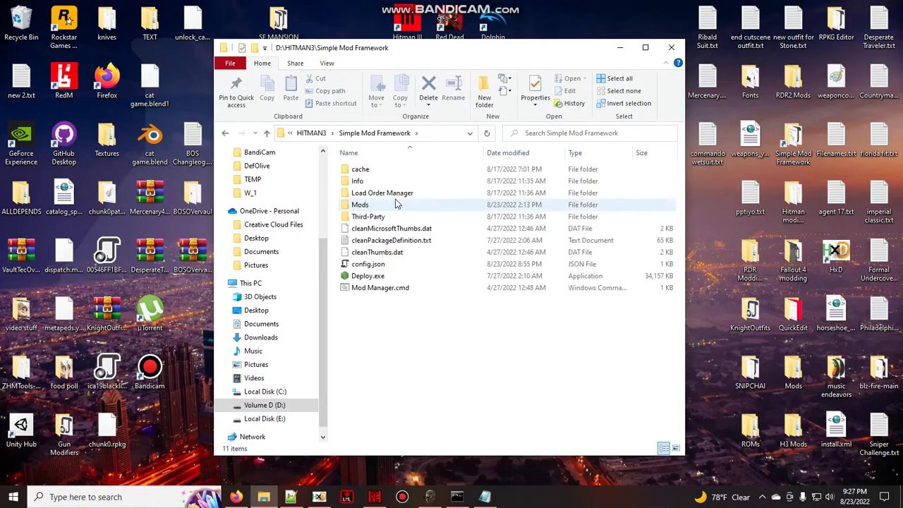
double_click(395, 205)
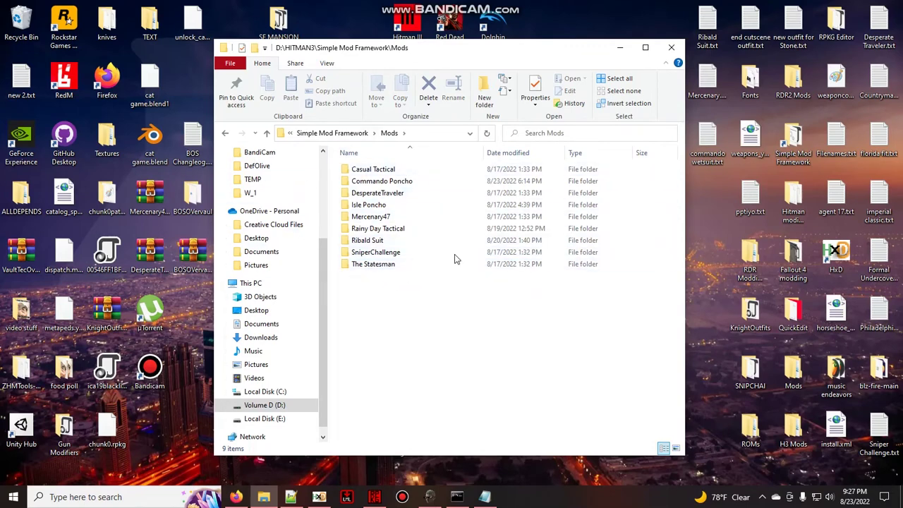
right_click(389, 305)
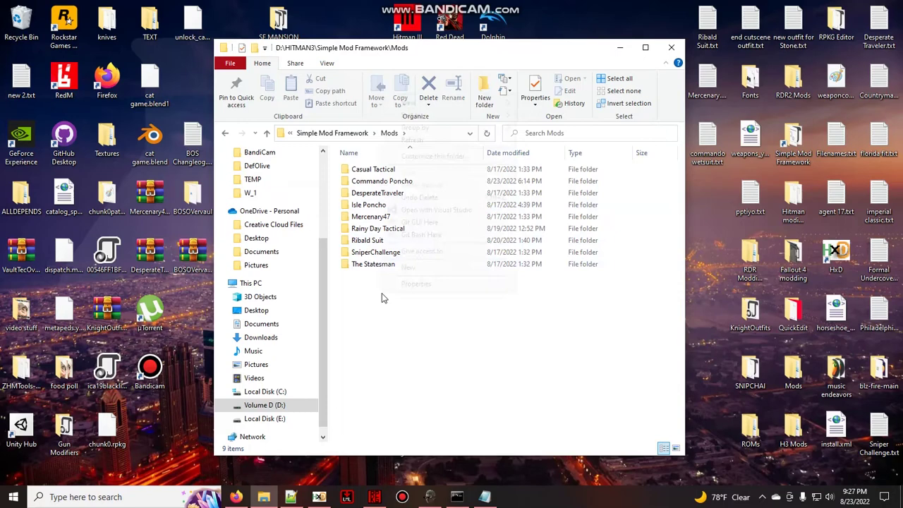
mouse_move(451, 267)
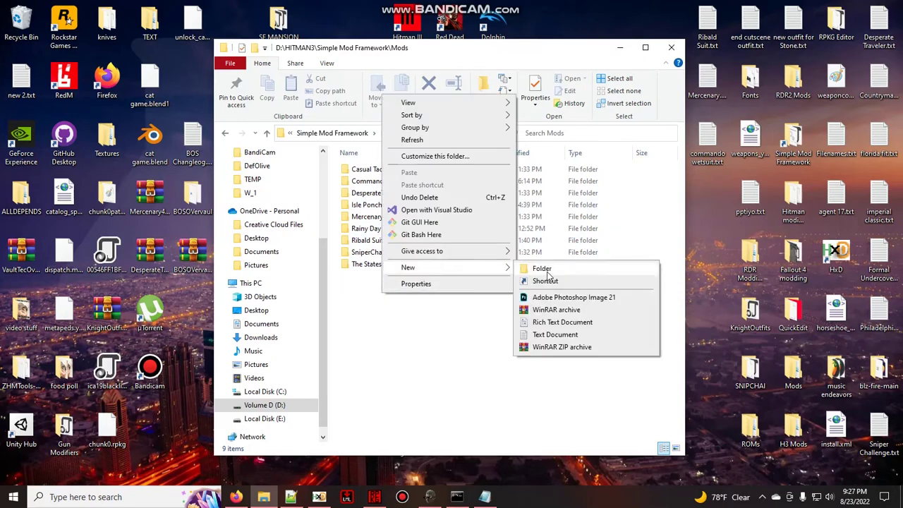
left_click(536, 268)
type("Glove")
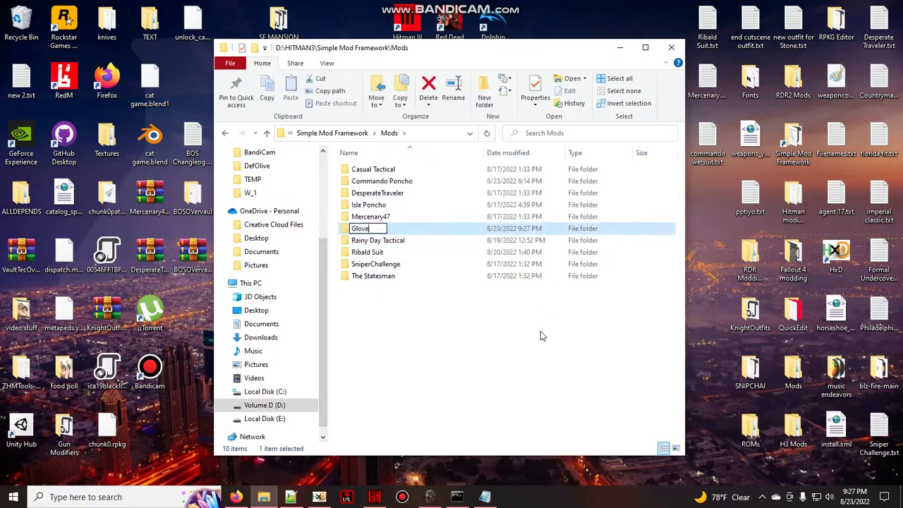
type("Swap")
left_click(443, 295)
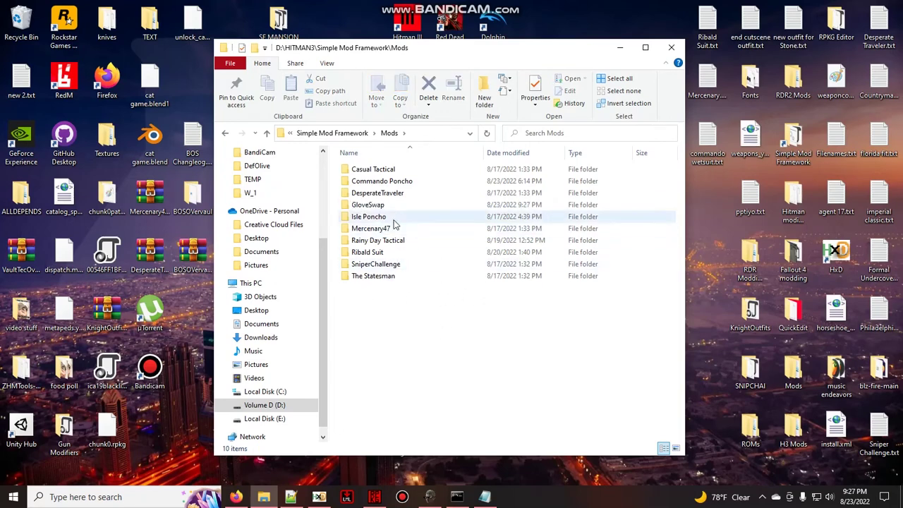
Step: Look inside the Commando Poncho mod, then open the Mercenary47 mod folder
double_click(413, 182)
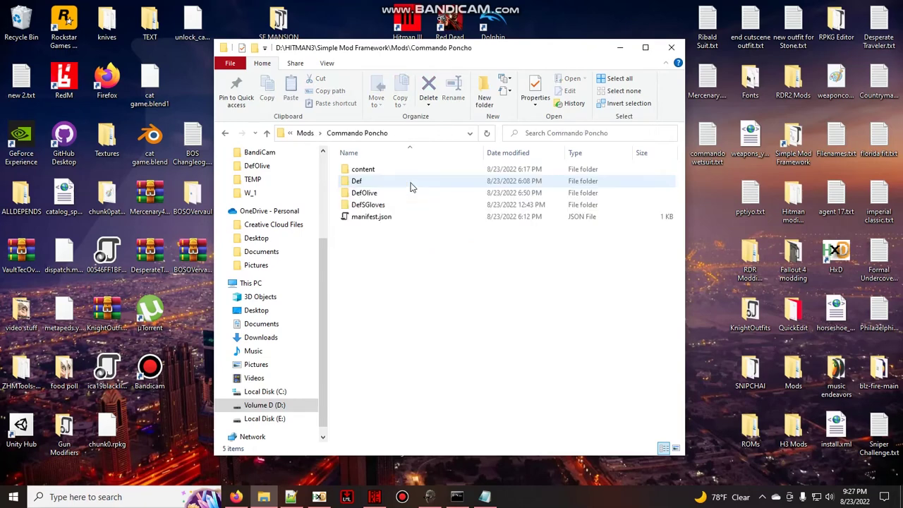
left_click(317, 135)
left_click(388, 229)
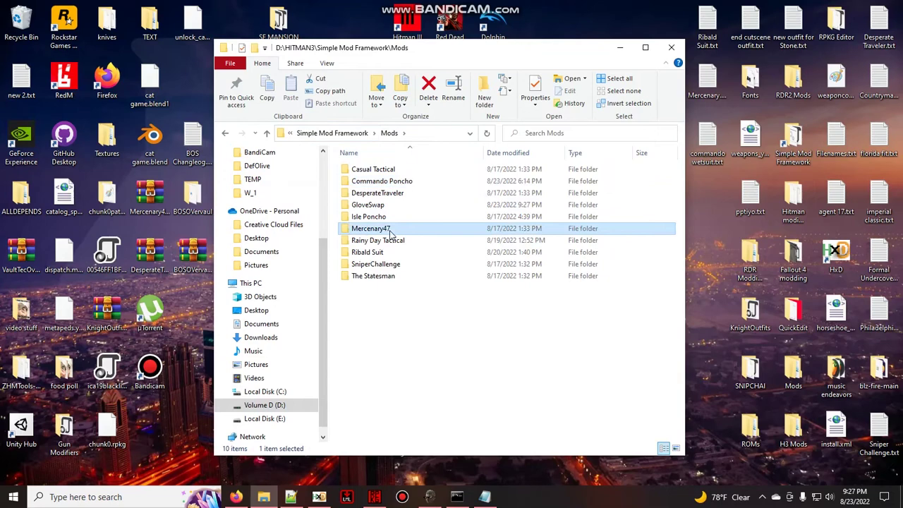
double_click(389, 230)
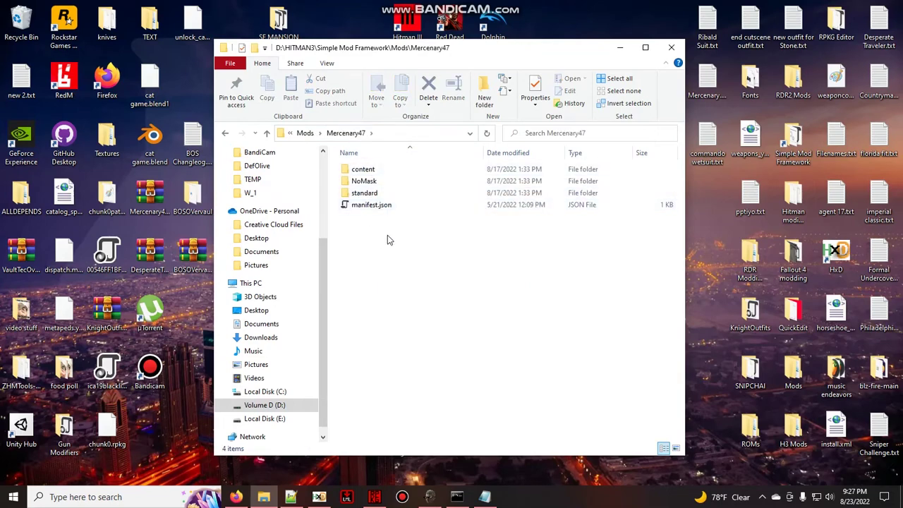
Step: Go over Mercenary47's content, NoMask and standard subfolders, then pick its manifest.json for editing
left_click(375, 168)
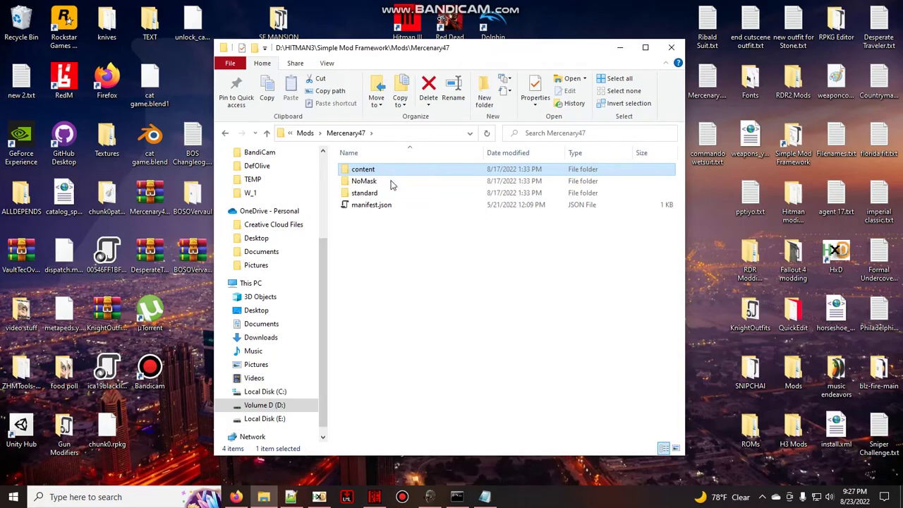
left_click(390, 182)
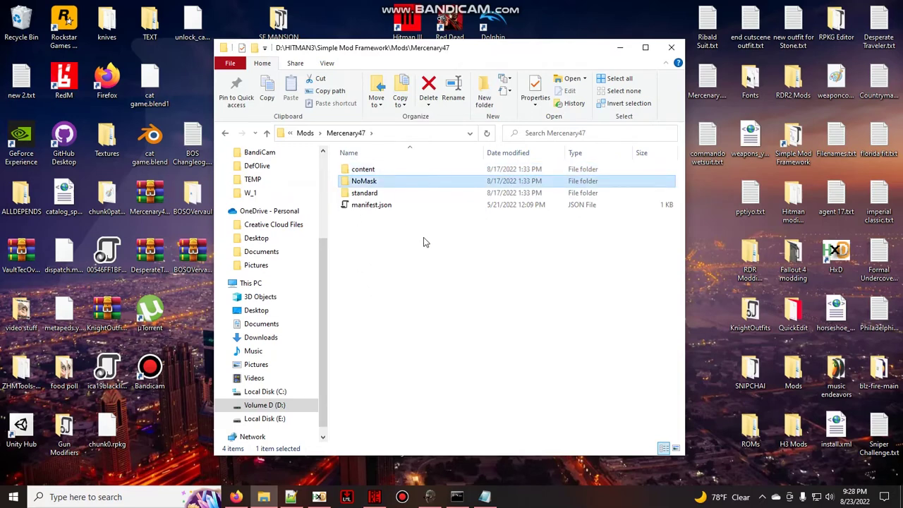
left_click(414, 194)
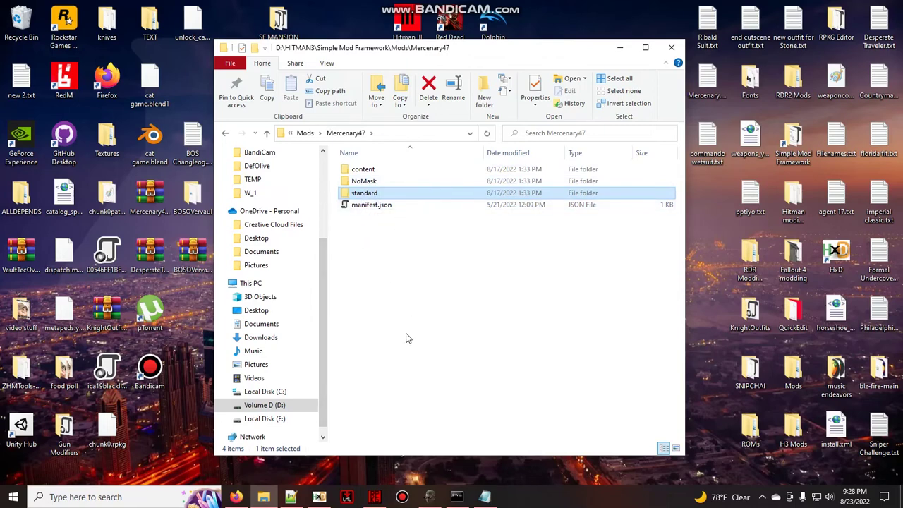
left_click(402, 205)
right_click(401, 204)
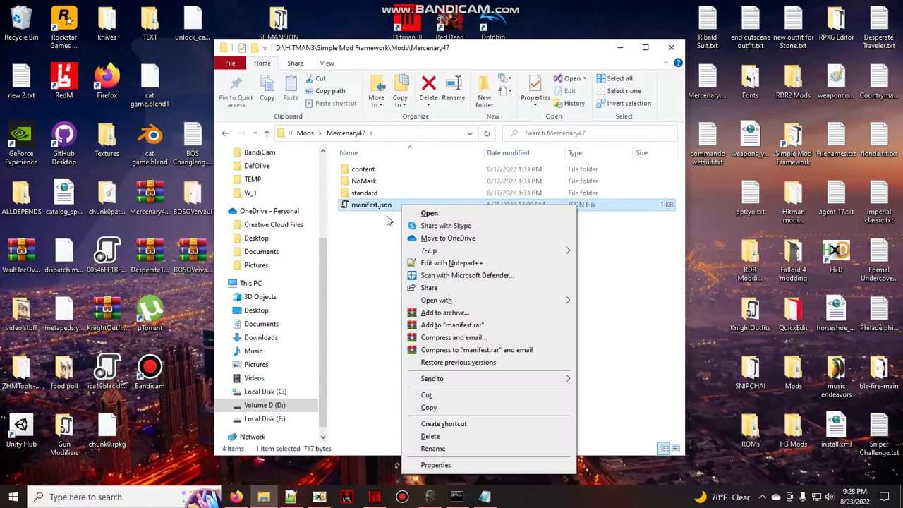
left_click(390, 206)
right_click(391, 203)
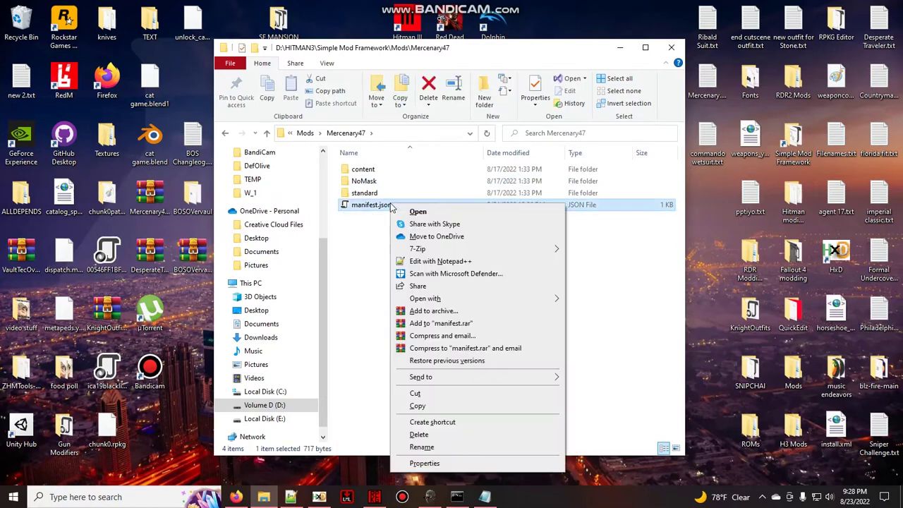
Step: Open manifest.json in Notepad++ and review its version, id and name entries
left_click(448, 262)
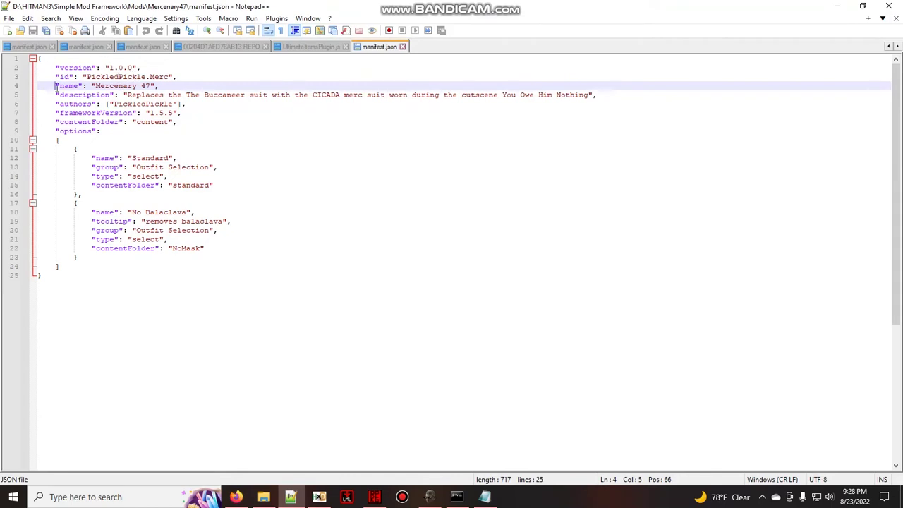
left_click(73, 68)
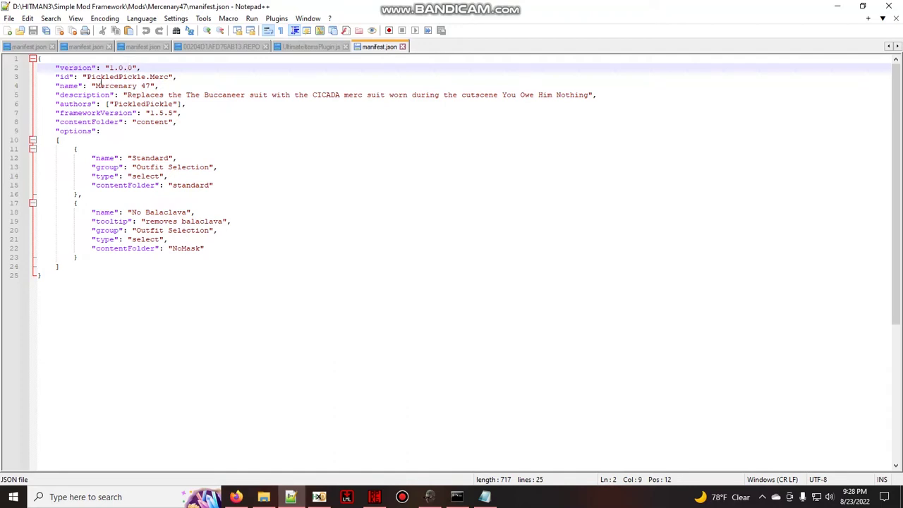
left_click(63, 77)
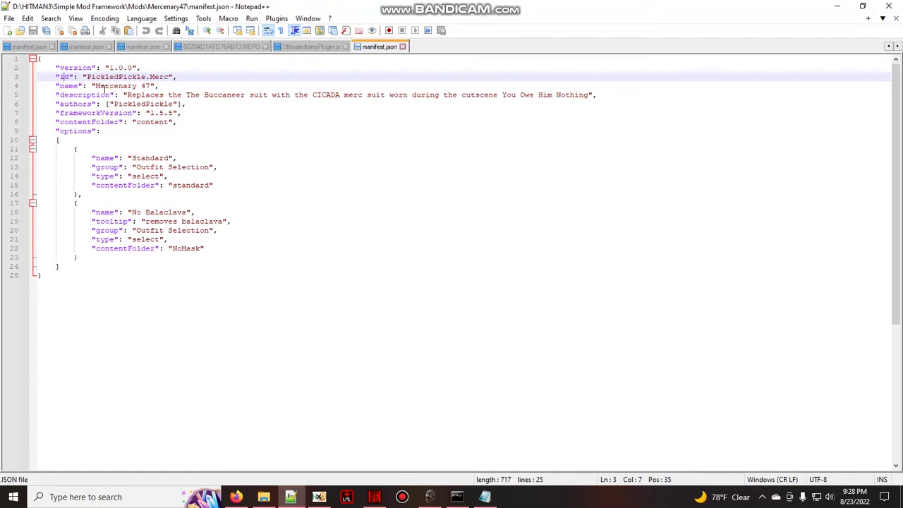
left_click(73, 88)
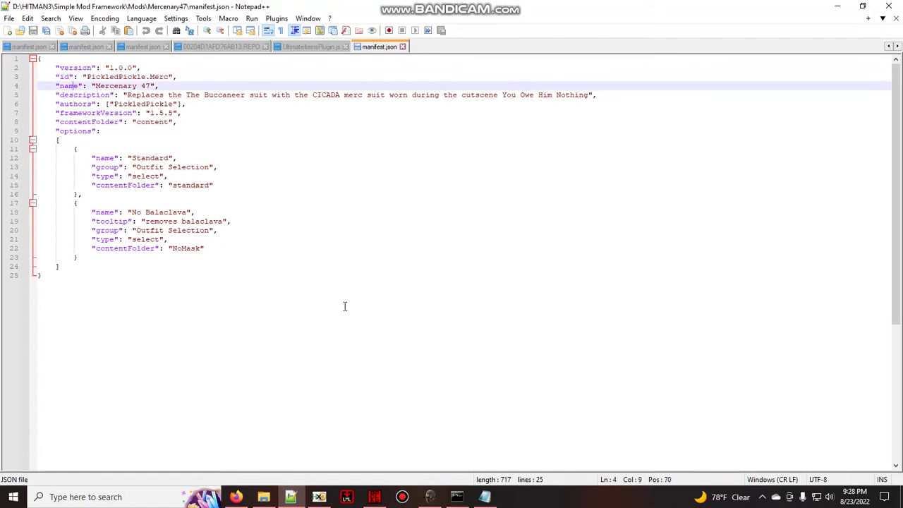
Step: Return to File Explorer and go up to the Simple Mod Framework folder
left_click(264, 497)
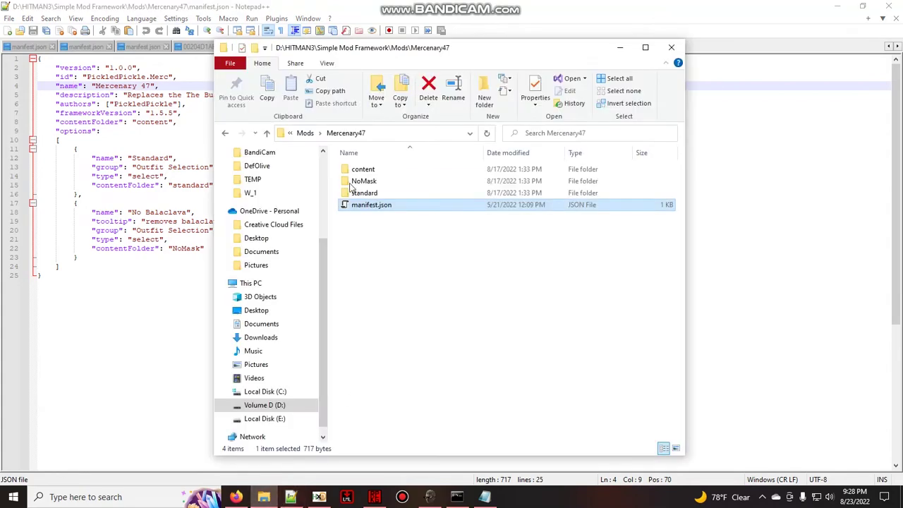
left_click(306, 133)
left_click(316, 134)
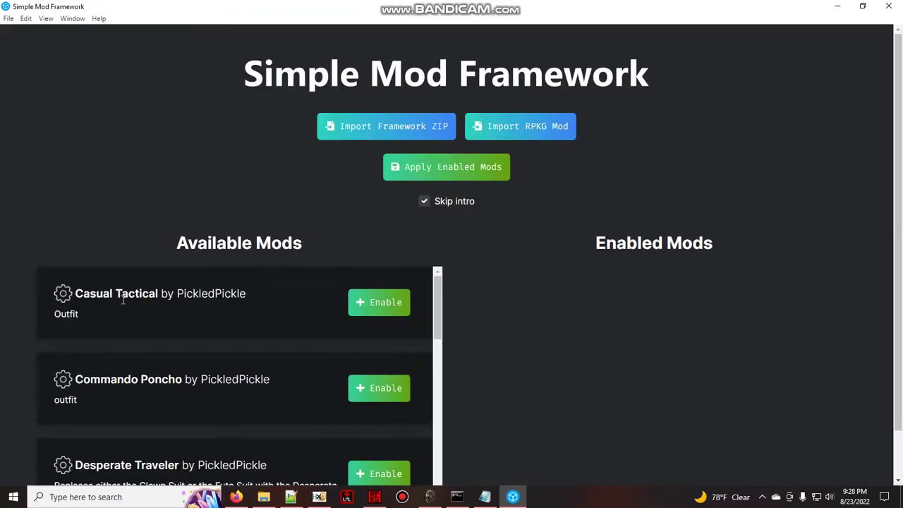
Step: Highlight the Casual Tactical title and scroll through the Available Mods list
left_click_drag(76, 294, 246, 293)
triple_click(245, 296)
scroll(246, 303, "down", 3)
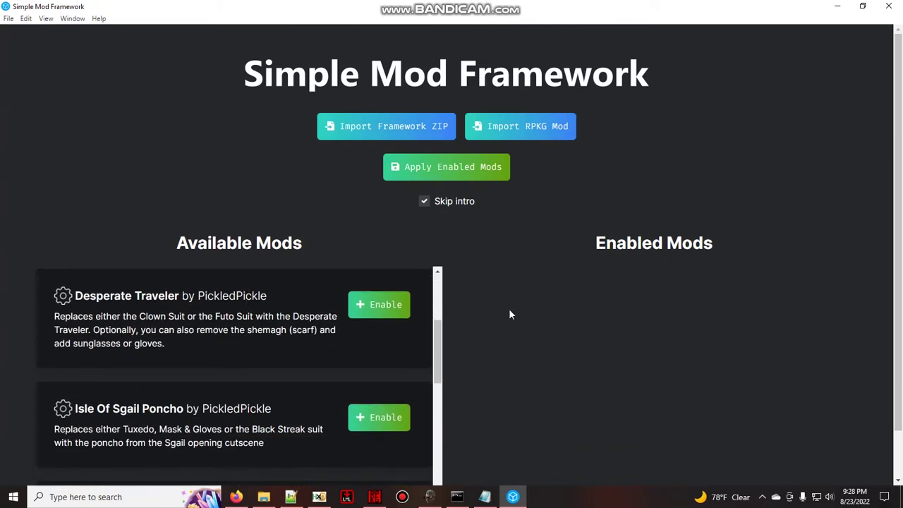
scroll(509, 310, "down", 2)
scroll(275, 346, "down", 3)
scroll(243, 342, "up", 1)
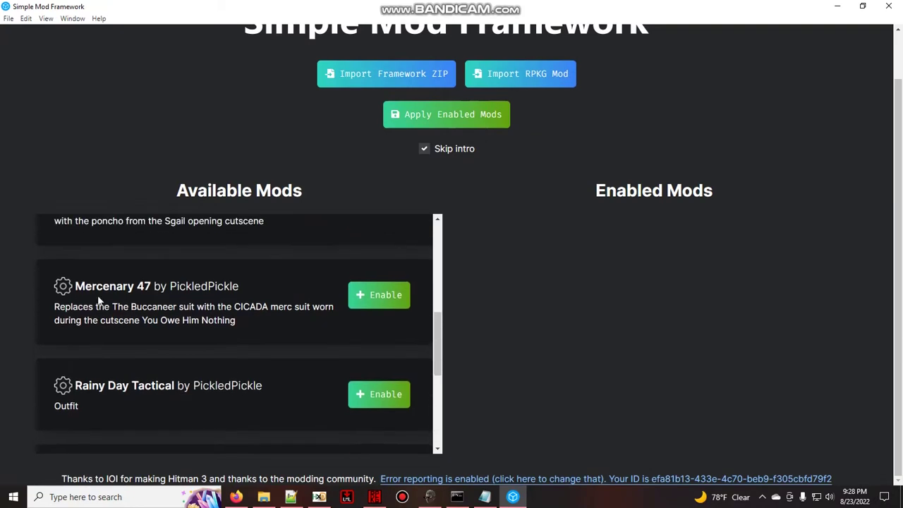
Step: With Notepad++ minimized, enable Mercenary 47 in Simple Mod Framework, then restore the manifest
left_click(293, 498)
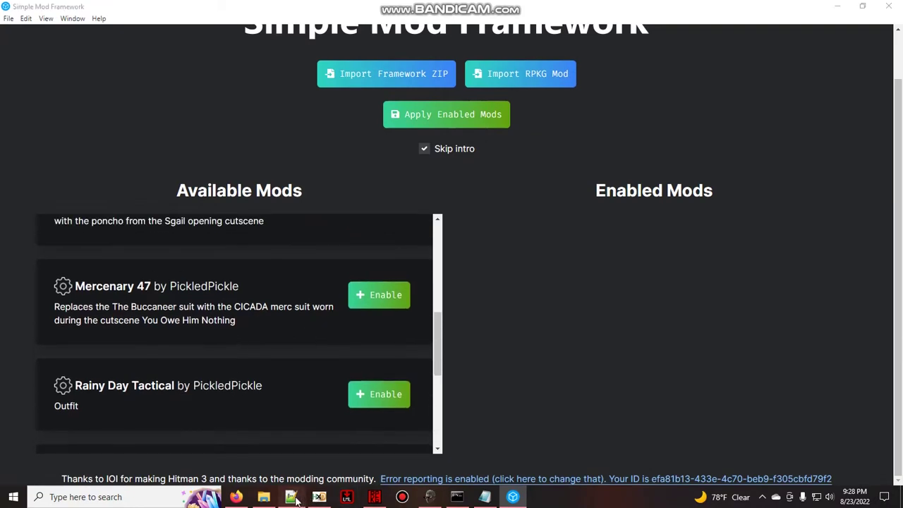
left_click(846, 7)
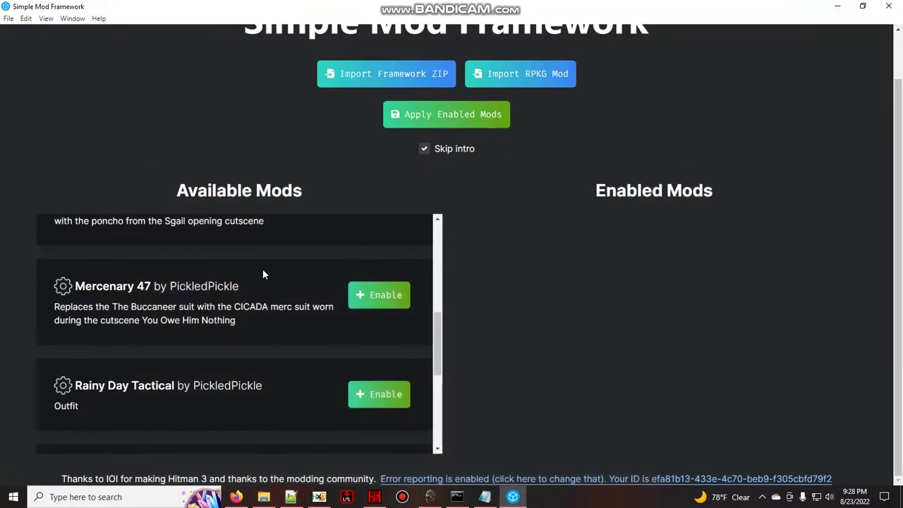
left_click(382, 302)
left_click(292, 497)
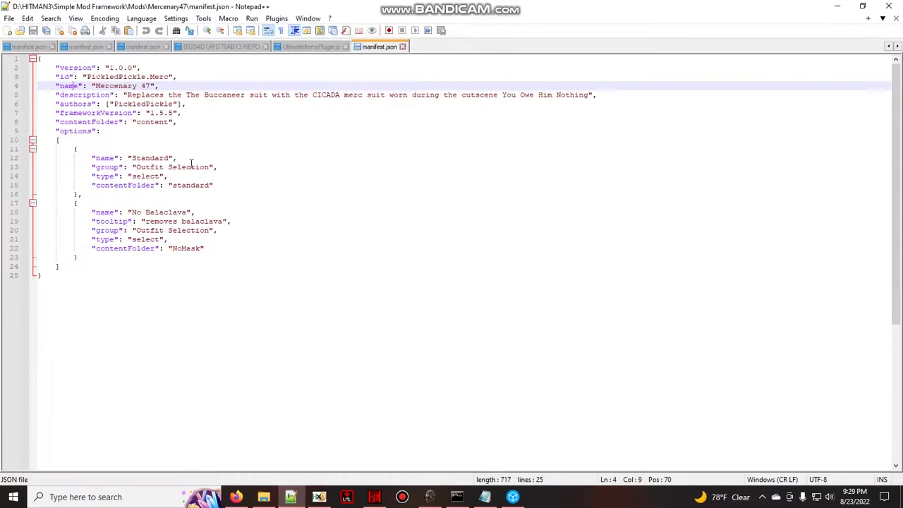
Step: Place the manifest editor beside Simple Mod Framework and choose Mercenary 47's Standard outfit option
left_click_drag(654, 5, 654, 154)
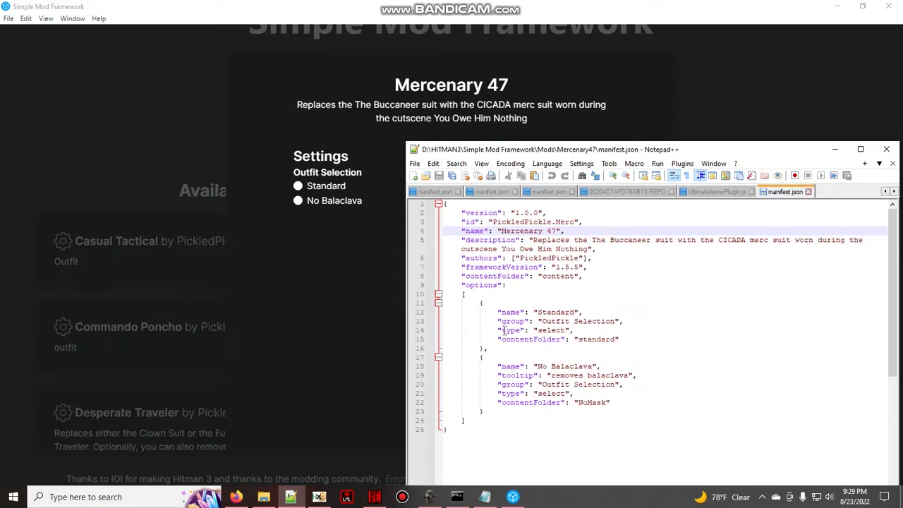
left_click(298, 187)
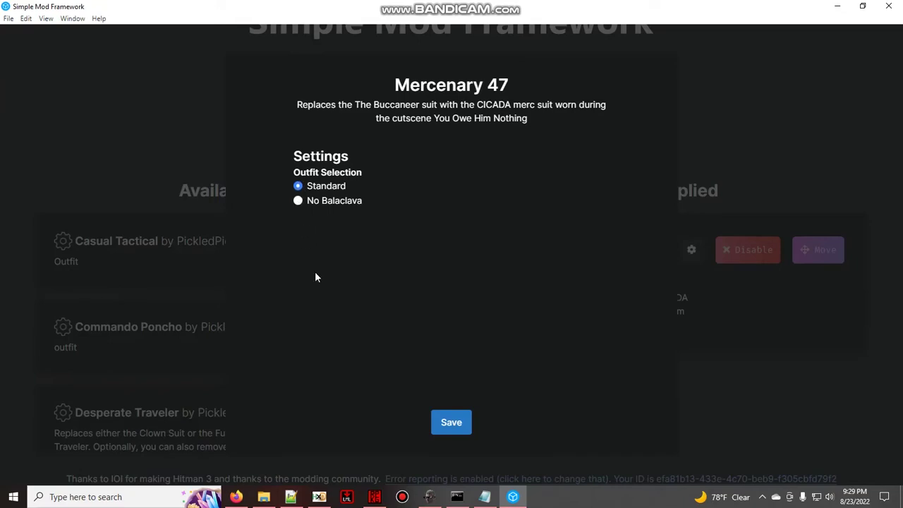
left_click(485, 497)
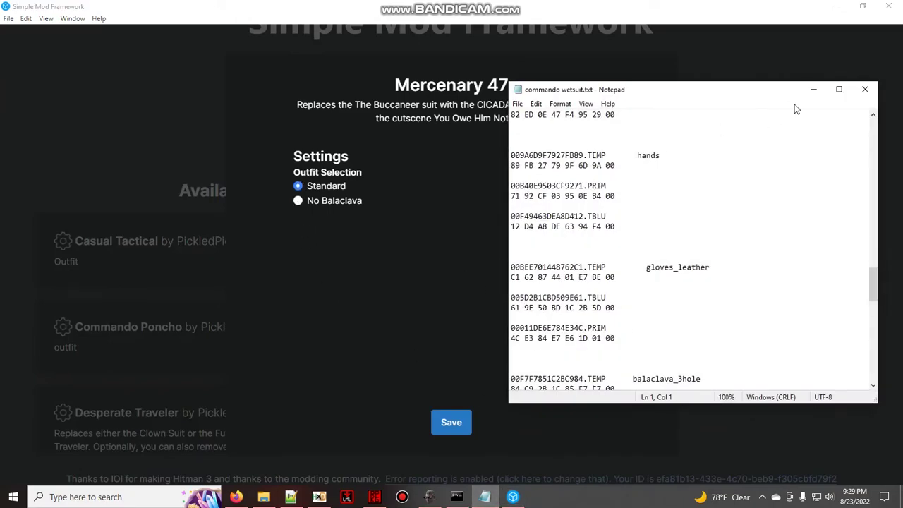
left_click(814, 89)
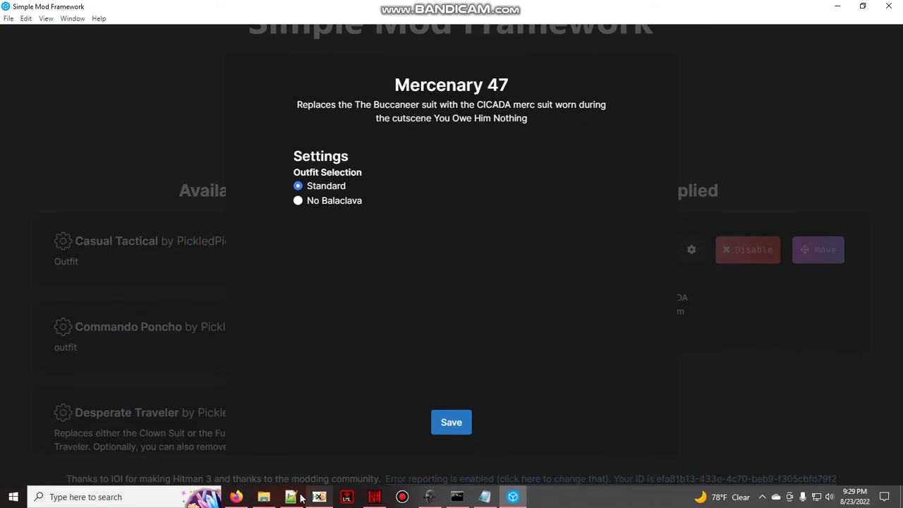
left_click(291, 496)
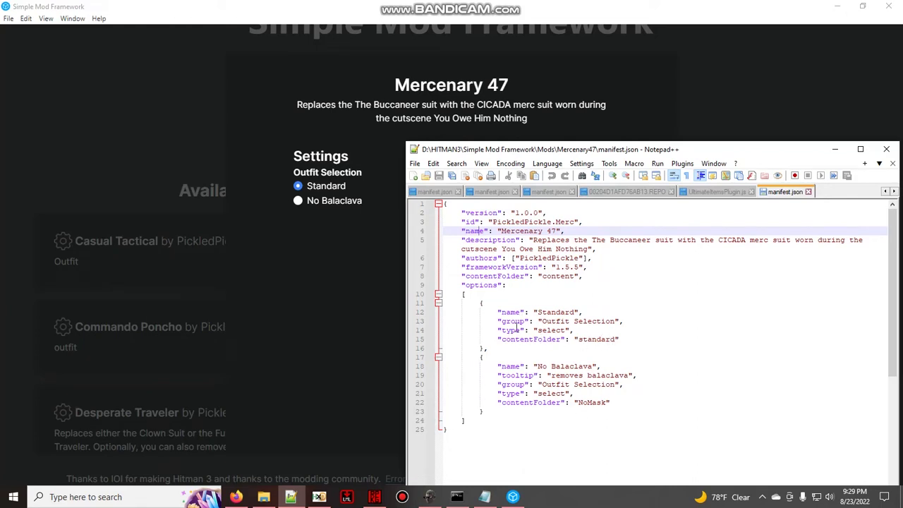
Step: Arrange the windows and browse to Mods\Mercenary47\standard\chunk0 in File Explorer
left_click(263, 497)
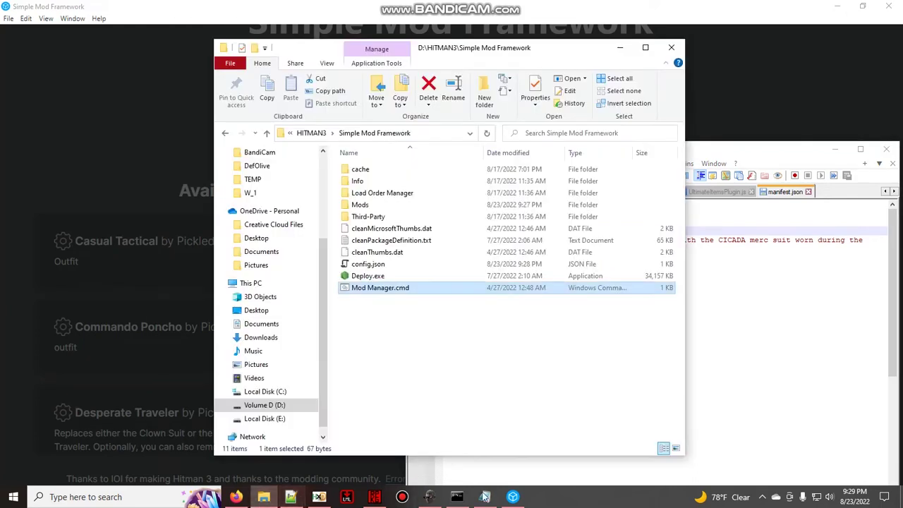
left_click_drag(456, 61, 348, 60)
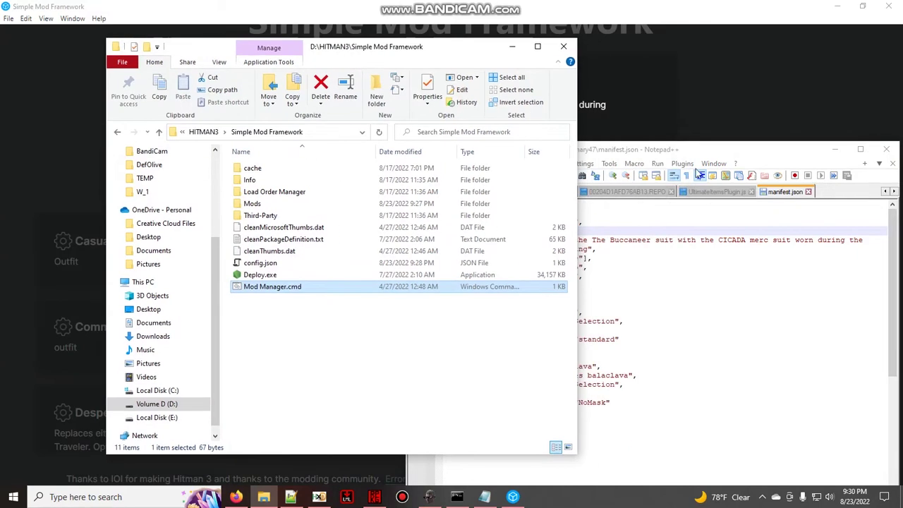
left_click_drag(698, 149, 649, 70)
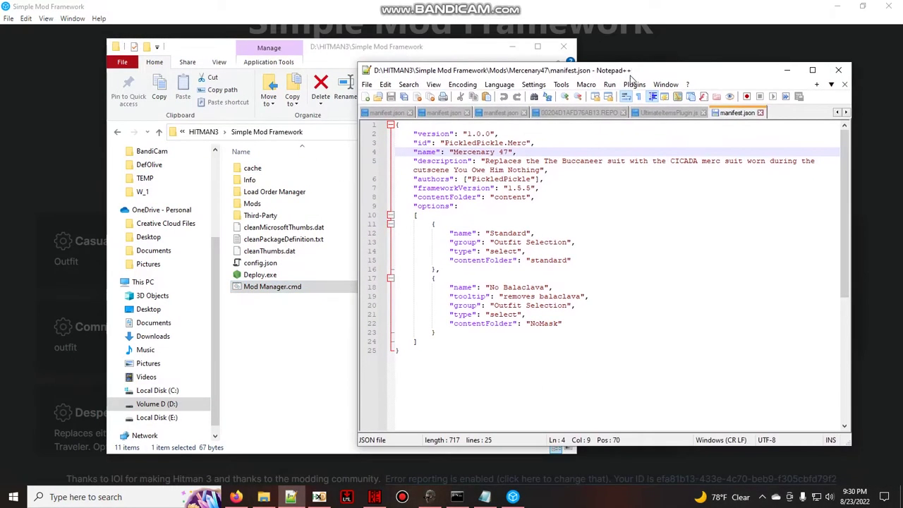
left_click(281, 205)
double_click(281, 204)
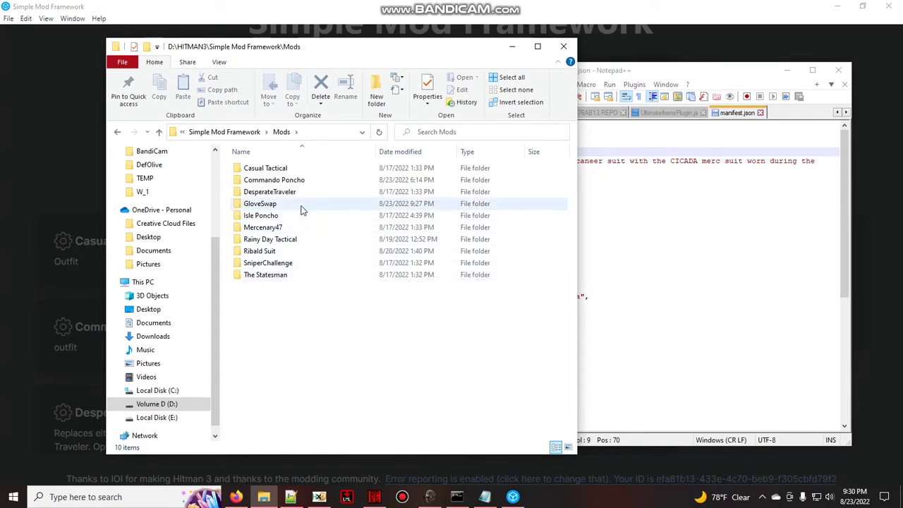
double_click(299, 227)
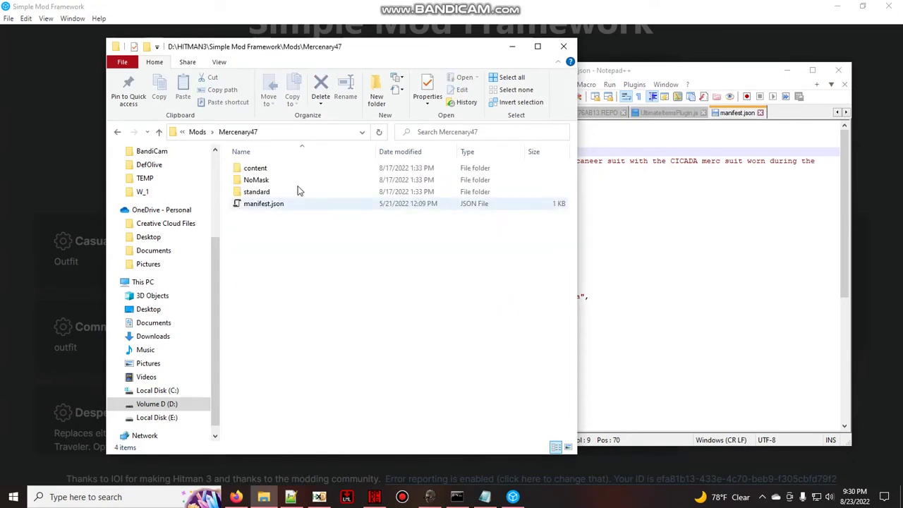
double_click(294, 191)
double_click(295, 169)
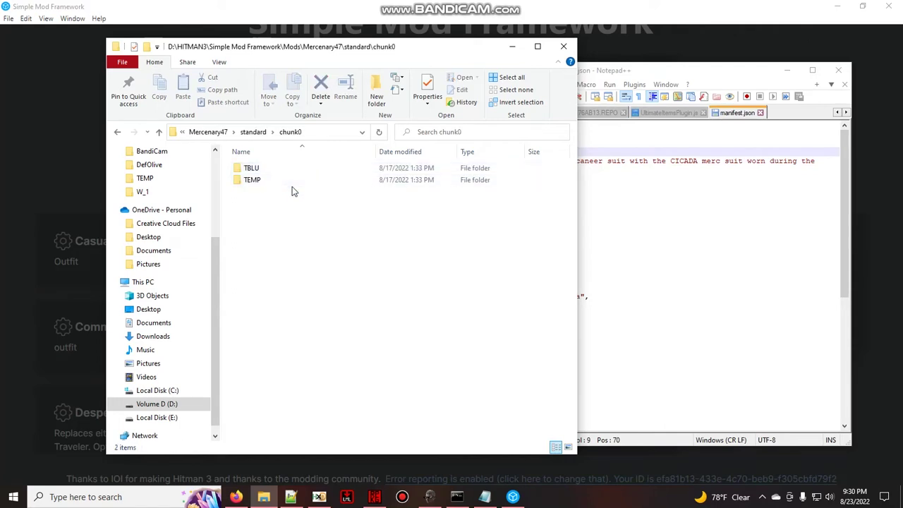
Step: Inspect the files in chunk0's TEMP and TBLU subfolders, ending back in chunk0
double_click(272, 181)
left_click(240, 132)
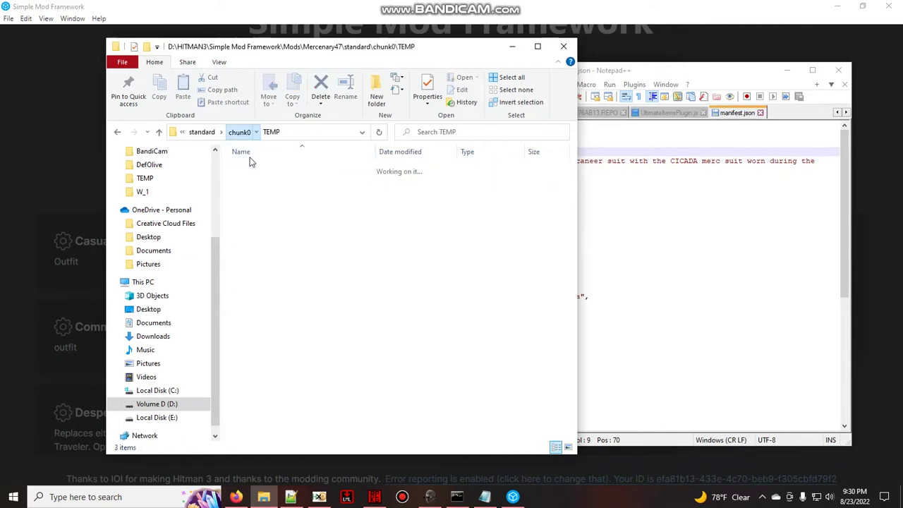
left_click(250, 167)
double_click(251, 167)
left_click(292, 132)
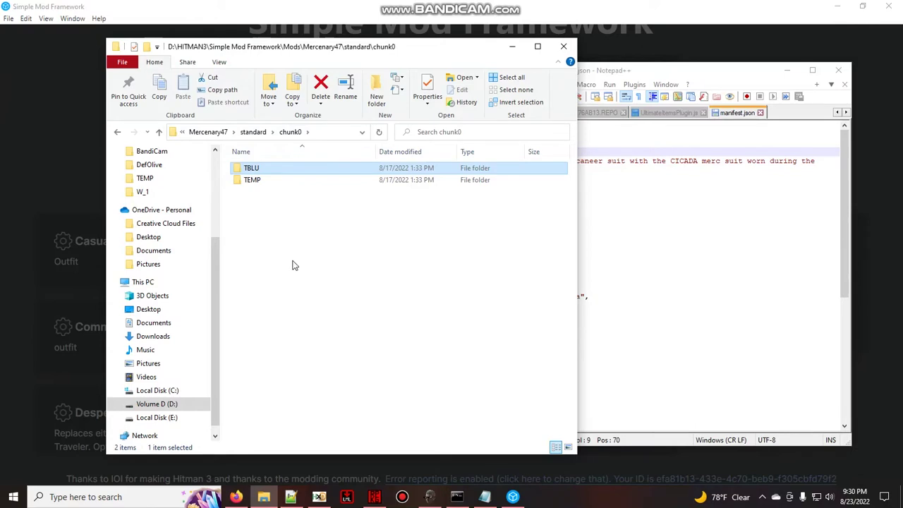
left_click(293, 262)
double_click(270, 185)
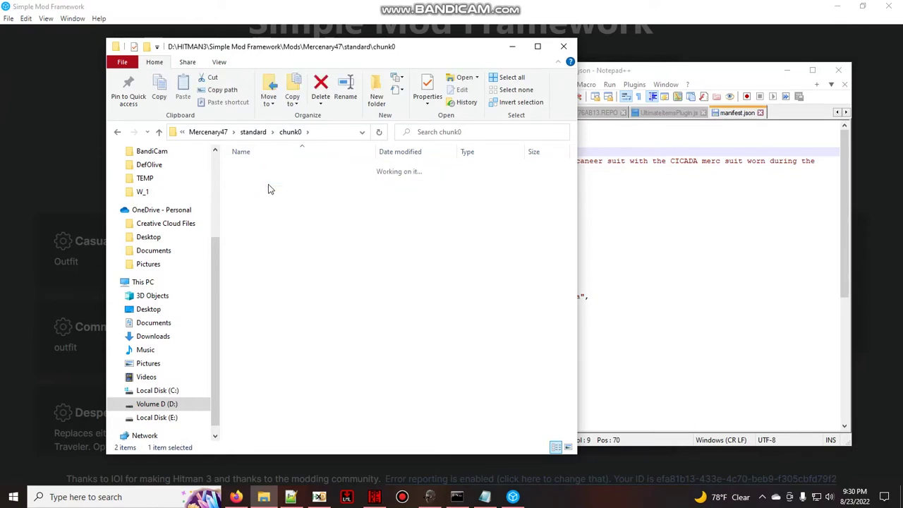
left_click(276, 182)
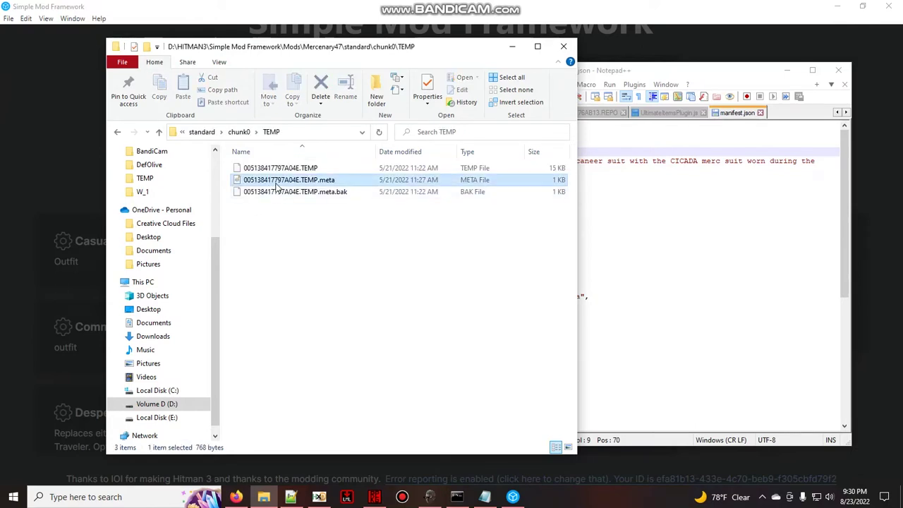
left_click(240, 133)
double_click(263, 170)
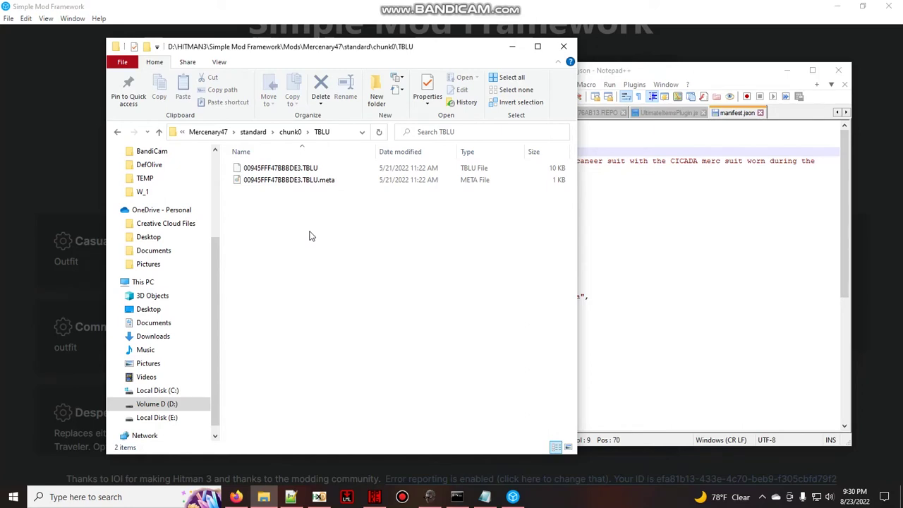
left_click(290, 132)
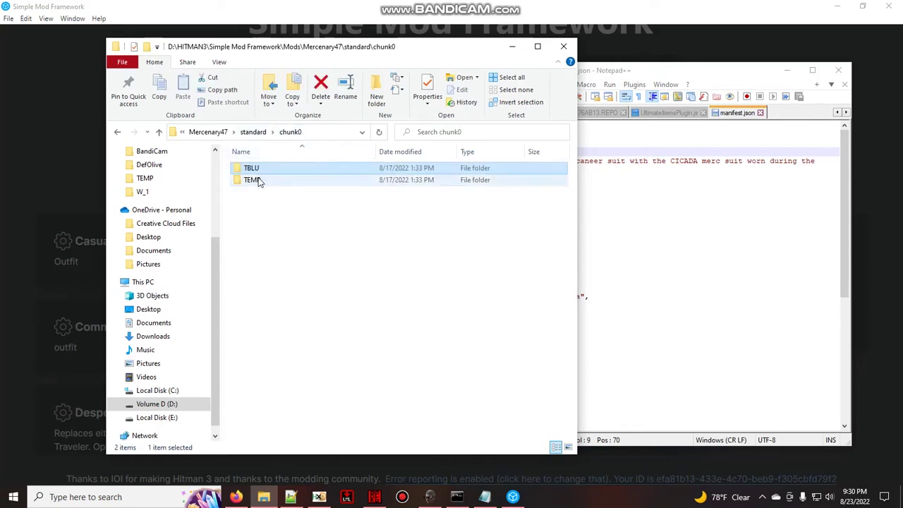
left_click(258, 180)
key("Up")
left_click(293, 267)
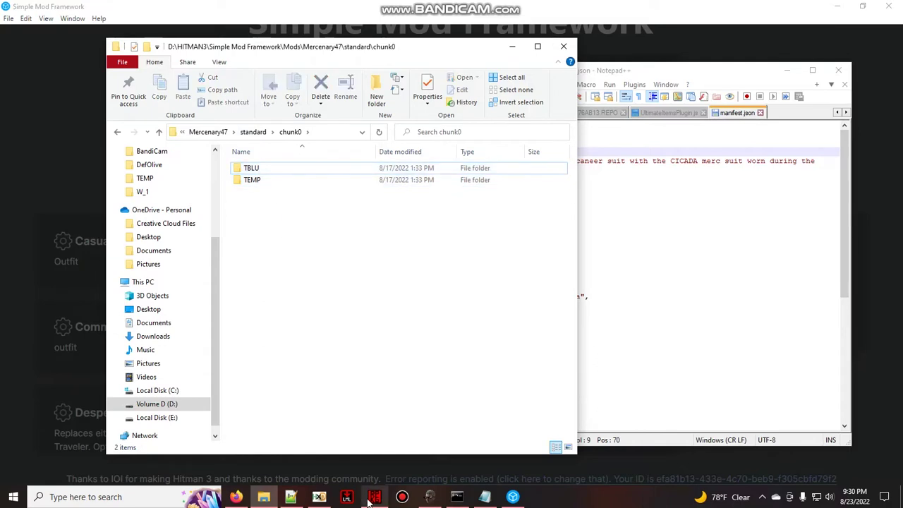
Step: Return to Mods, open GloveSwap and create a subfolder named content inside it
left_click(252, 132)
left_click(198, 132)
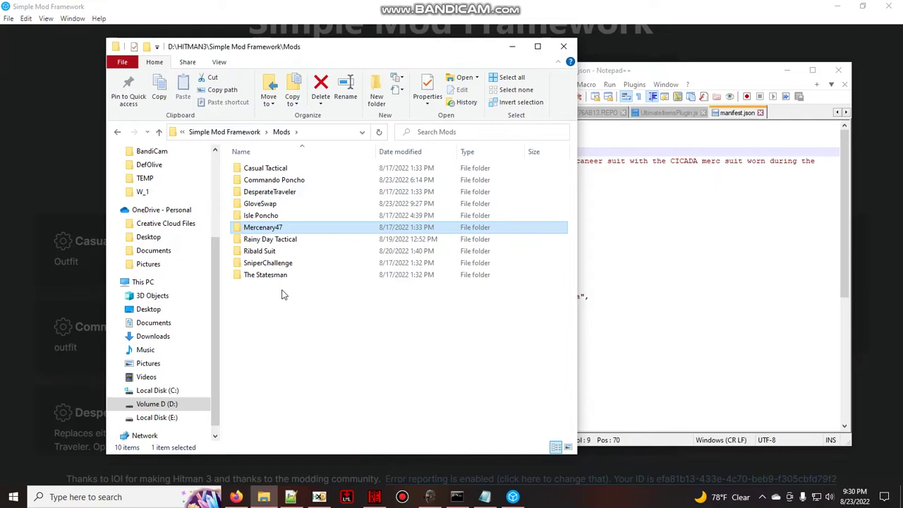
double_click(279, 205)
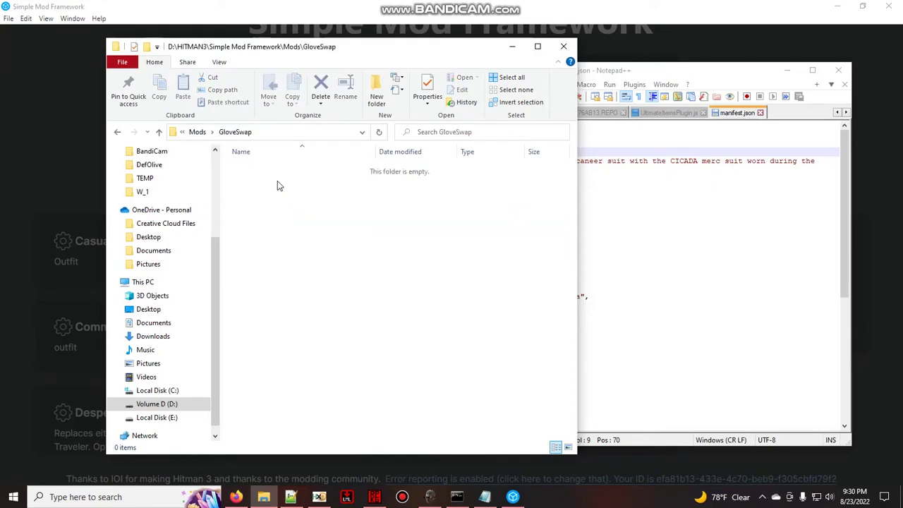
right_click(300, 213)
mouse_move(326, 387)
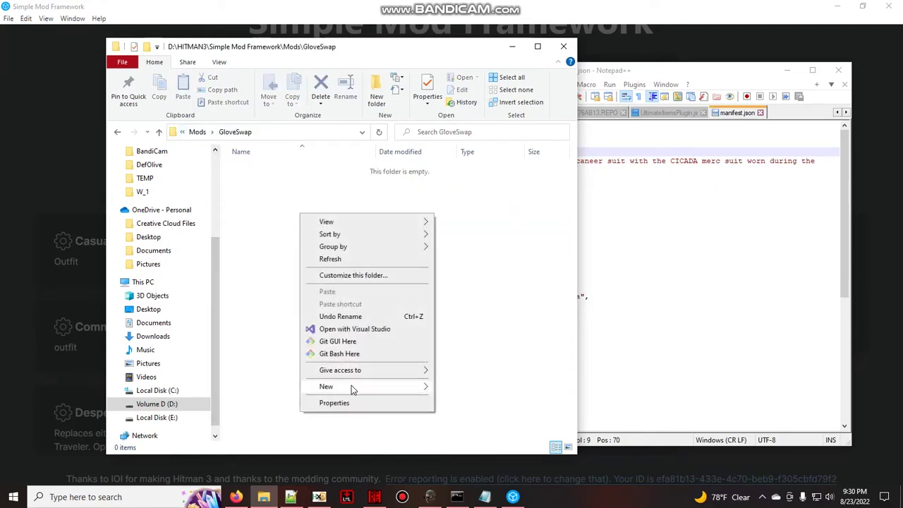
left_click(455, 390)
type("cont")
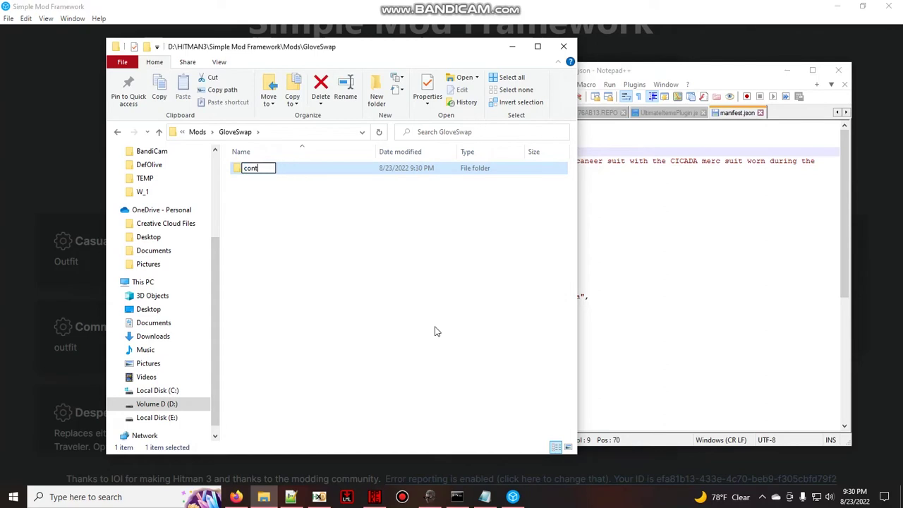
type("ent")
key("Return")
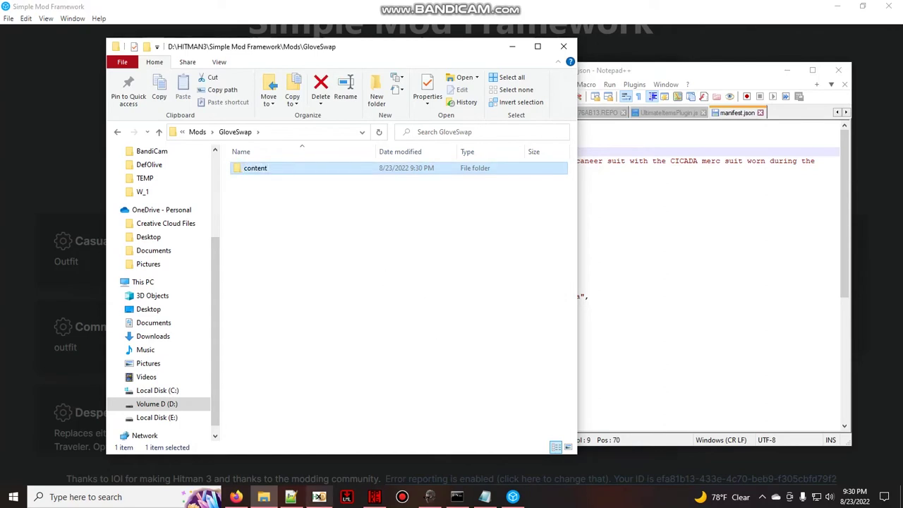
right_click(297, 255)
left_click(279, 259)
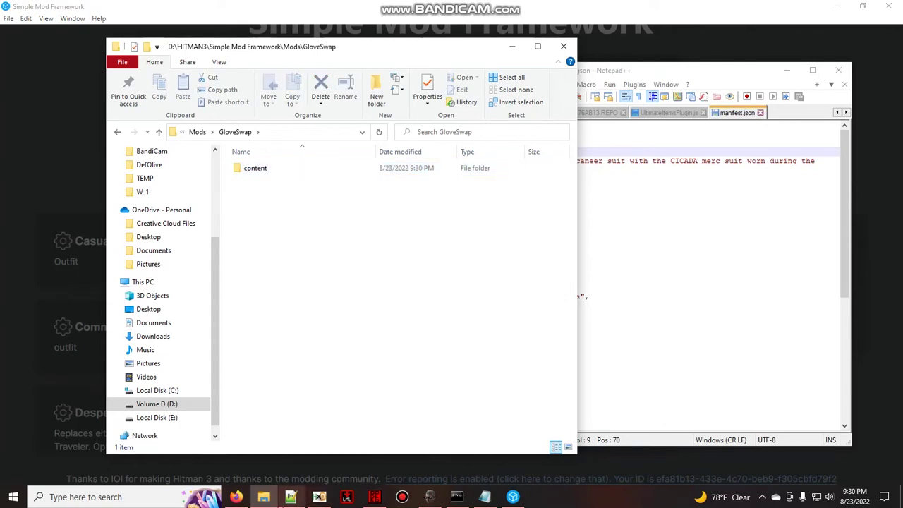
left_click(290, 497)
left_click(303, 282)
Step: Copy manifest.json from the DesperateTraveler mod folder
left_click(197, 132)
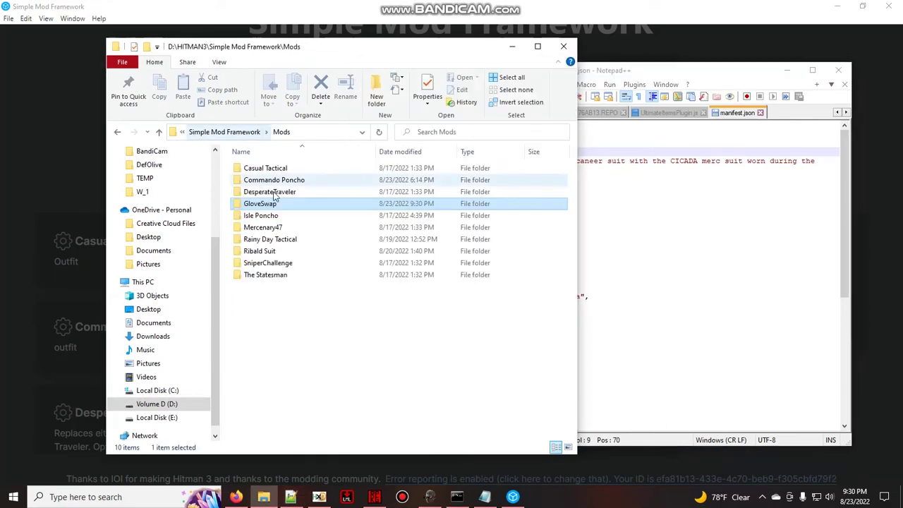
left_click(279, 192)
double_click(279, 192)
left_click(283, 204)
right_click(281, 203)
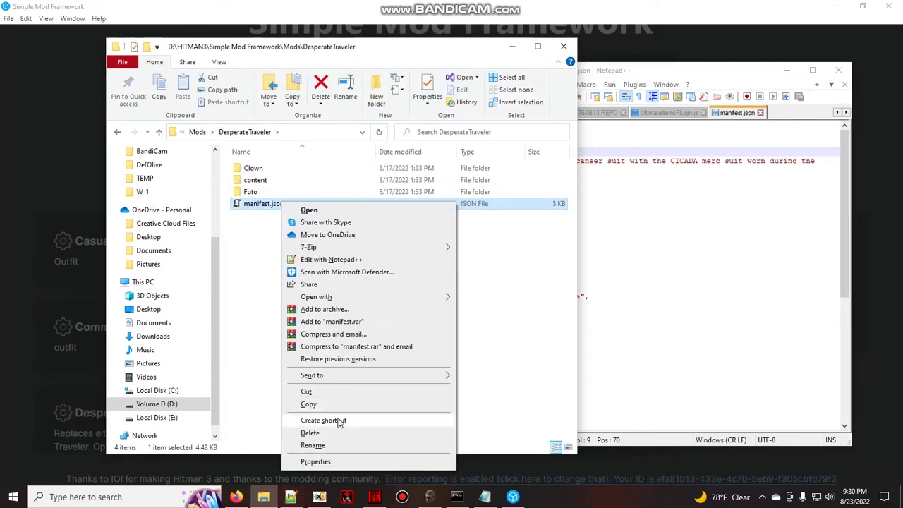
left_click(311, 405)
Step: Paste the copied manifest.json into the GloveSwap folder
left_click(196, 132)
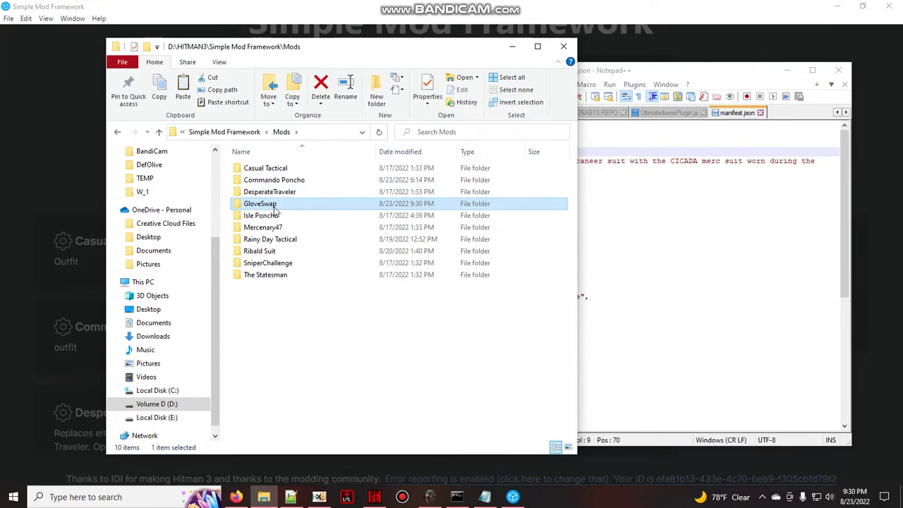
double_click(264, 204)
right_click(280, 219)
left_click(329, 295)
right_click(286, 183)
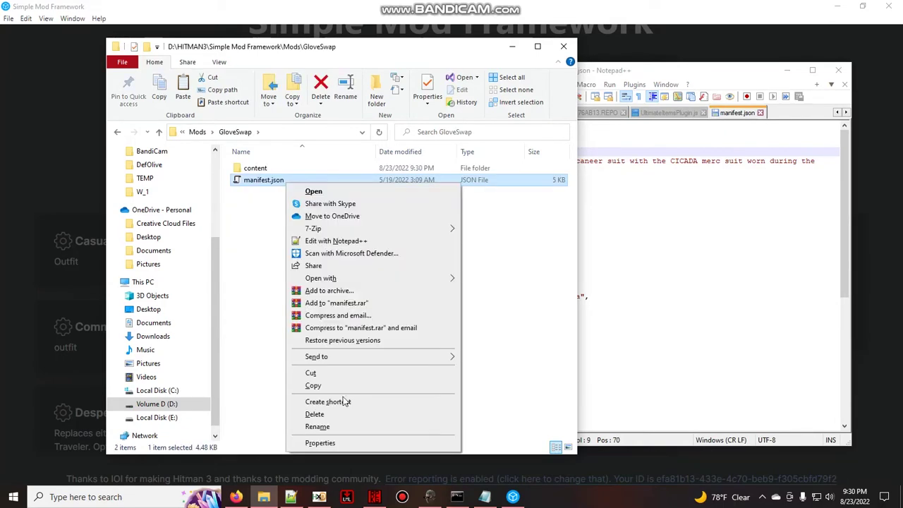
Step: Open the copy in Notepad++ and set id to PickledPickle.GS and name to Glove Swap
left_click(325, 242)
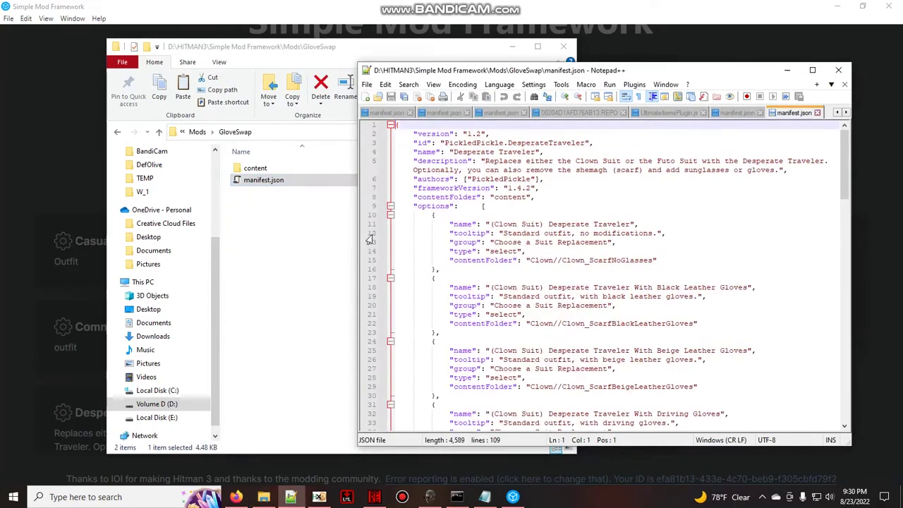
left_click(813, 70)
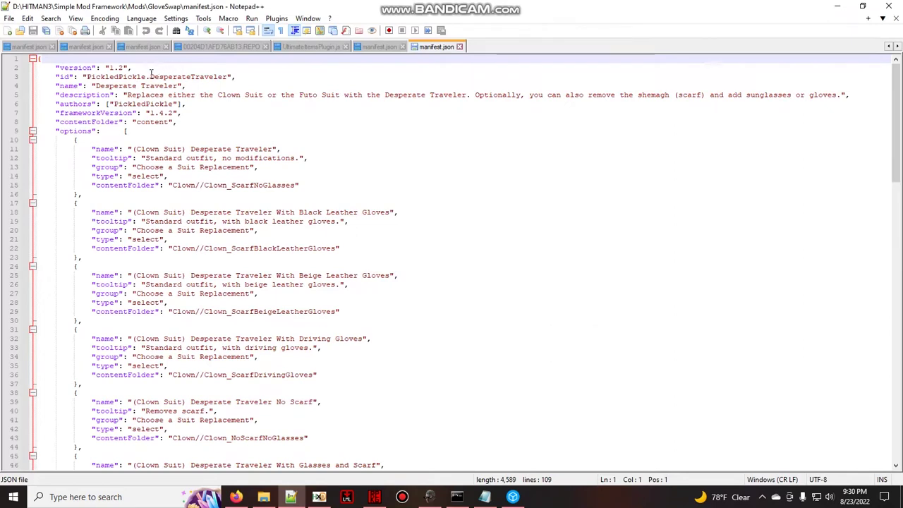
left_click_drag(149, 76, 226, 76)
type("G")
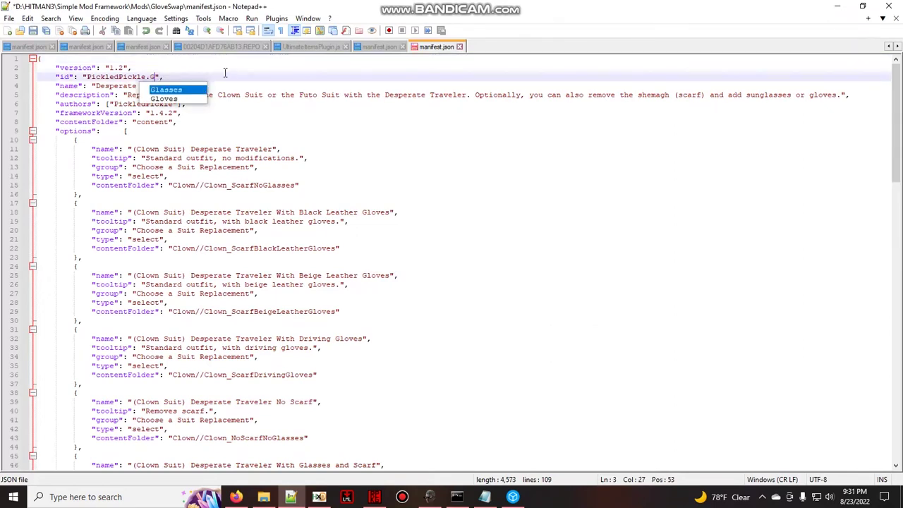
type("S")
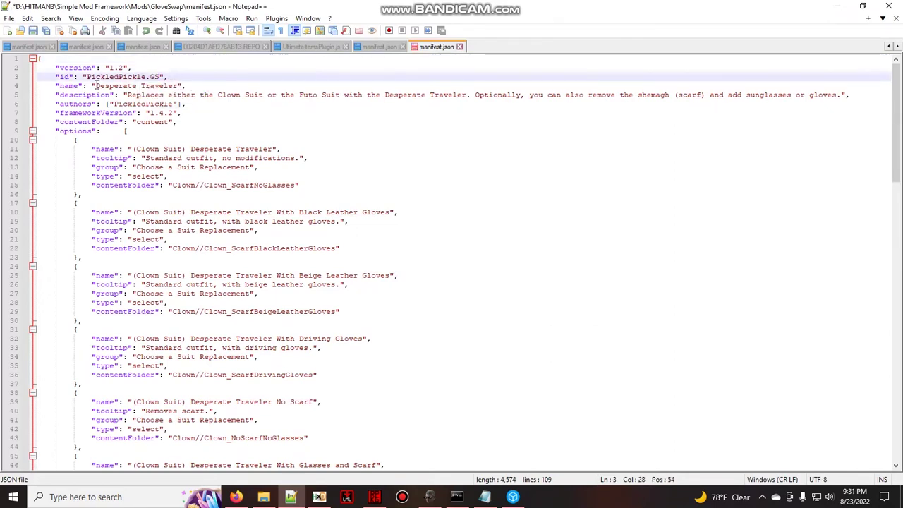
left_click_drag(96, 85, 181, 85)
type("Glov")
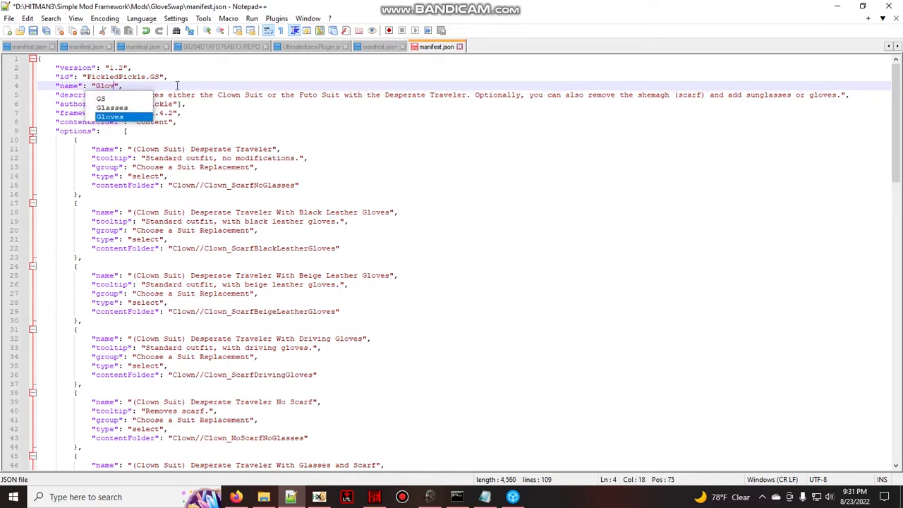
type("e Swap")
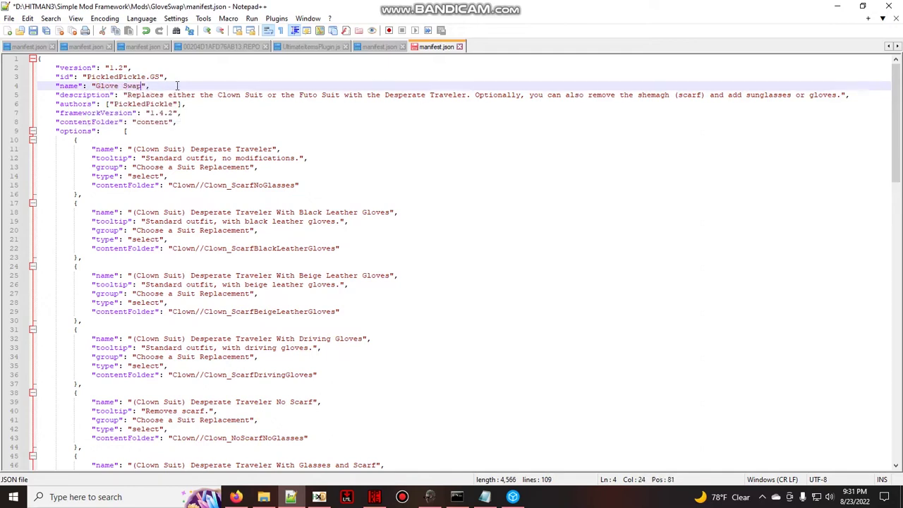
Step: Replace the description with 'Description' and change frameworkVersion from 1.5.2 to 1.5.5
mouse_move(127, 94)
left_mouse_down()
mouse_move(847, 104)
mouse_move(842, 96)
left_mouse_up()
key("BackSpace")
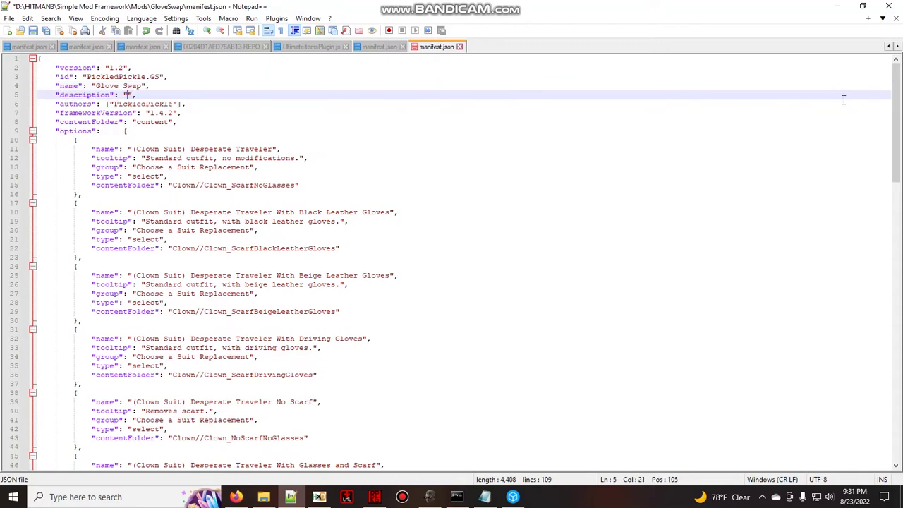
type("Des")
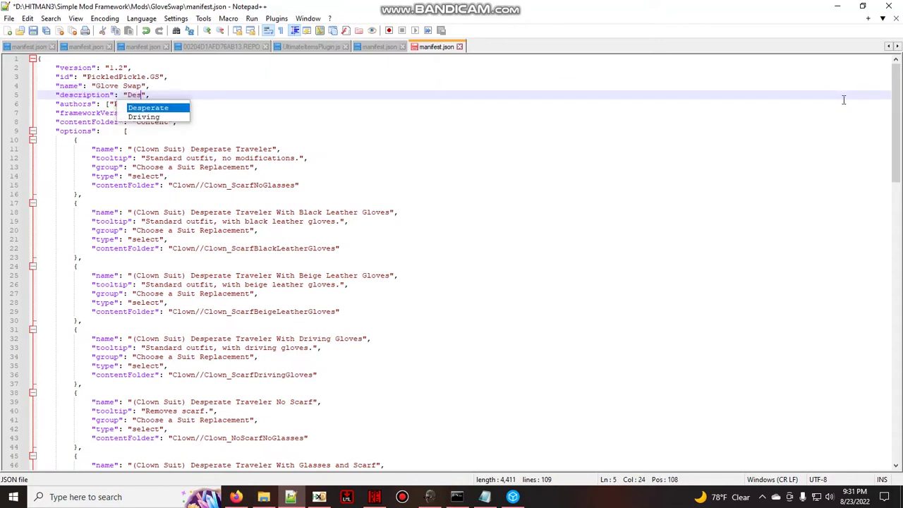
type("cription")
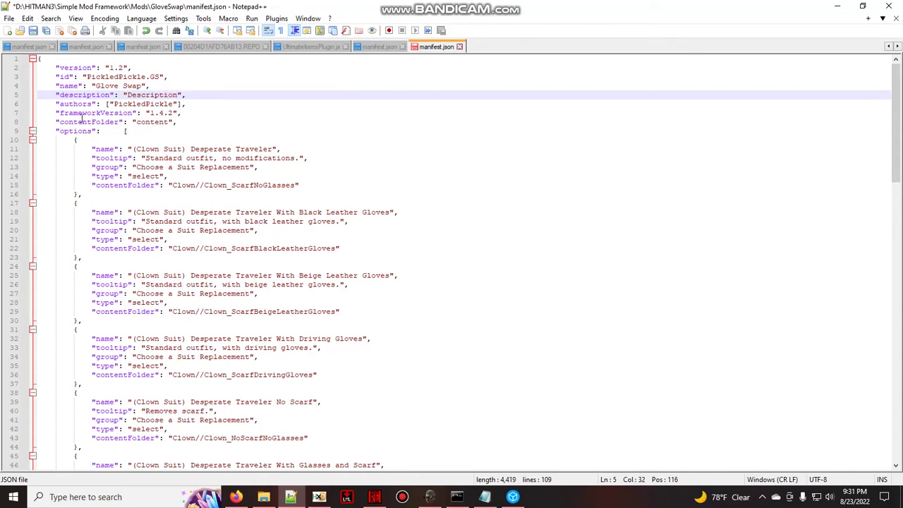
left_click(160, 113)
type(".")
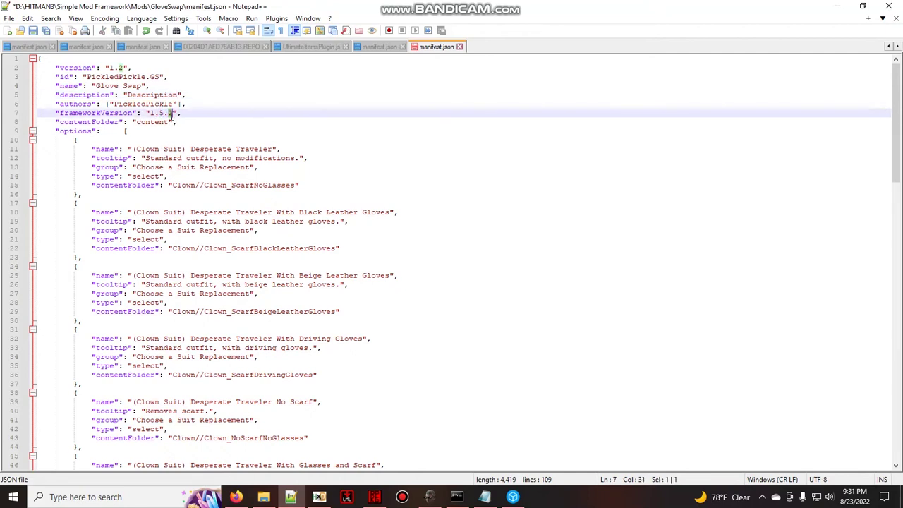
type("5")
Step: Delete every option block except Futo Suit Desperate Traveler No Scarf With Glasses, leaving 18 lines
scroll(126, 166, "down", 3)
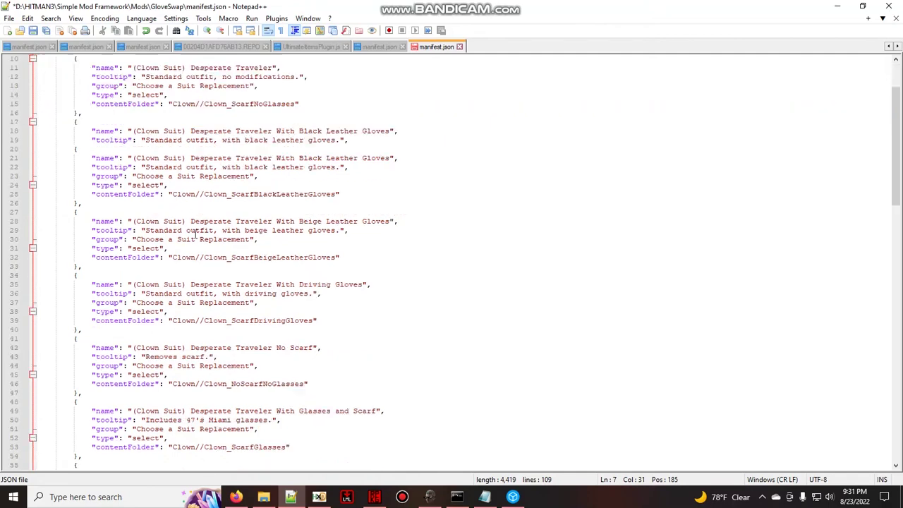
scroll(137, 211, "down", 8)
scroll(152, 268, "down", 12)
scroll(166, 315, "down", 6)
scroll(165, 315, "up", 4)
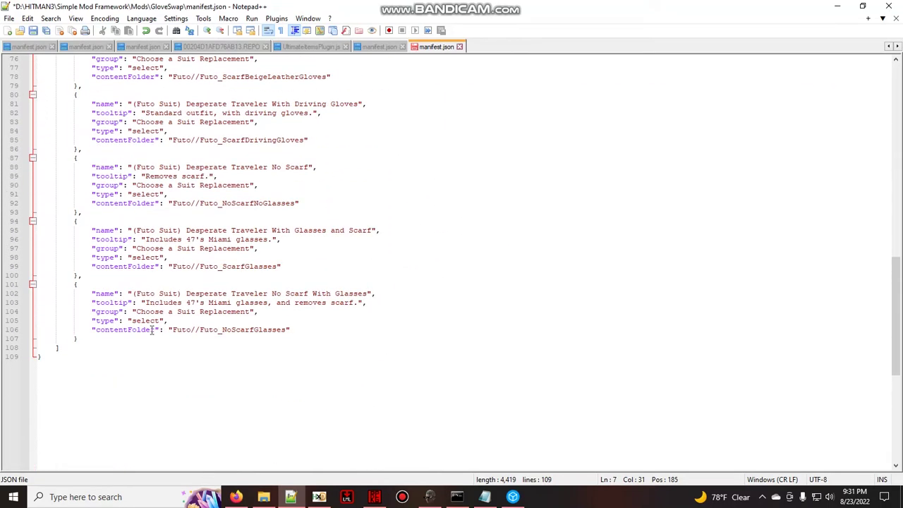
left_click_drag(146, 283, 40, 211)
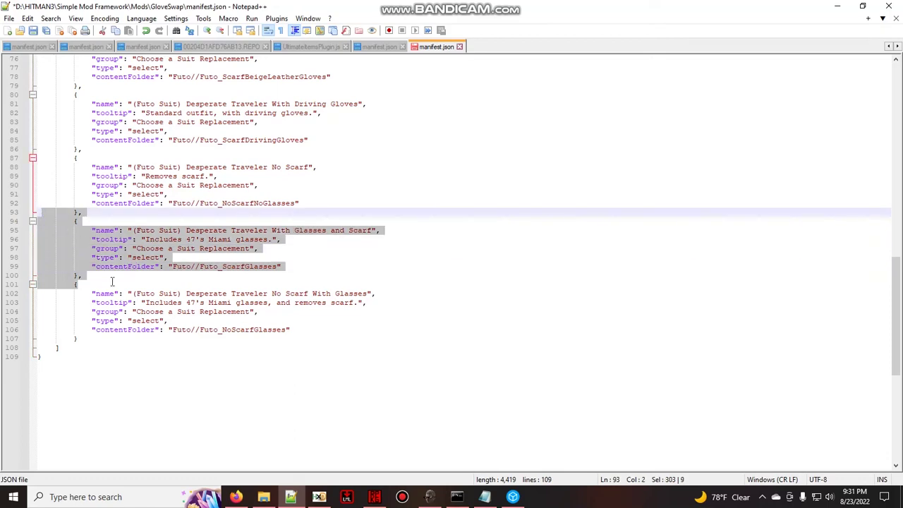
mouse_move(112, 281)
left_mouse_down()
mouse_move(54, 148)
mouse_move(41, 143)
left_mouse_up()
key("Delete")
key("BackSpace")
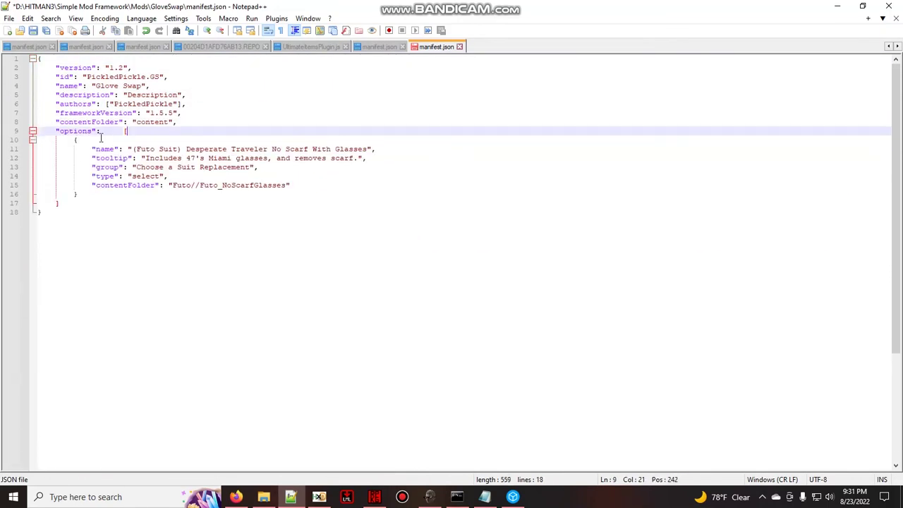
left_click(68, 198)
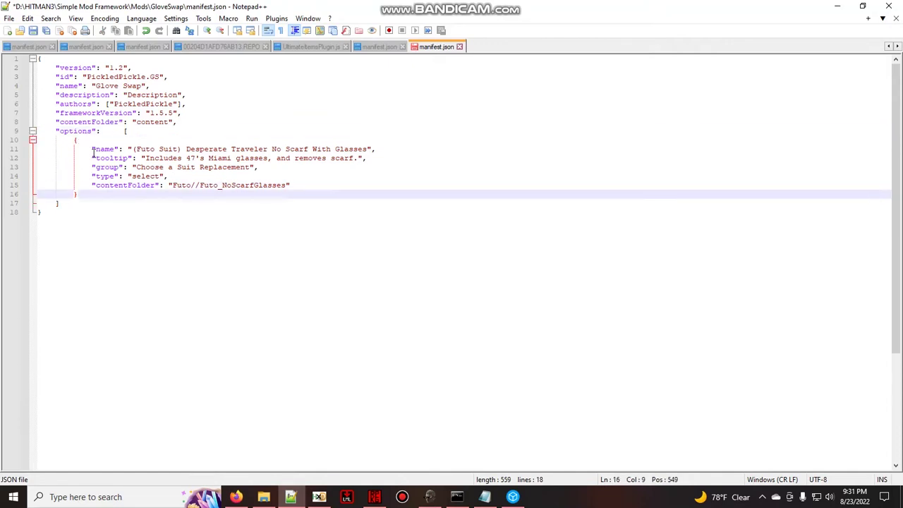
left_click(130, 131)
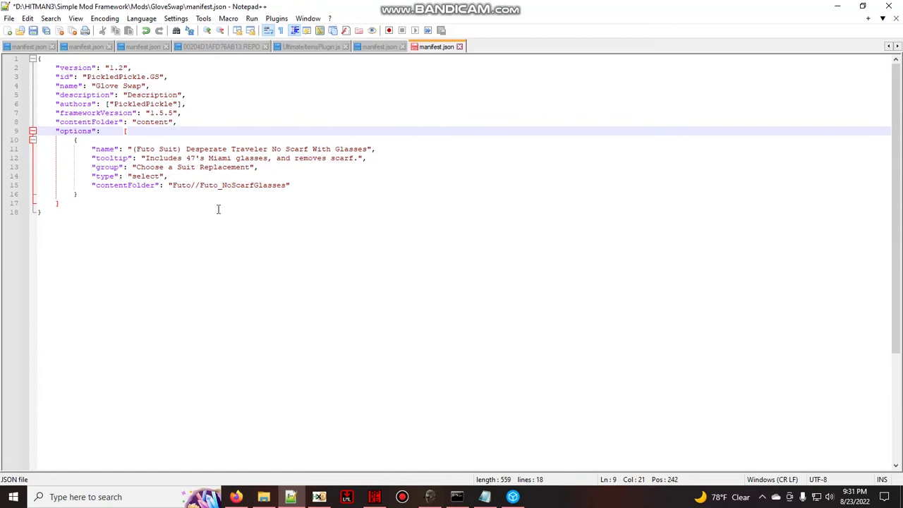
Step: Replace the remaining option's name with 'Glove Swap' and delete its old tooltip text
left_click_drag(133, 148, 372, 148)
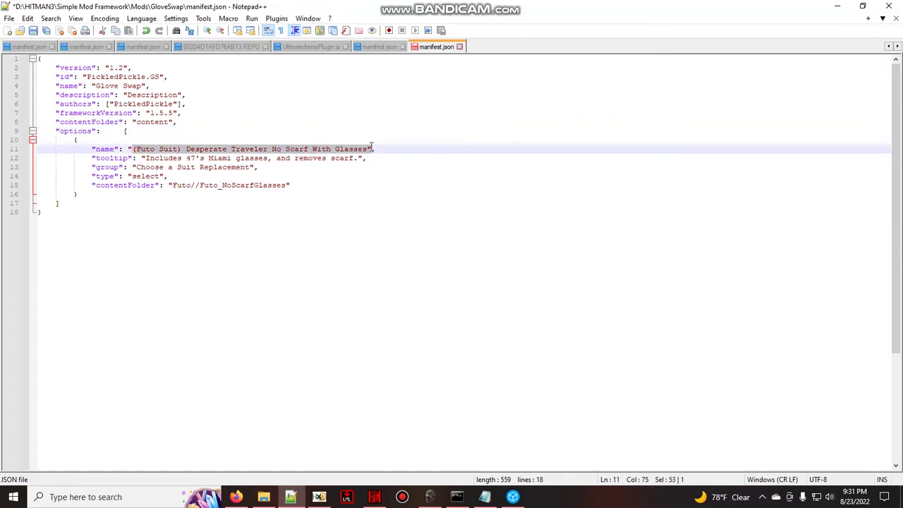
type("Glove")
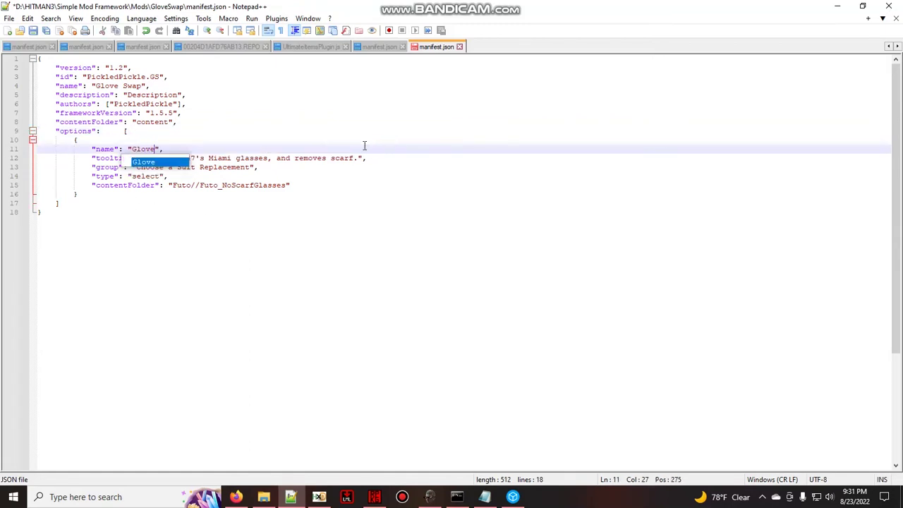
type(" Swap")
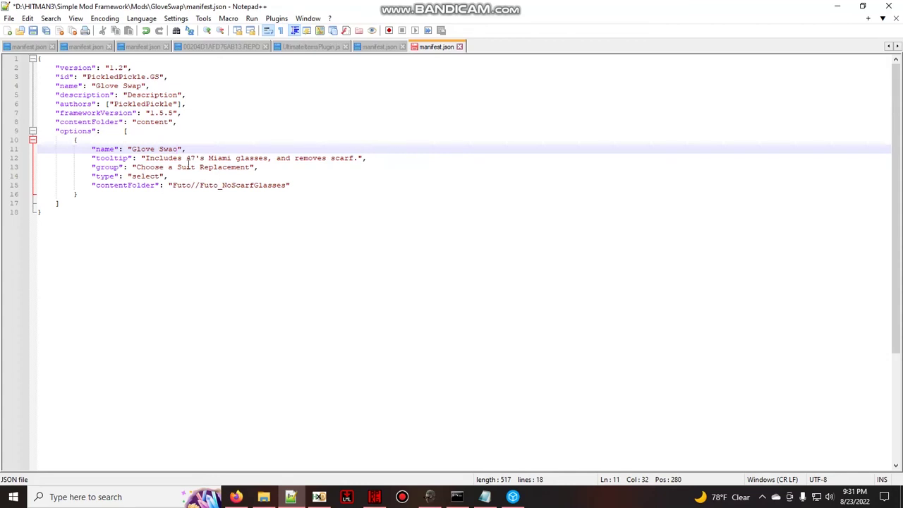
left_click_drag(145, 158, 369, 156)
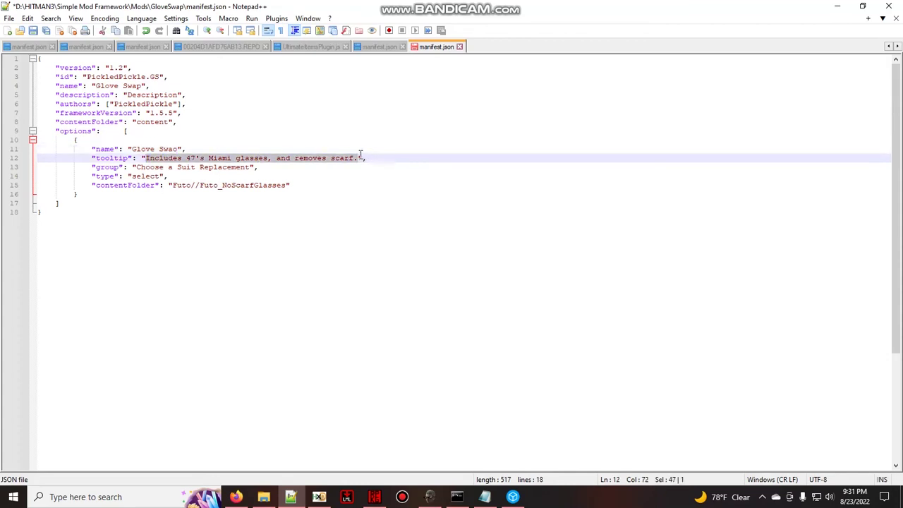
key("BackSpace")
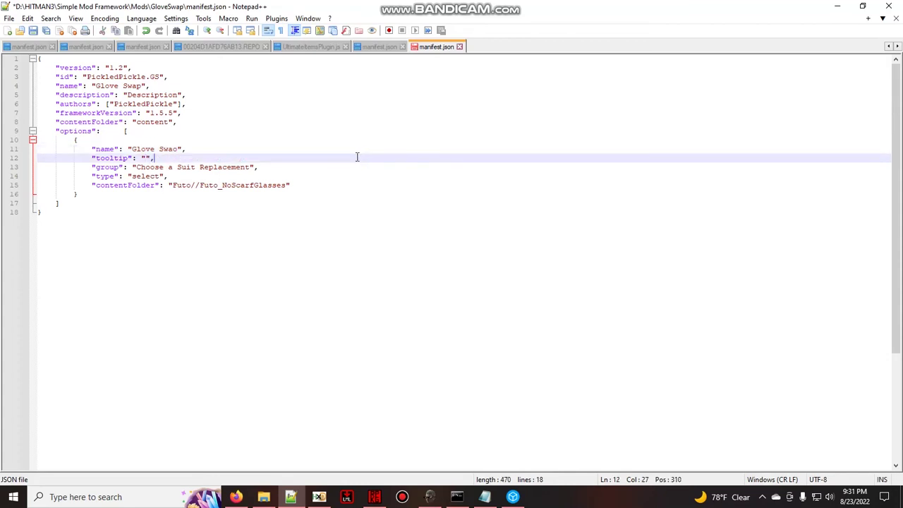
left_click(114, 159)
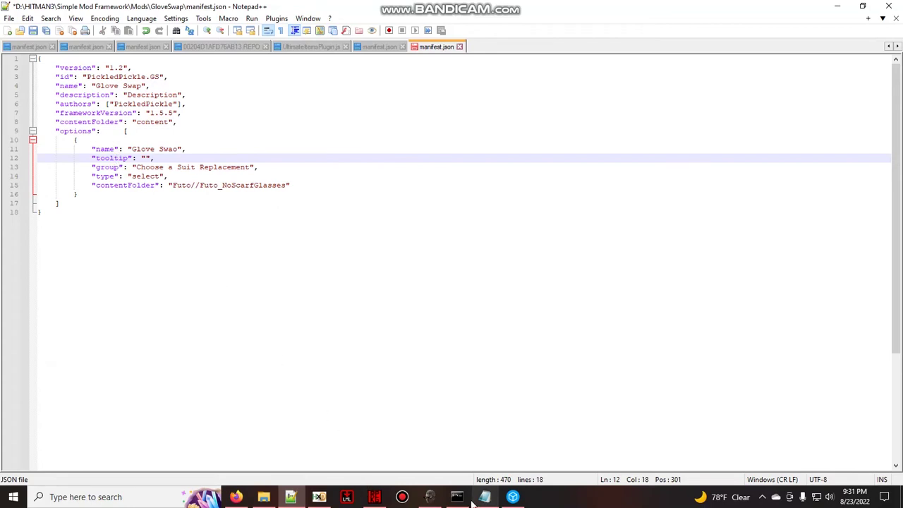
left_click(513, 497)
mouse_move(335, 200)
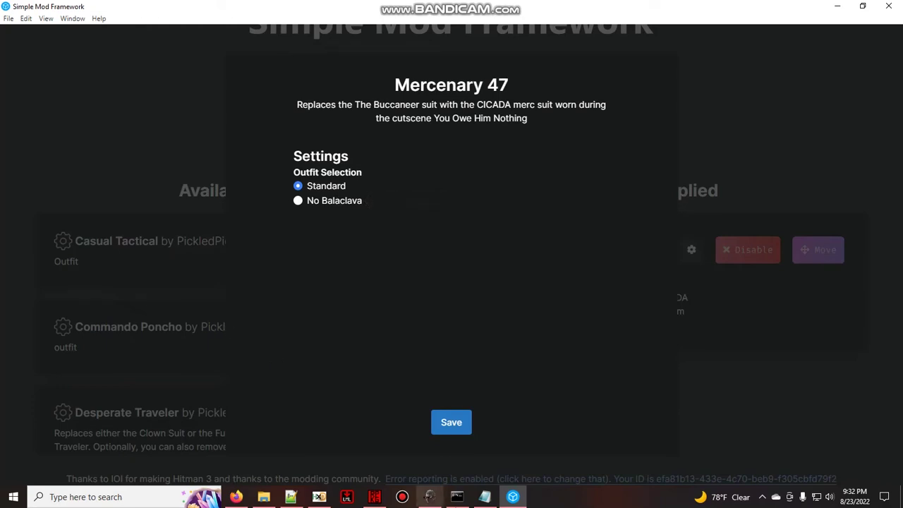
left_click(836, 12)
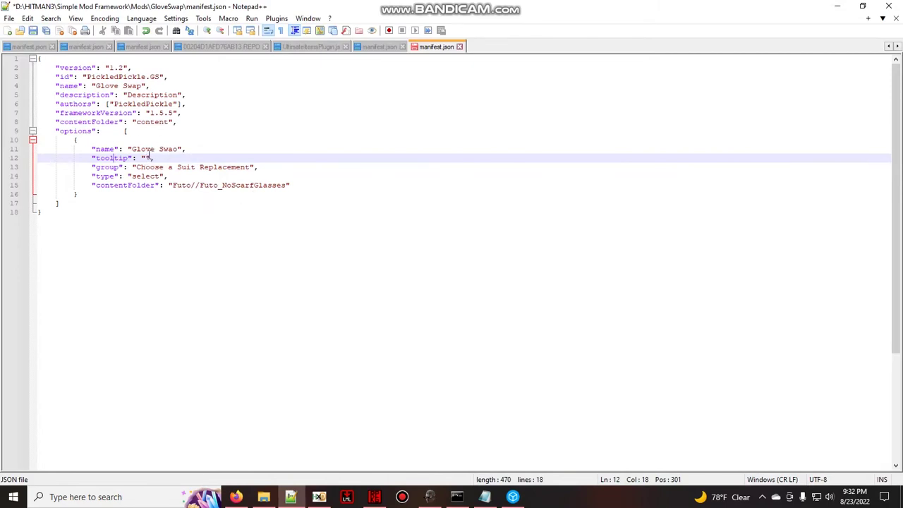
Step: Correct the option name to 'Glove Swap' and set its tooltip to 'This is a tooltip'
left_click(182, 149)
type("p")
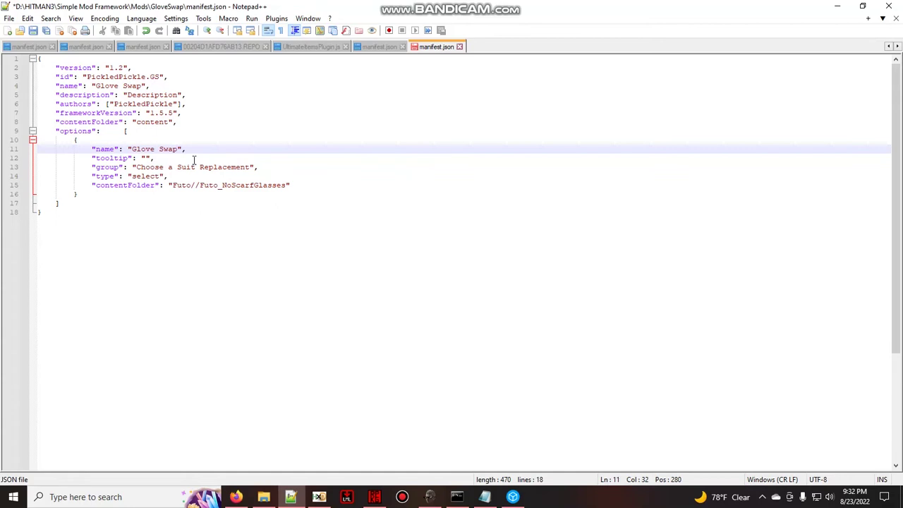
left_click(144, 157)
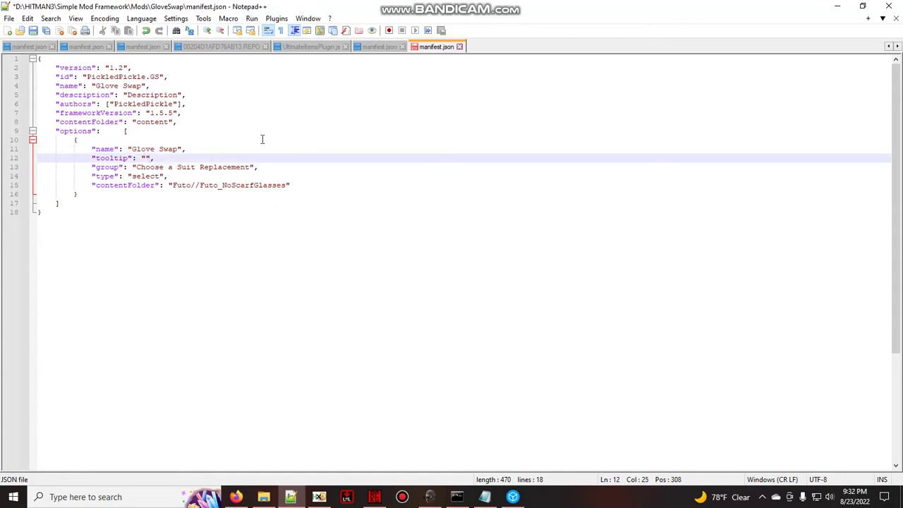
type("his")
type(" is a tooltip")
key("BackSpace")
Step: Change the option's content folder path to GS and save the manifest
left_click_drag(173, 185, 278, 186)
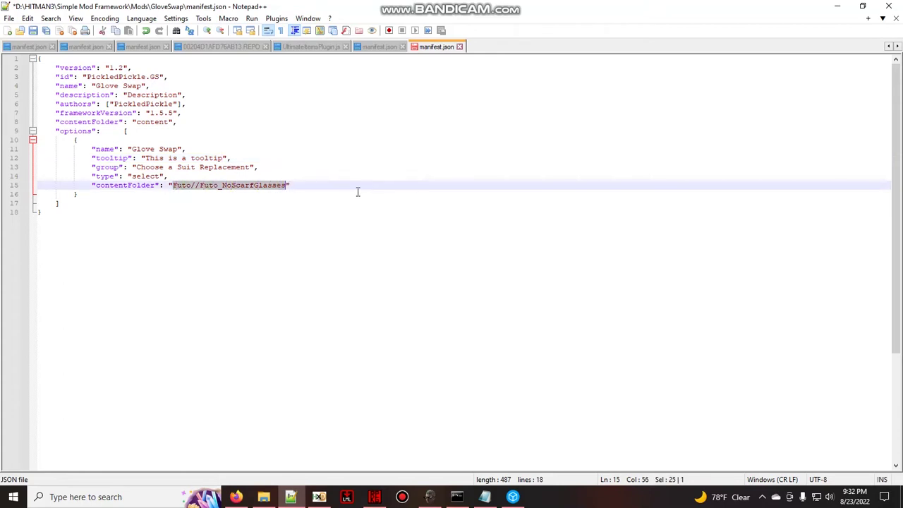
key("BackSpace")
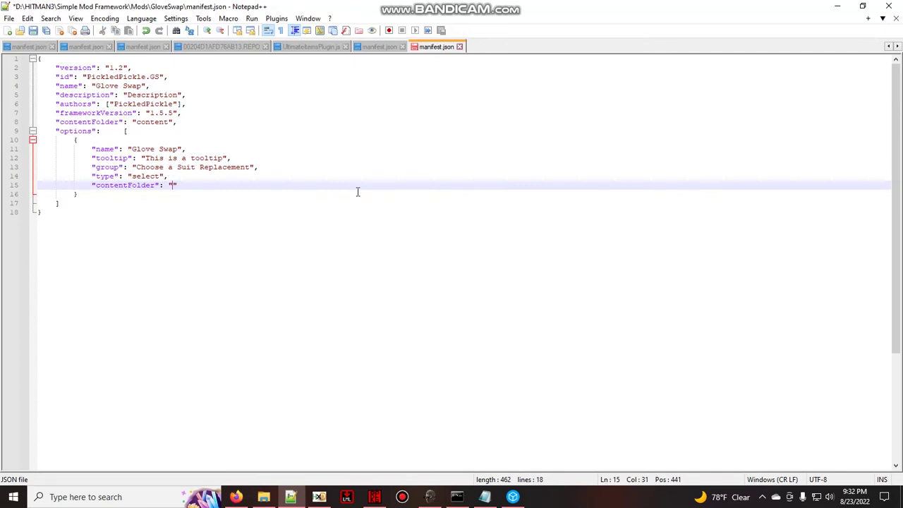
type("GS")
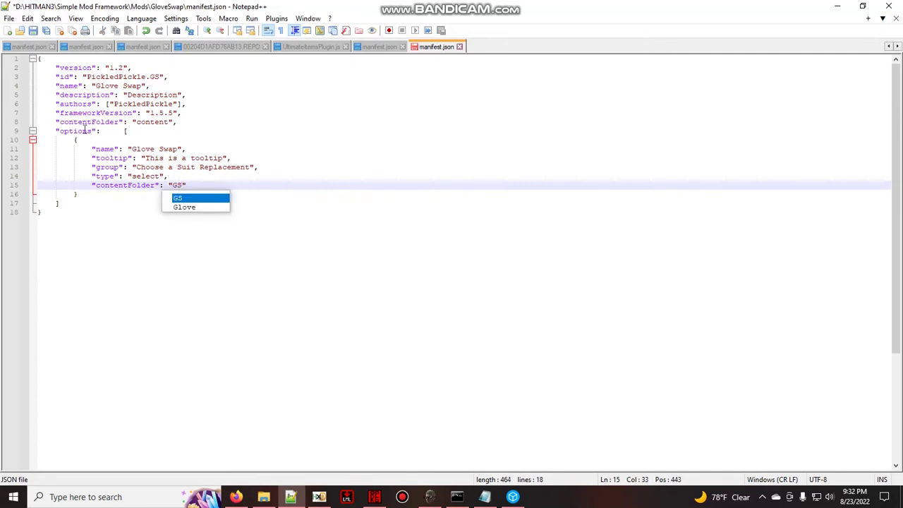
left_click(32, 33)
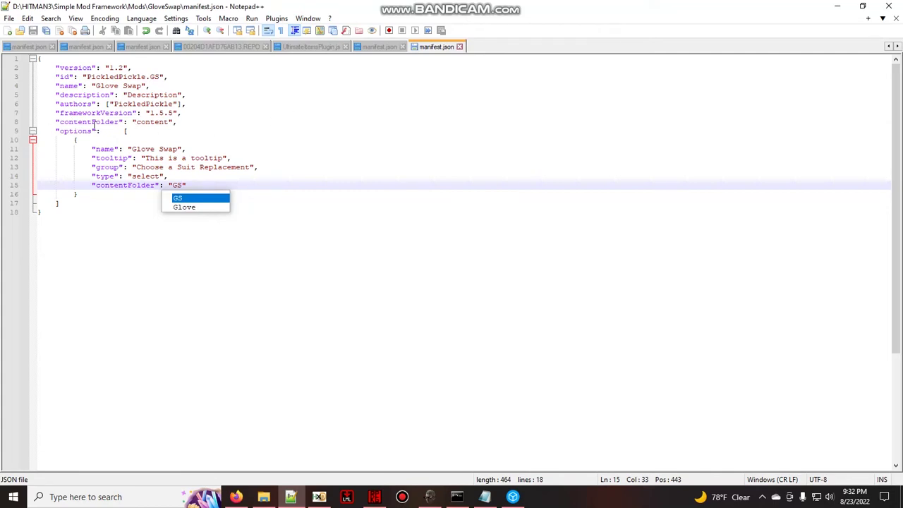
Step: Delete manifest.json.bak from GloveSwap and create a new folder named GS there
left_click(263, 496)
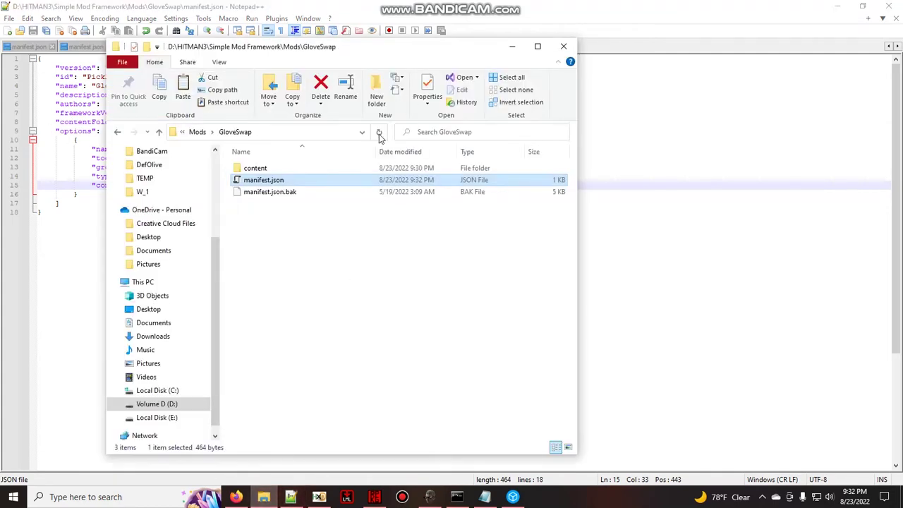
key("Delete")
right_click(286, 199)
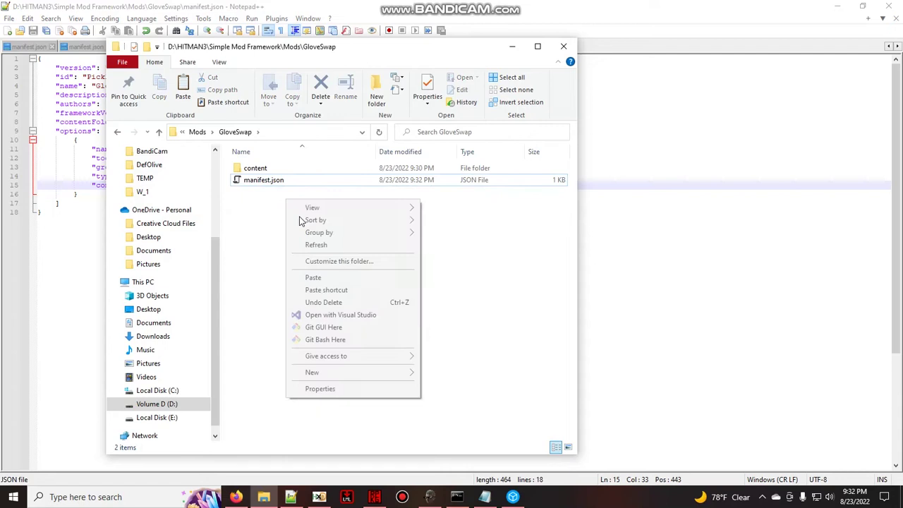
left_click(480, 368)
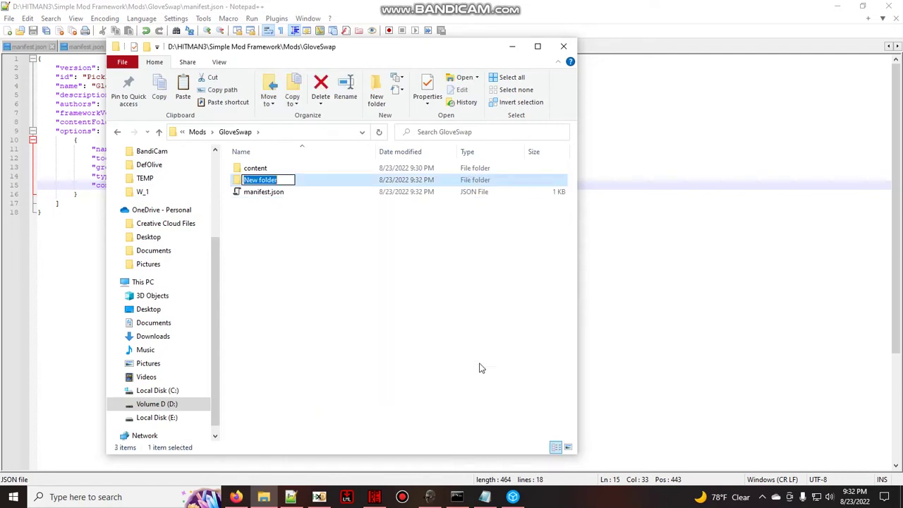
type("GS")
key("Return")
left_click(480, 368)
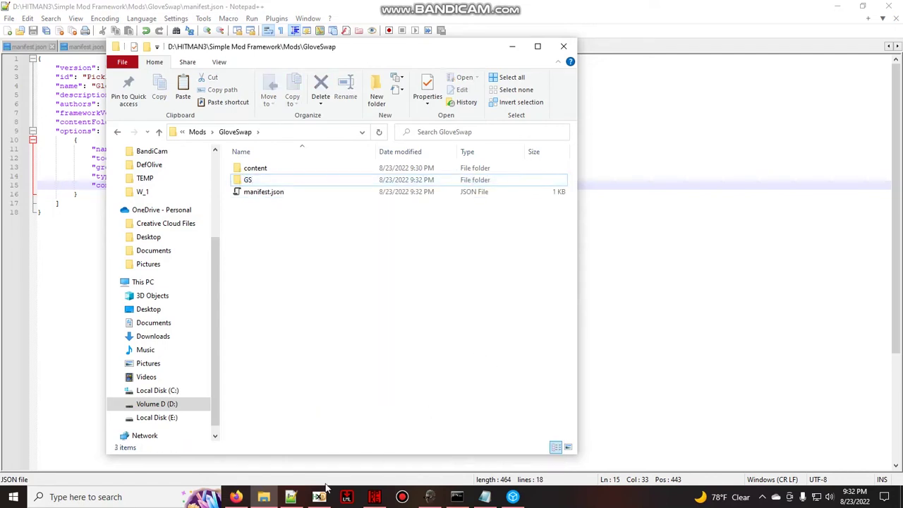
Step: Go up to Mods and open the DesperateTraveler mod's Clown folder
left_click(197, 132)
left_click(279, 193)
double_click(279, 193)
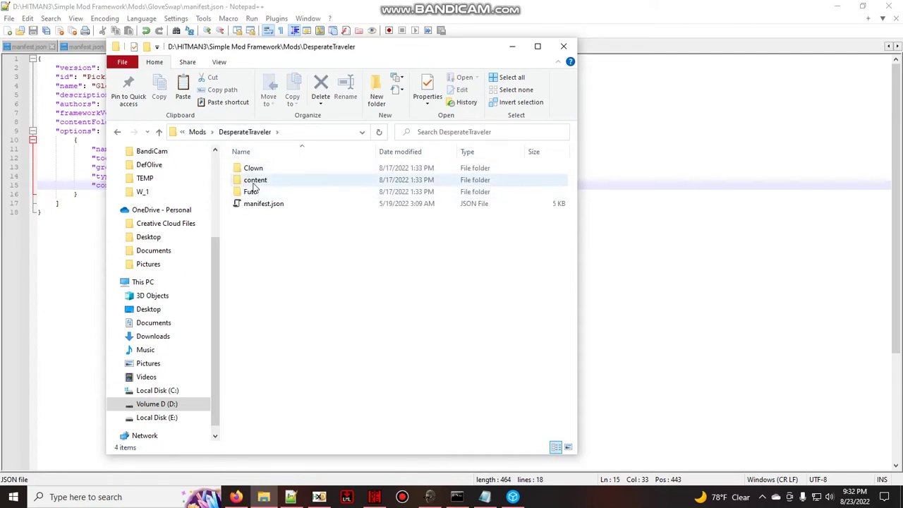
double_click(263, 170)
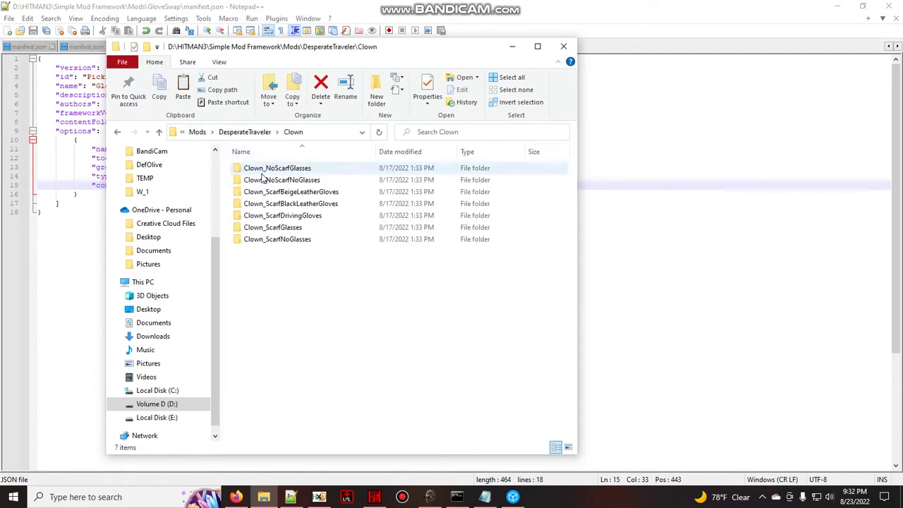
Step: Navigate from the Clown folder up to HITMAN3 and open its Runtime folder
left_click(247, 133)
double_click(274, 168)
left_click(196, 132)
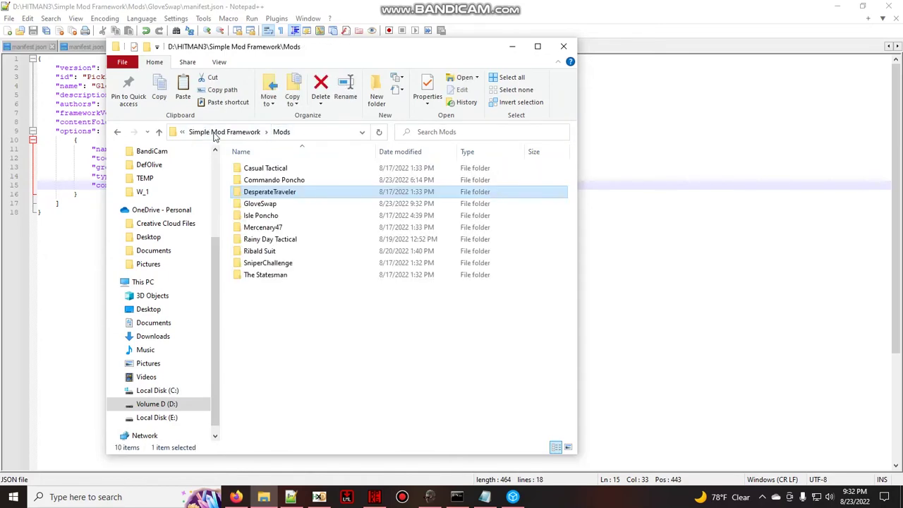
left_click(203, 132)
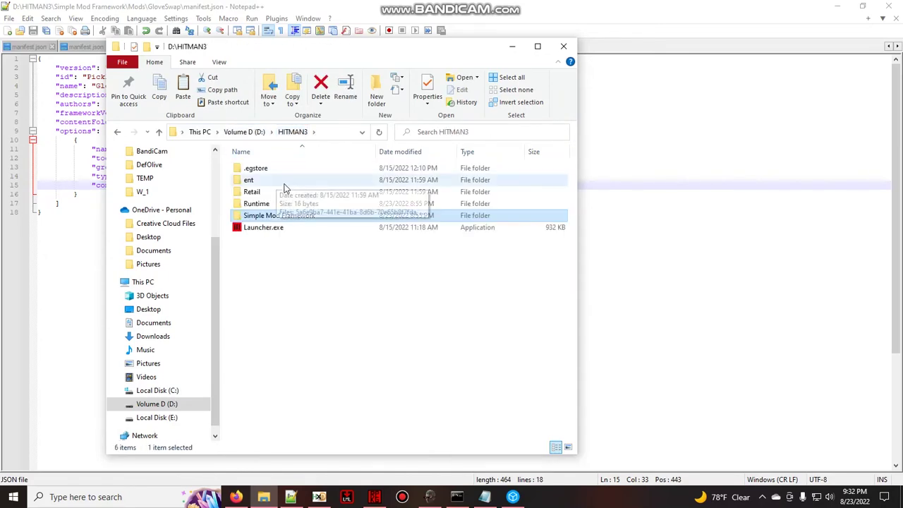
double_click(284, 203)
Step: Browse the Runtime chunk .rpkg archives and select chunk0.rpkg to check its size
scroll(296, 219, "down", 2)
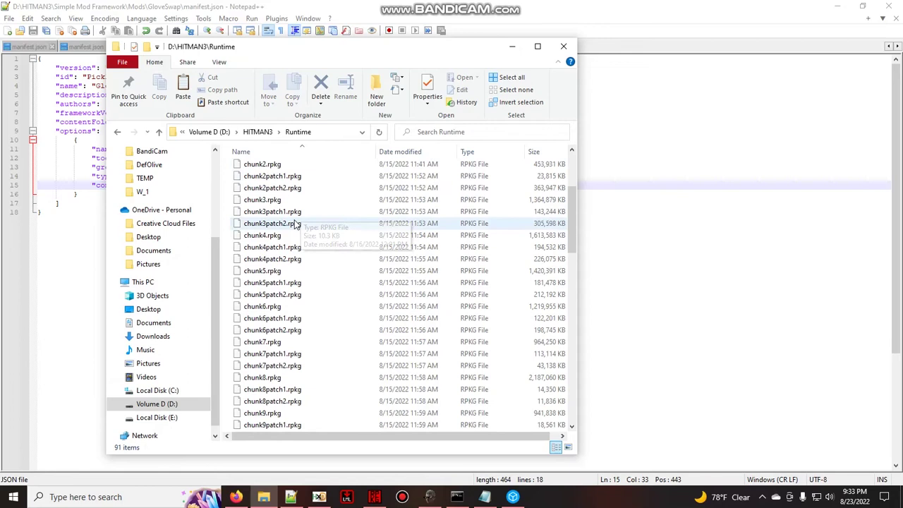
scroll(298, 184, "up", 1)
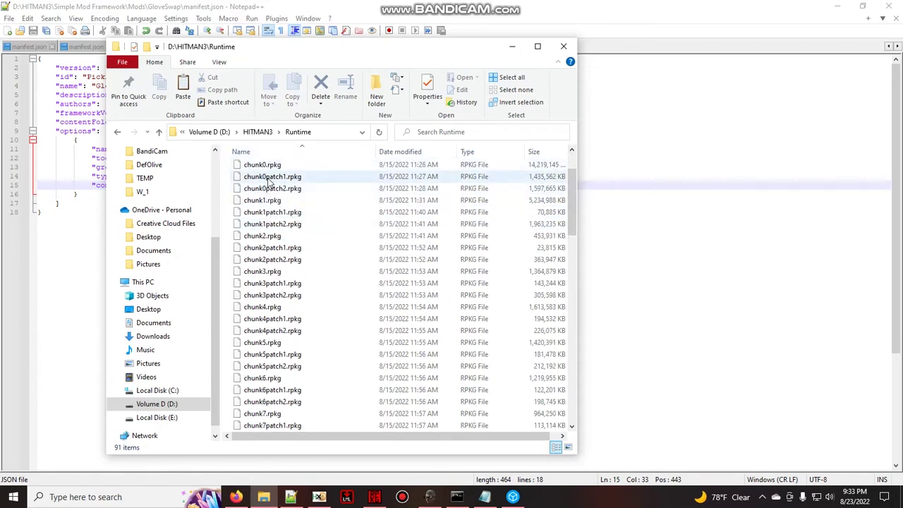
scroll(283, 297, "down", 7)
scroll(284, 316, "down", 7)
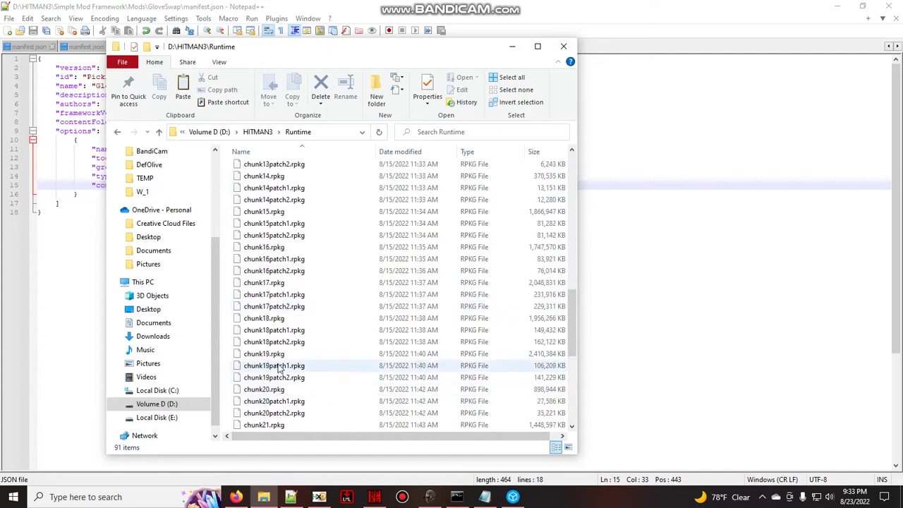
scroll(302, 367, "down", 6)
scroll(296, 360, "up", 4)
scroll(296, 360, "up", 4)
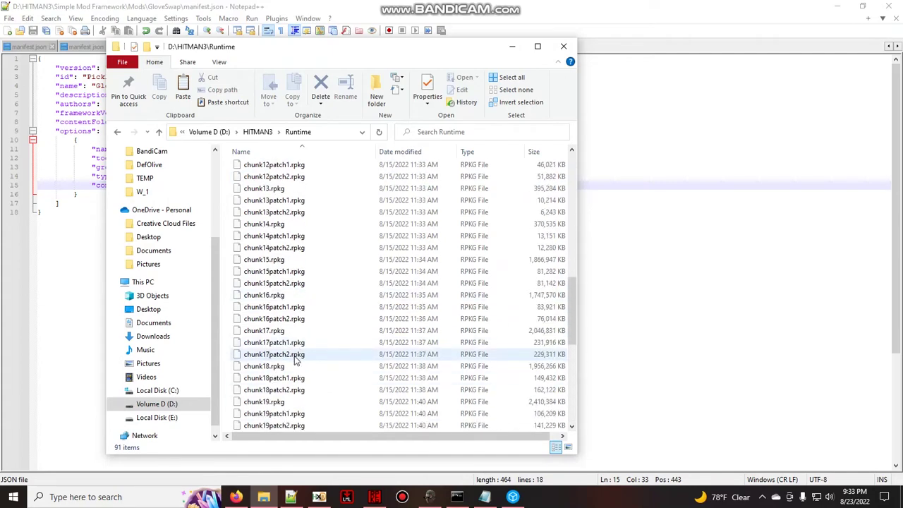
scroll(297, 360, "up", 3)
scroll(297, 360, "up", 3)
scroll(303, 339, "up", 5)
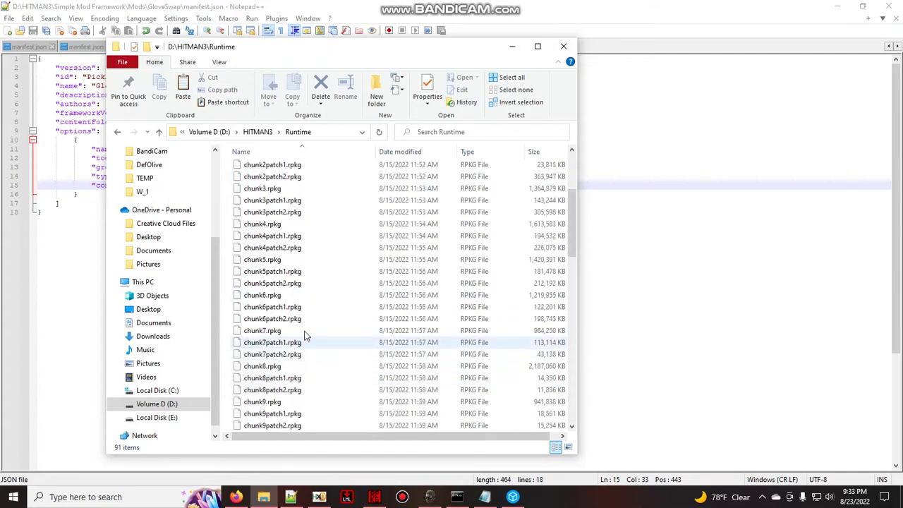
scroll(293, 311, "up", 2)
scroll(314, 187, "up", 1)
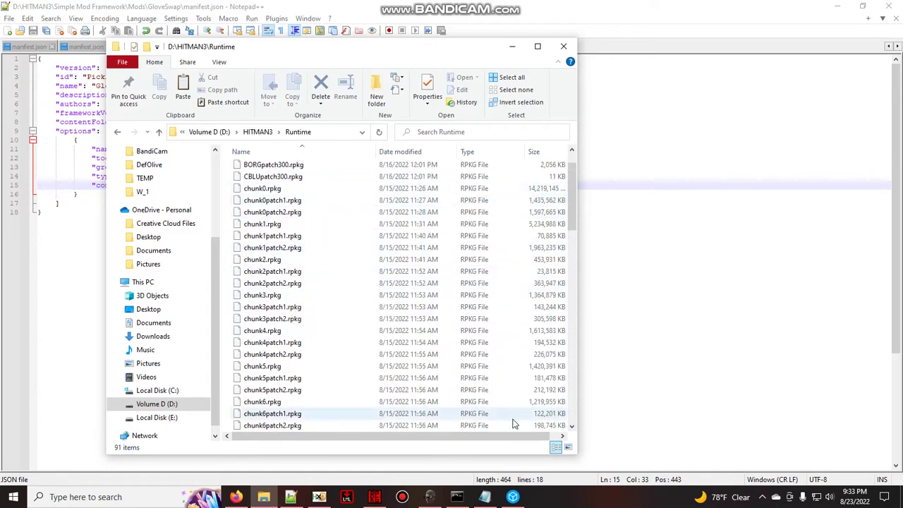
left_click(573, 425)
scroll(536, 247, "up", 2)
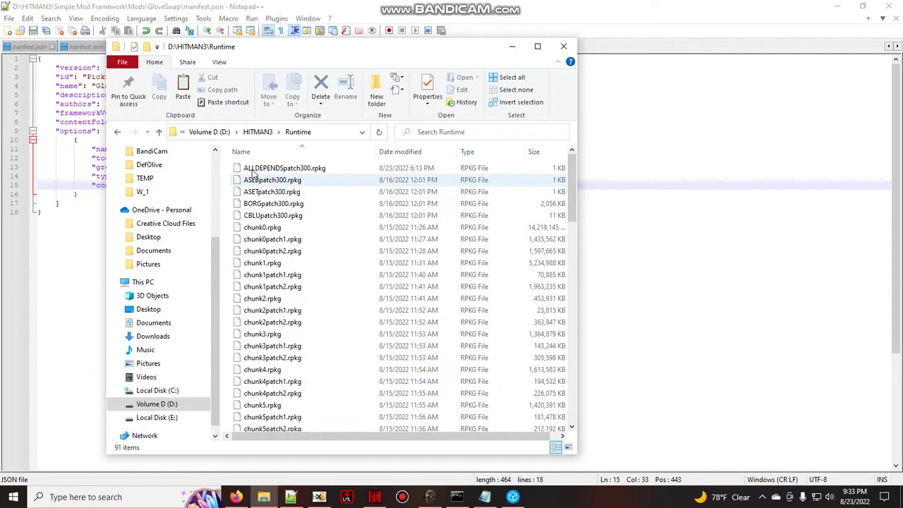
left_click_drag(574, 177, 574, 197)
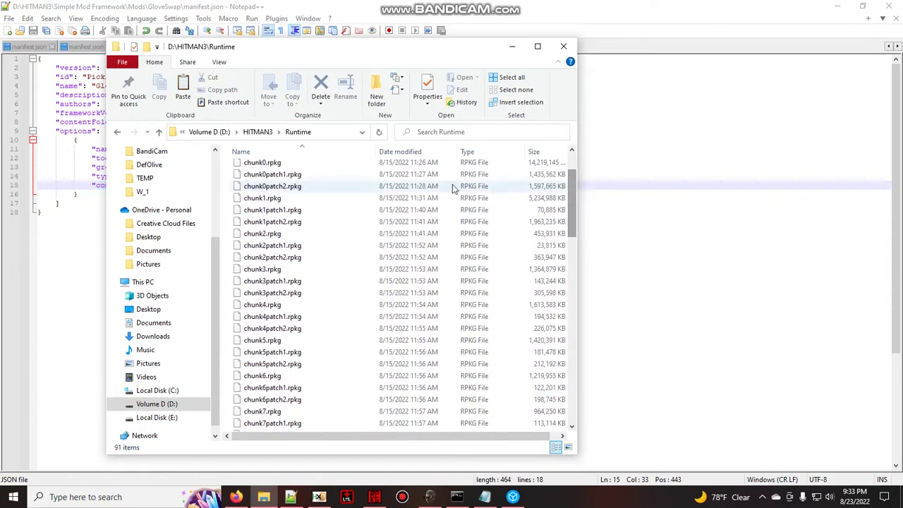
left_click(288, 163)
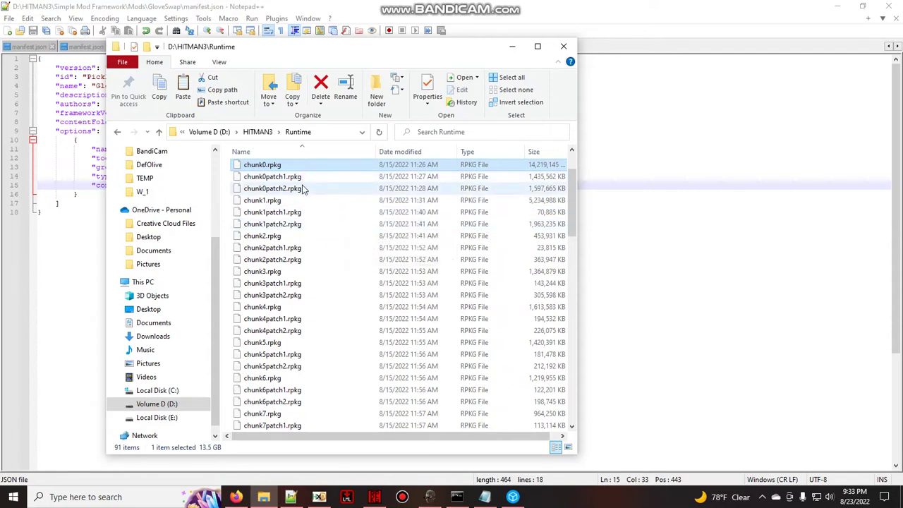
scroll(317, 187, "down", 1)
scroll(311, 226, "down", 1)
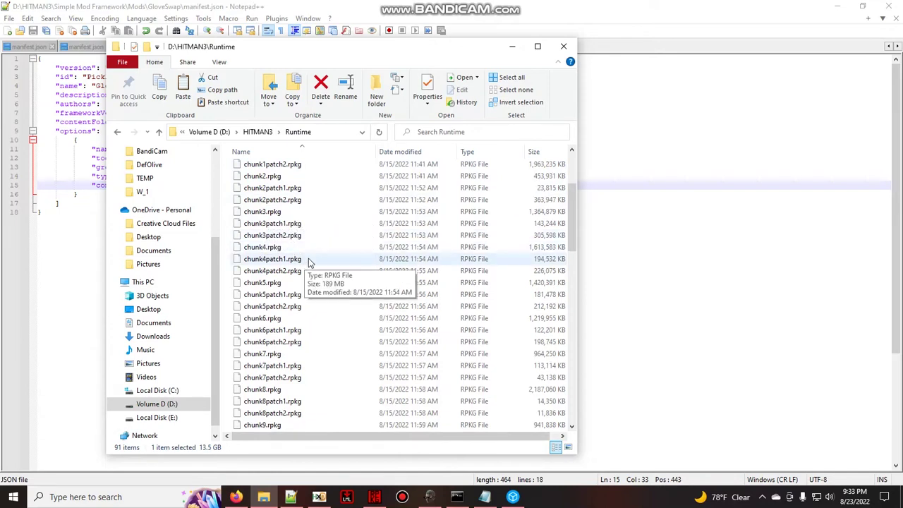
scroll(308, 263, "up", 2)
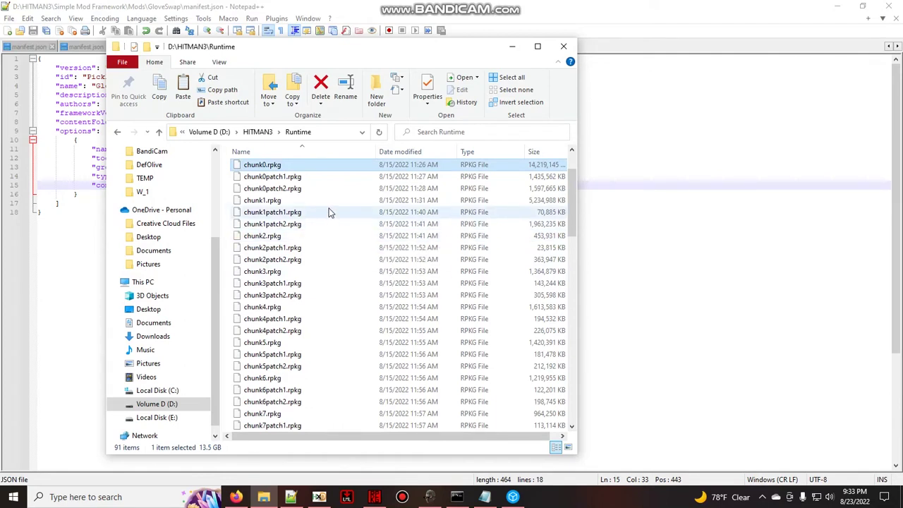
left_click(305, 202)
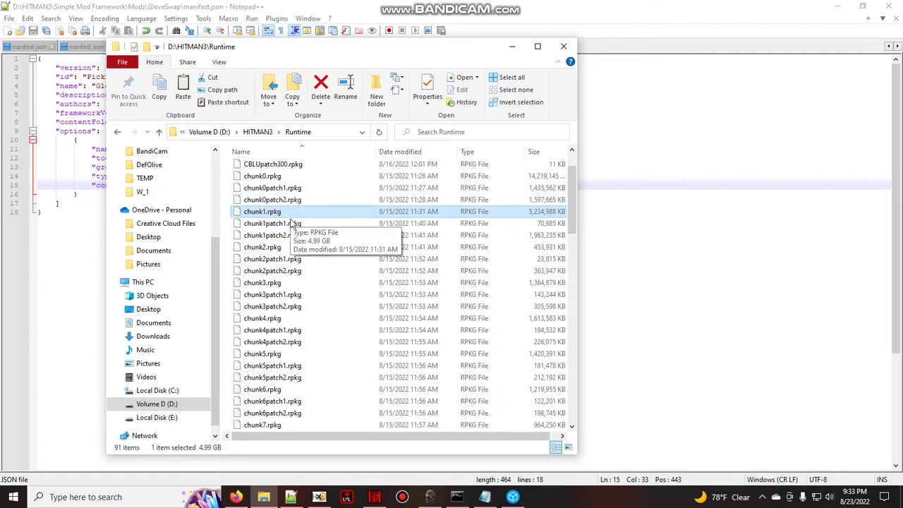
left_click(279, 248)
left_click(287, 285)
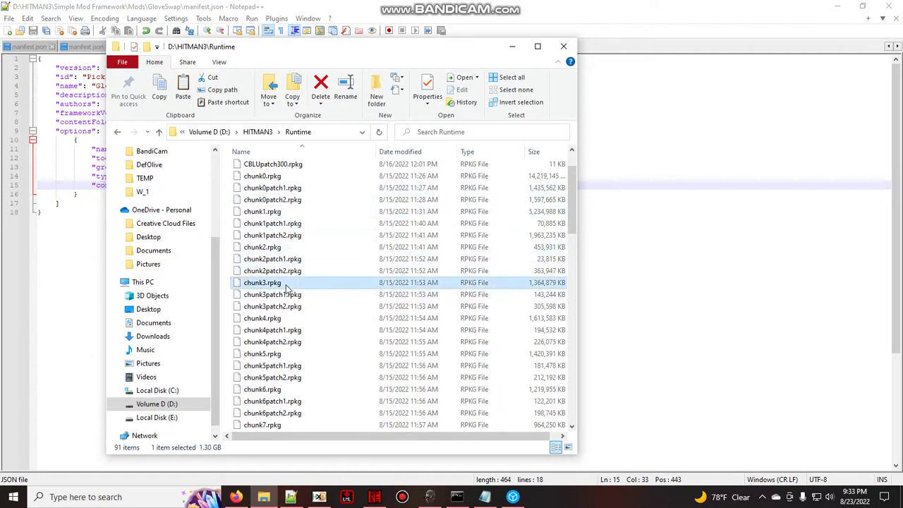
scroll(290, 288, "down", 2)
scroll(296, 297, "down", 3)
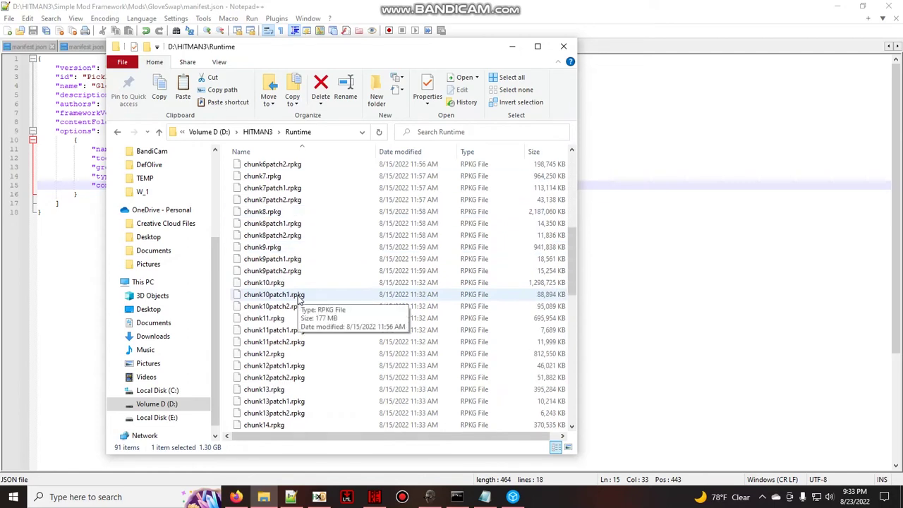
scroll(297, 300, "down", 5)
scroll(300, 302, "down", 5)
scroll(300, 303, "down", 5)
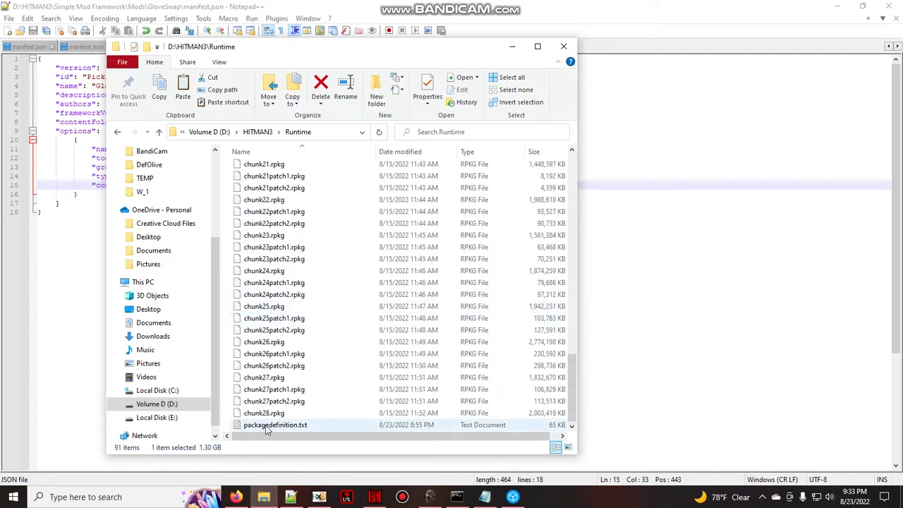
left_click(271, 401)
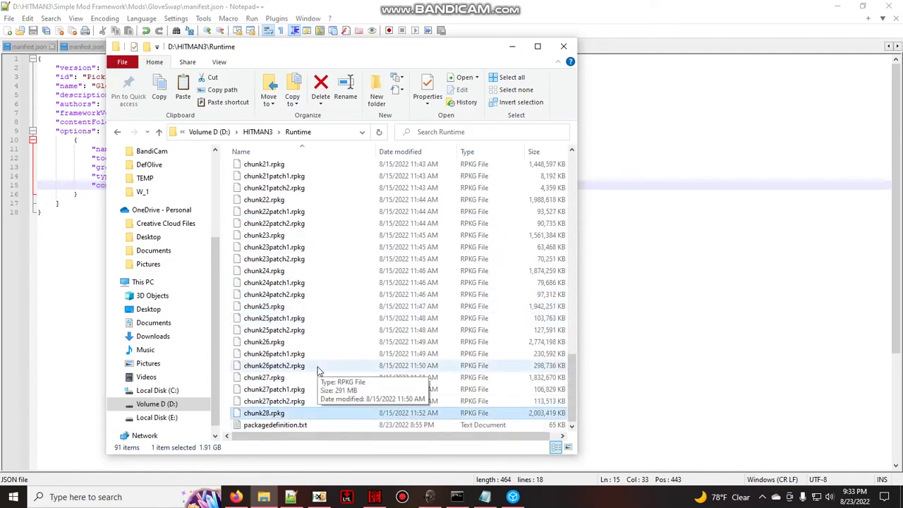
scroll(321, 371, "up", 5)
scroll(304, 356, "up", 8)
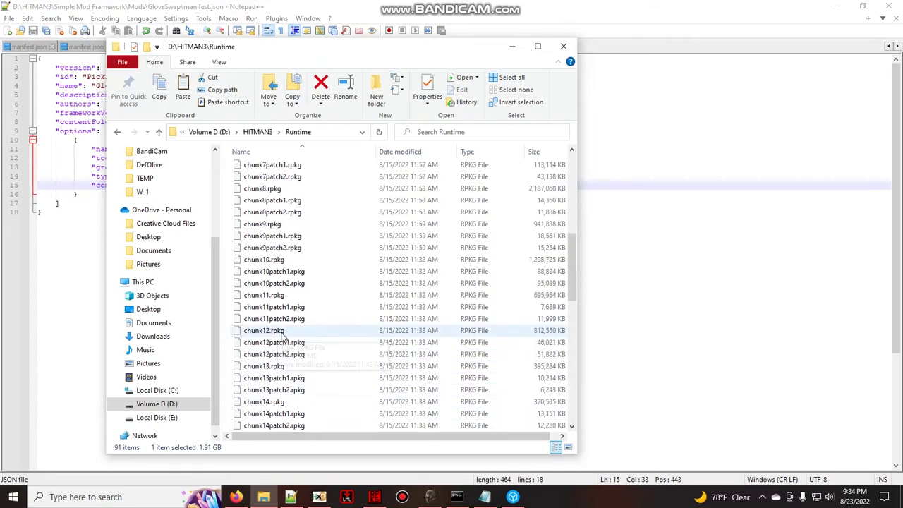
scroll(282, 339, "up", 10)
scroll(312, 306, "down", 2)
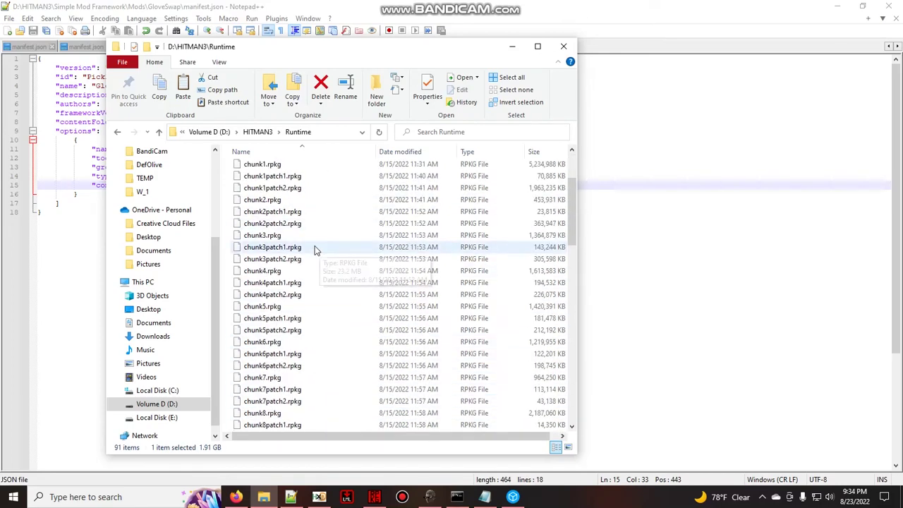
left_click_drag(573, 205, 573, 200)
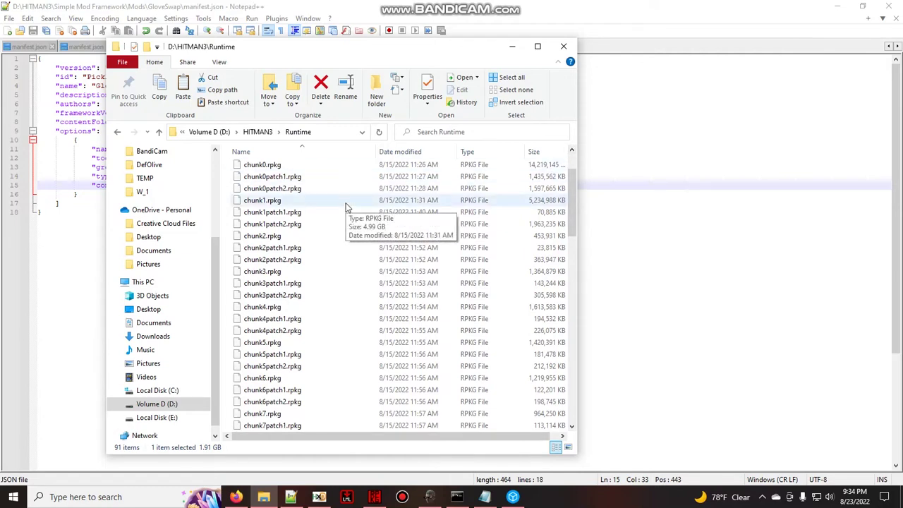
left_click(341, 164)
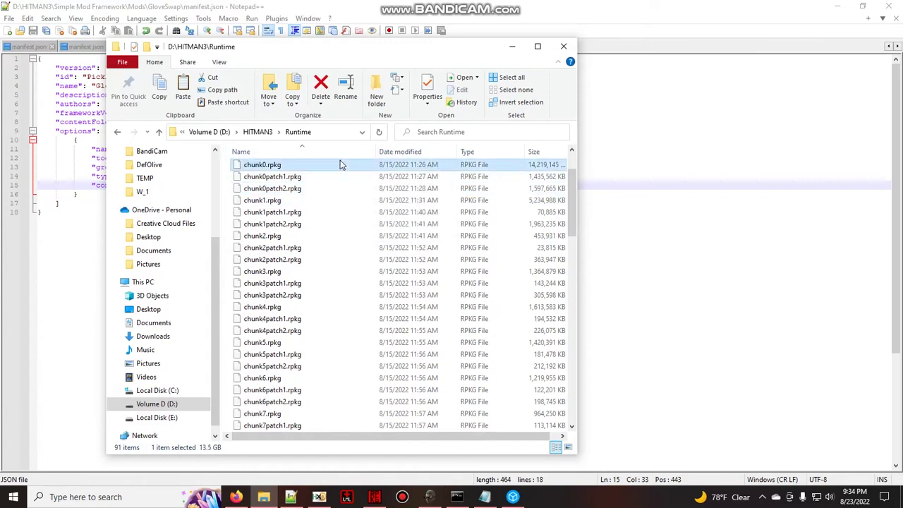
key("Down")
key("Down")
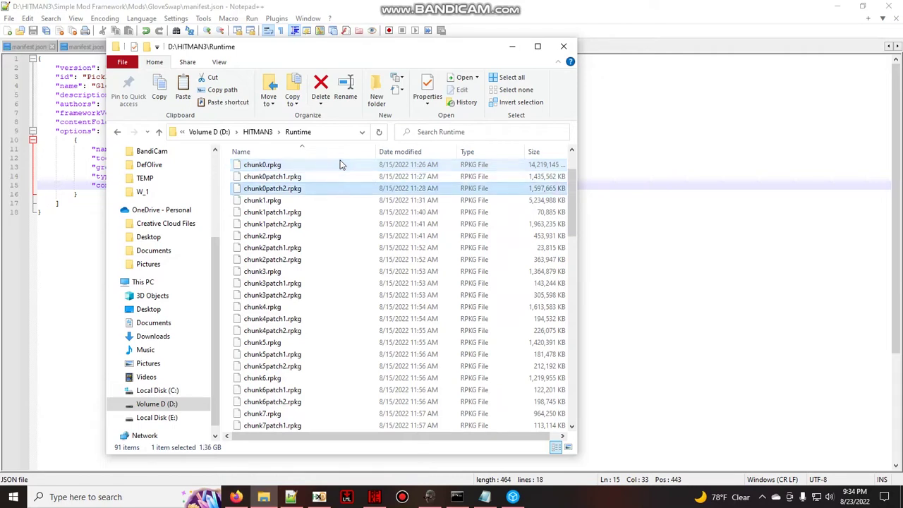
key("Up")
key("Up")
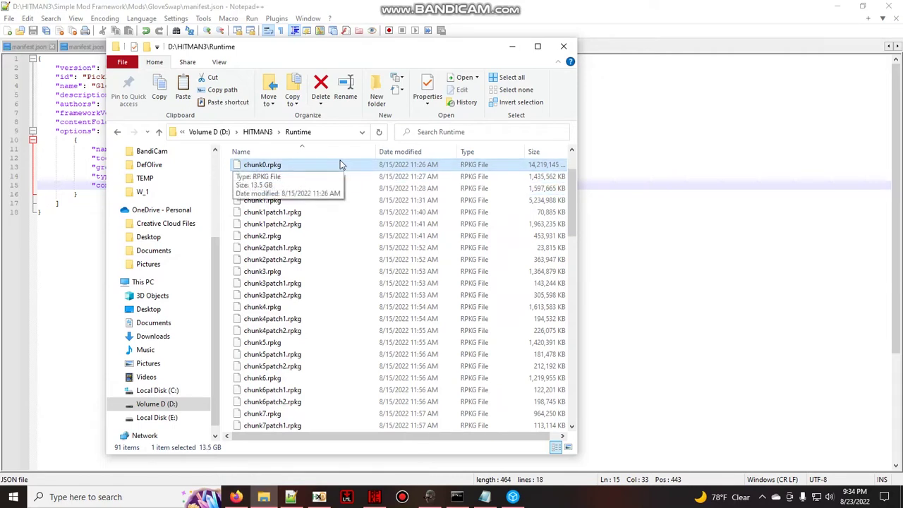
Step: Clear the file selection and return to the HITMAN3 game folder via the breadcrumb
left_click(225, 176)
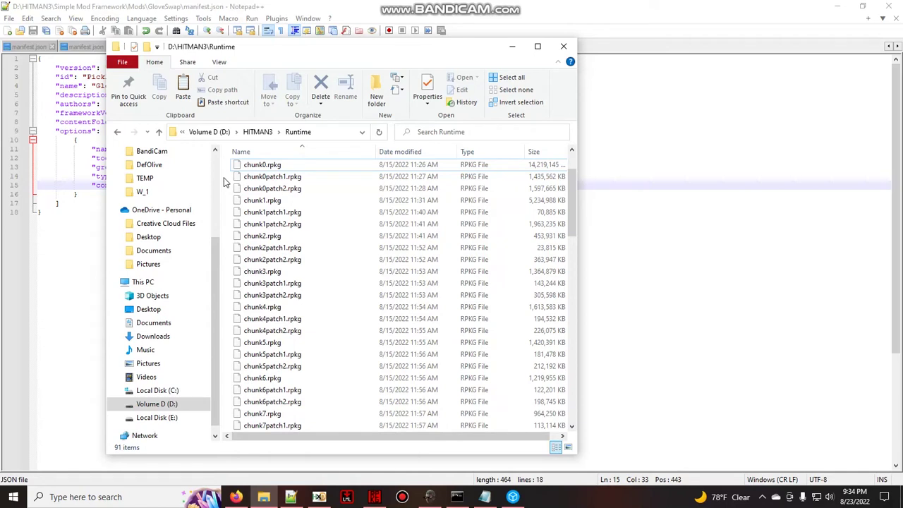
left_click(258, 131)
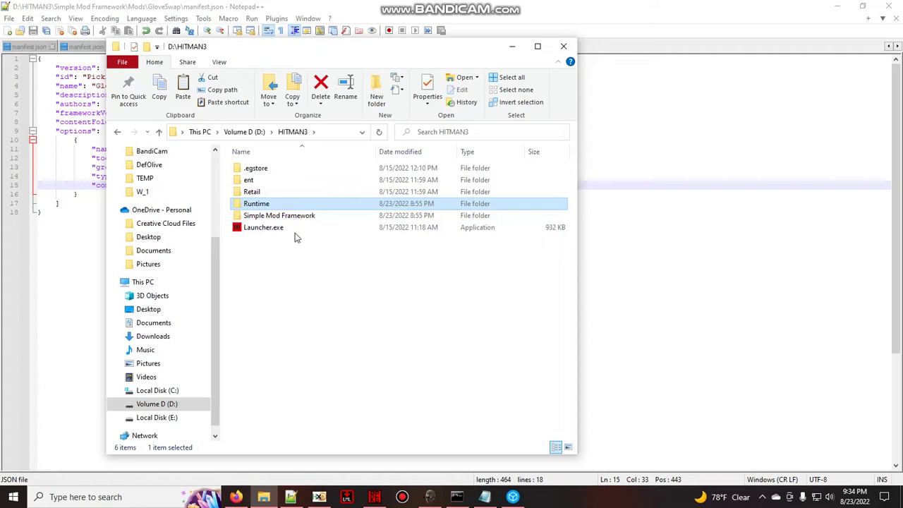
Step: Glance into the Runtime folder, then return to the HITMAN3 folder
double_click(301, 204)
scroll(302, 212, "down", 2)
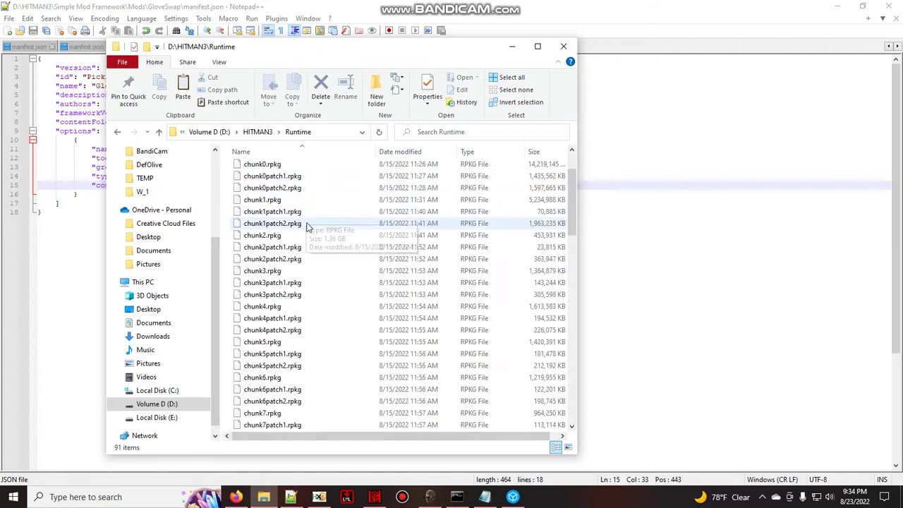
left_click(259, 132)
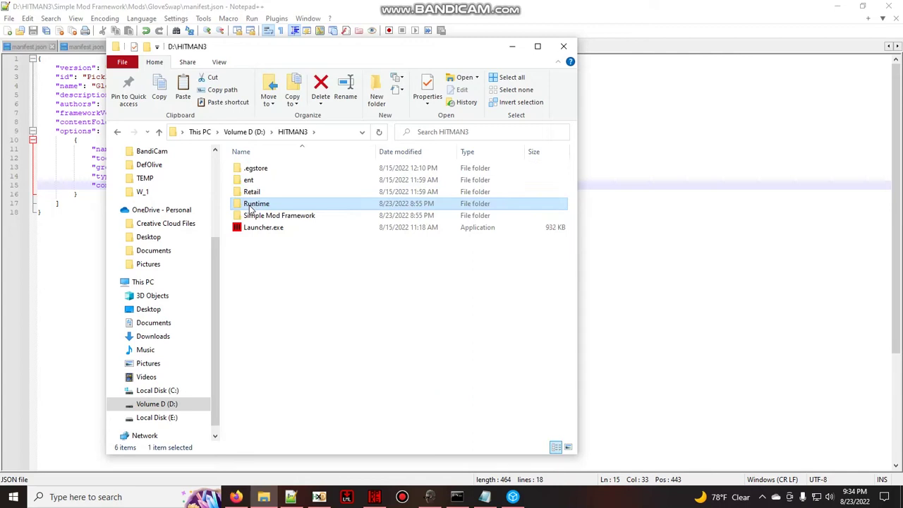
Step: Abandon moving Load Order Manager into Mods after the in-use error, then bring up the Outfits sheet
double_click(291, 216)
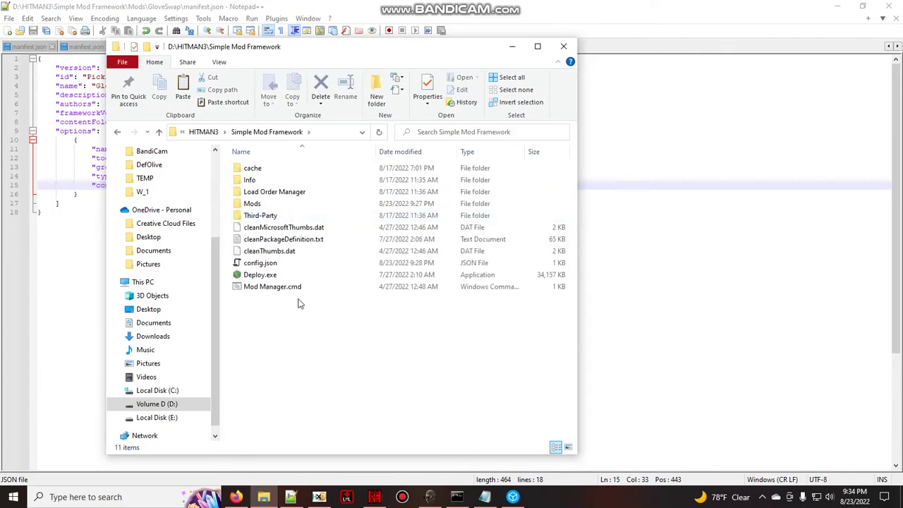
left_click_drag(300, 194, 300, 205)
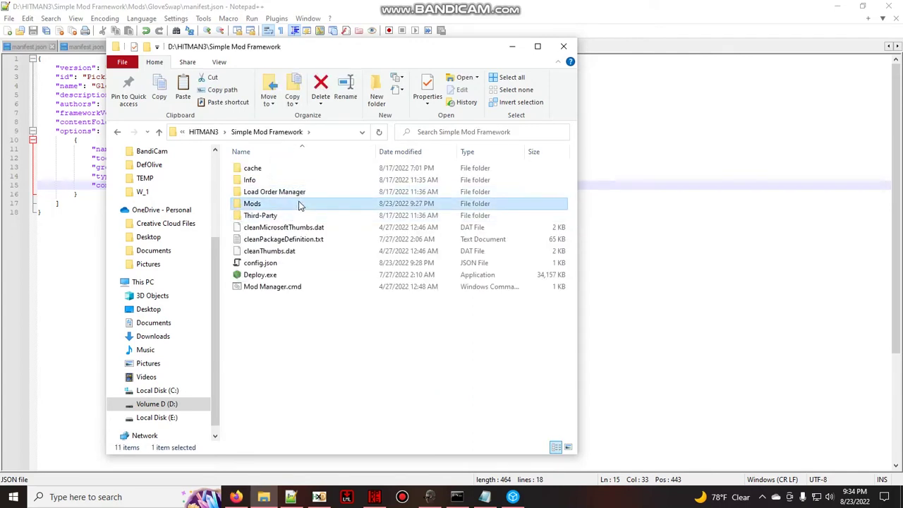
left_click(534, 197)
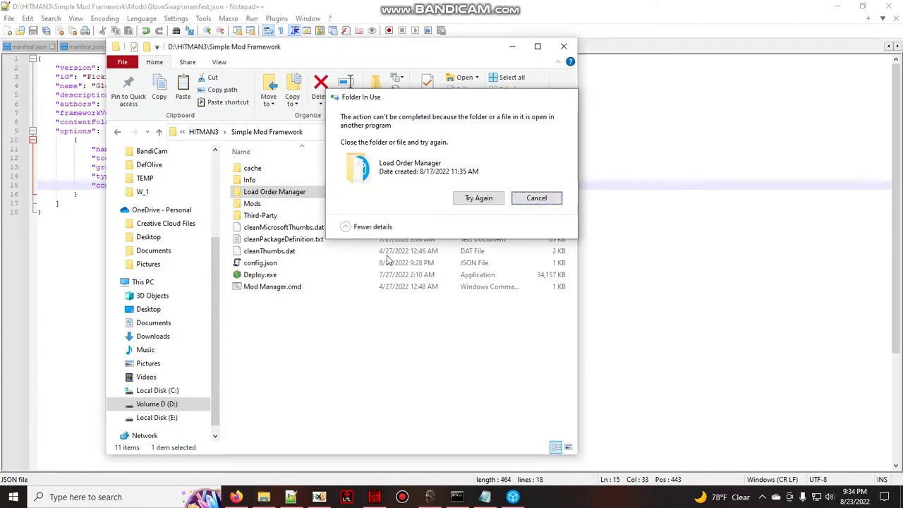
left_click(237, 497)
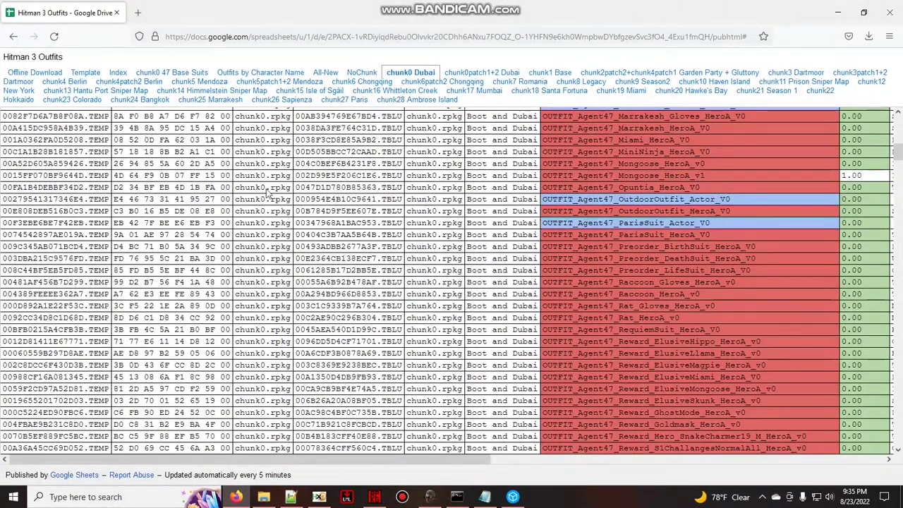
left_click(374, 497)
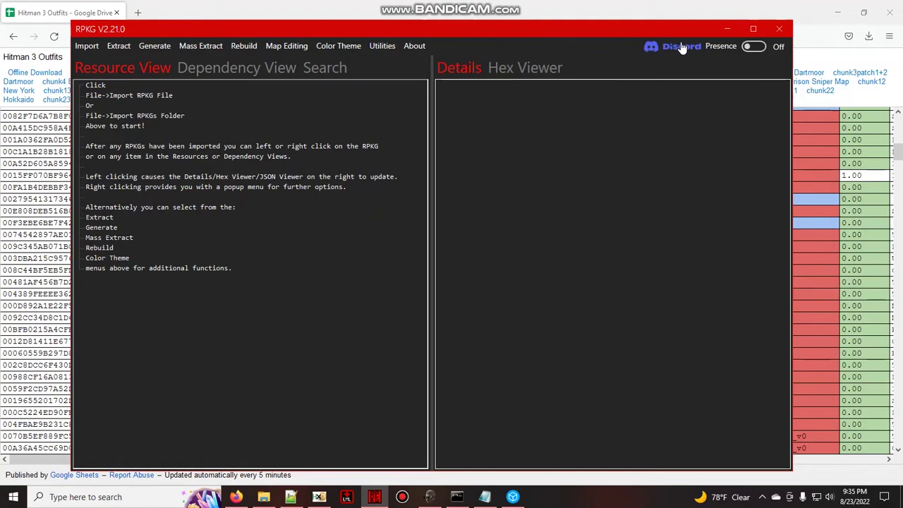
left_click(727, 31)
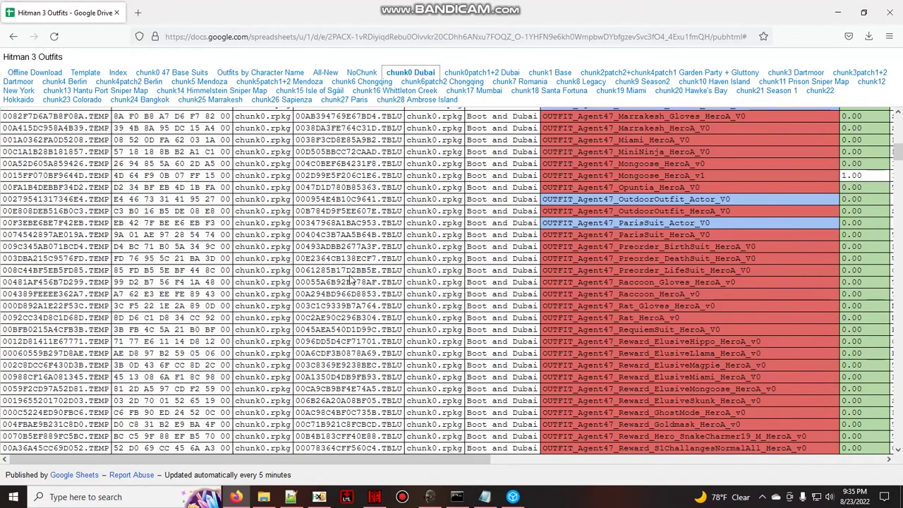
Step: Find and select the OUTFIT_Agent47_Rat_Gloves_HeroA_v0 row in the chunk0 Dubai sheet
scroll(350, 280, "down", 1)
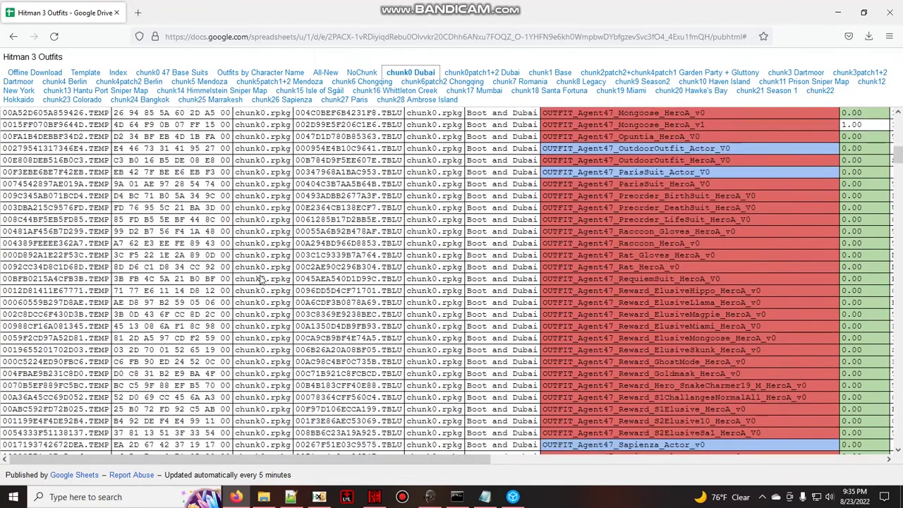
scroll(649, 246, "down", 1)
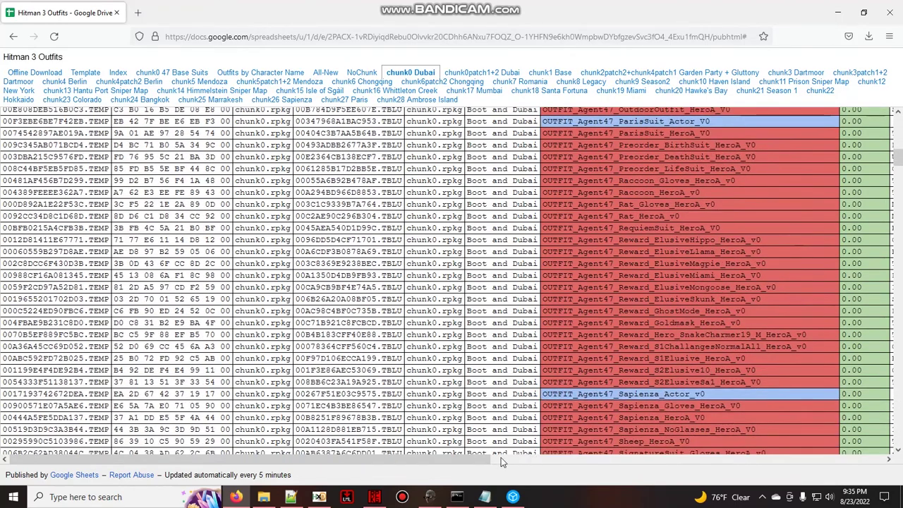
left_click_drag(501, 459, 695, 459)
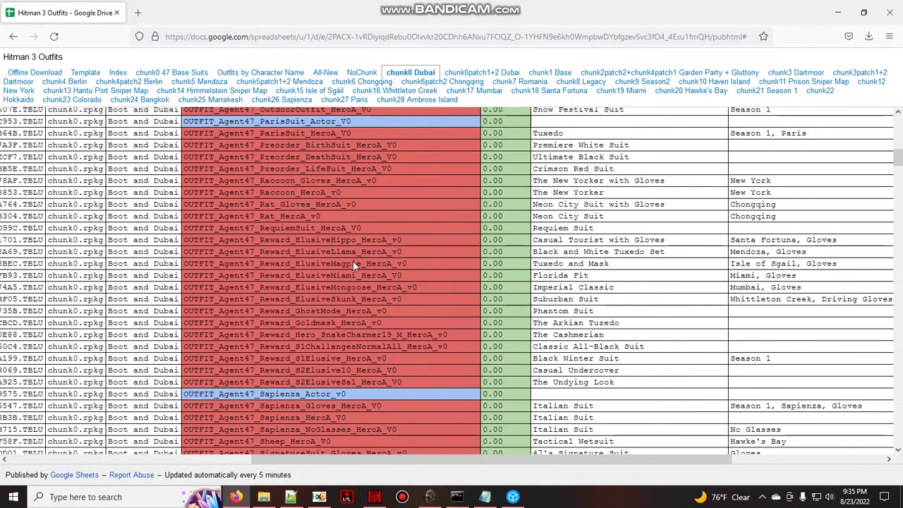
scroll(346, 273, "up", 1)
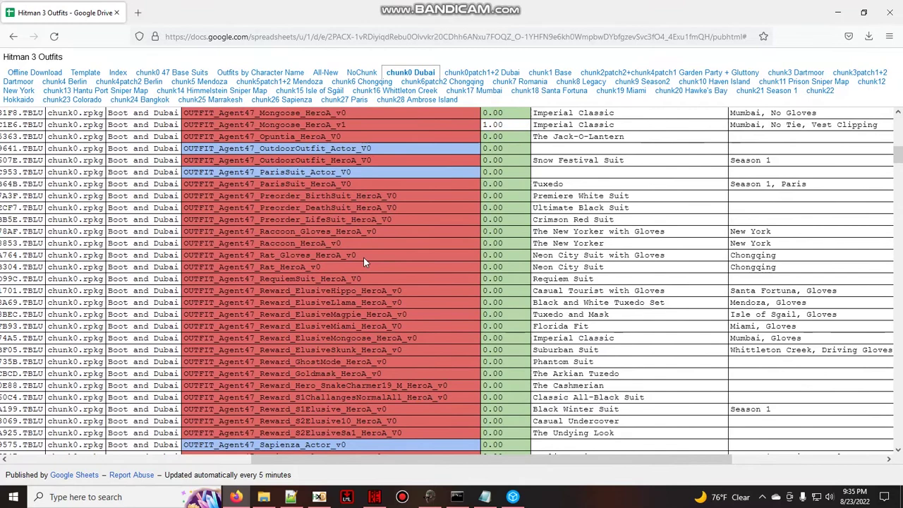
left_click_drag(363, 257, 185, 257)
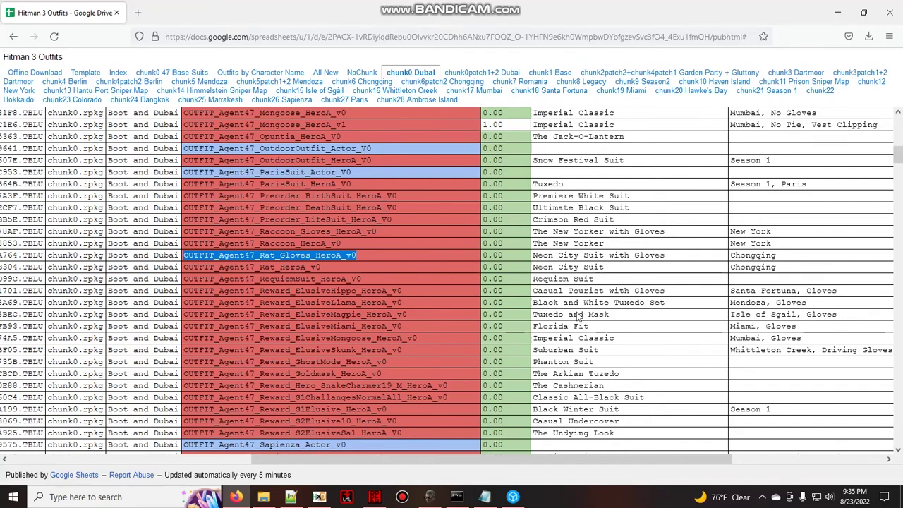
left_click(408, 251)
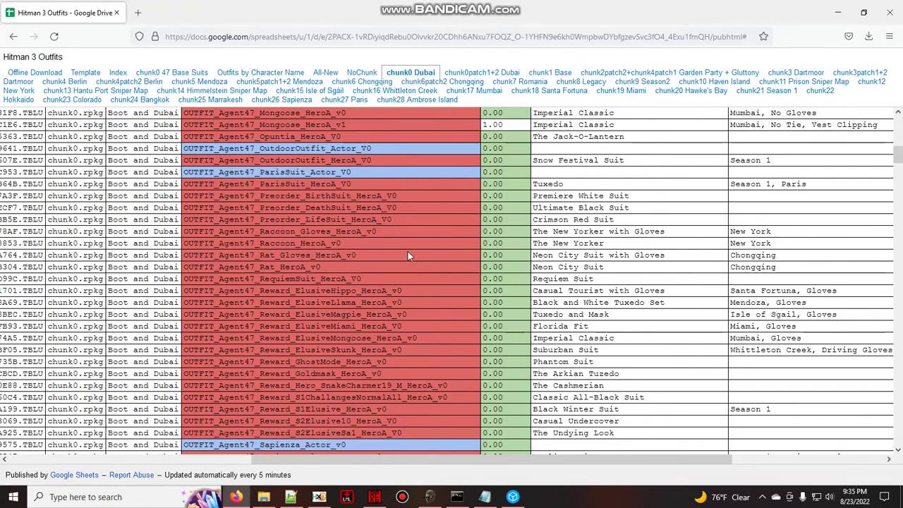
left_click_drag(330, 255, 285, 263)
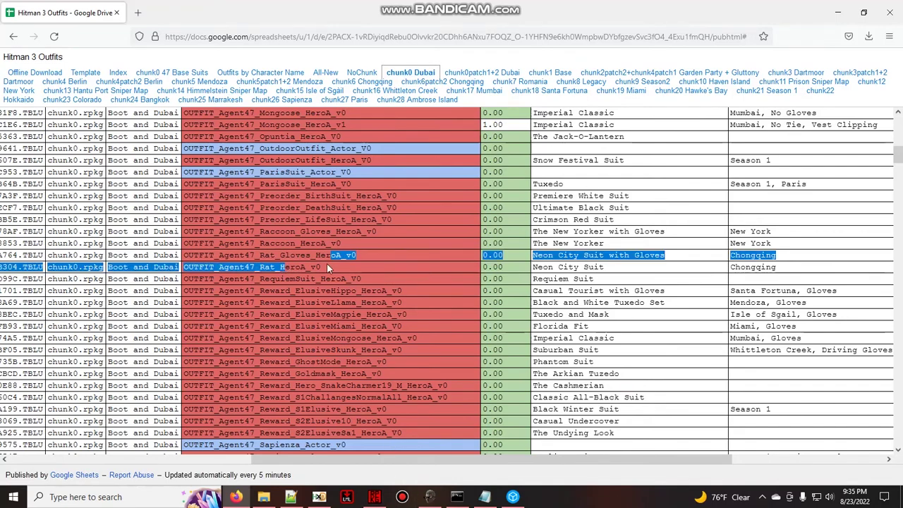
left_click_drag(425, 259, 183, 256)
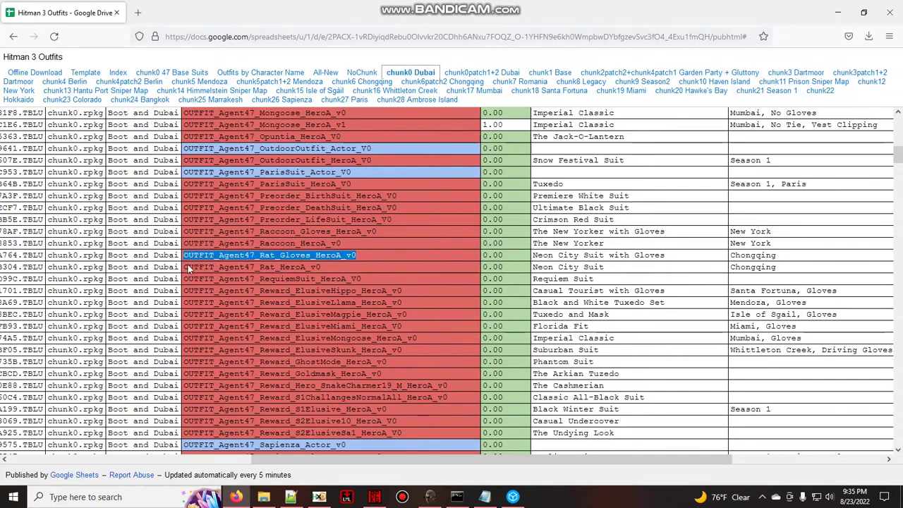
Step: Copy that outfit's hash 000D892A1E22F53C.TEMP to the clipboard
mouse_move(336, 457)
left_mouse_down()
mouse_move(393, 448)
mouse_move(8, 257)
left_mouse_up()
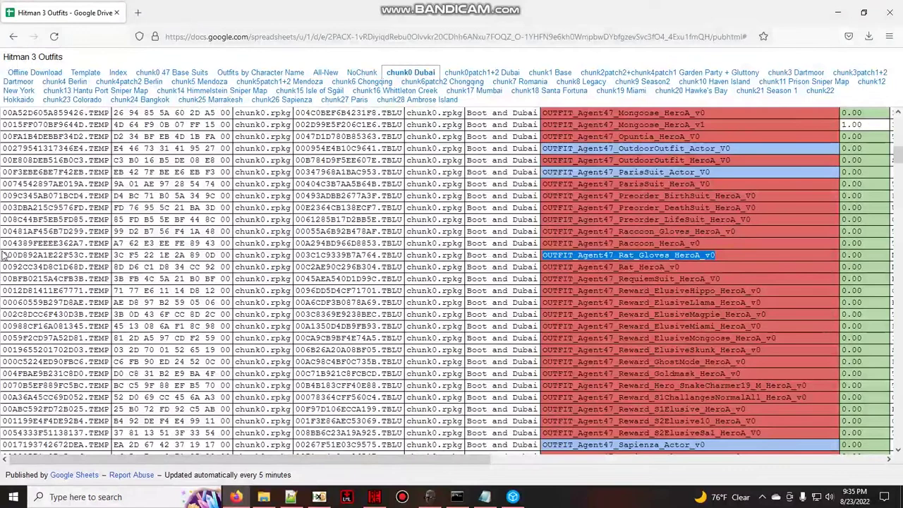
left_click_drag(9, 257, 2, 244)
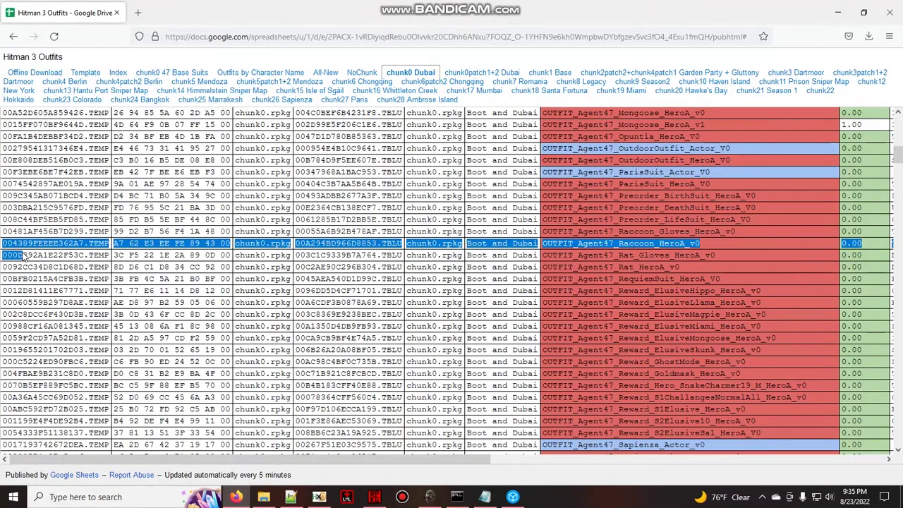
left_click(79, 256)
left_click_drag(110, 257, 4, 257)
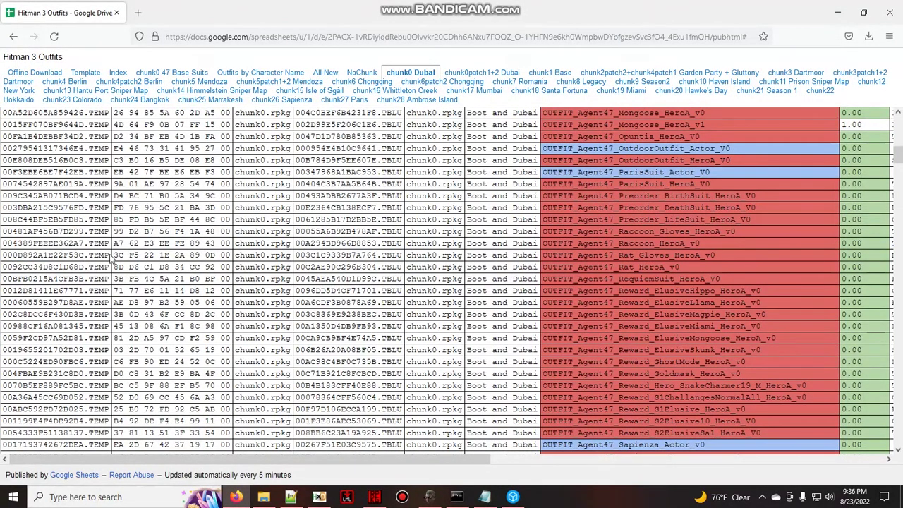
right_click(10, 258)
left_click(50, 373)
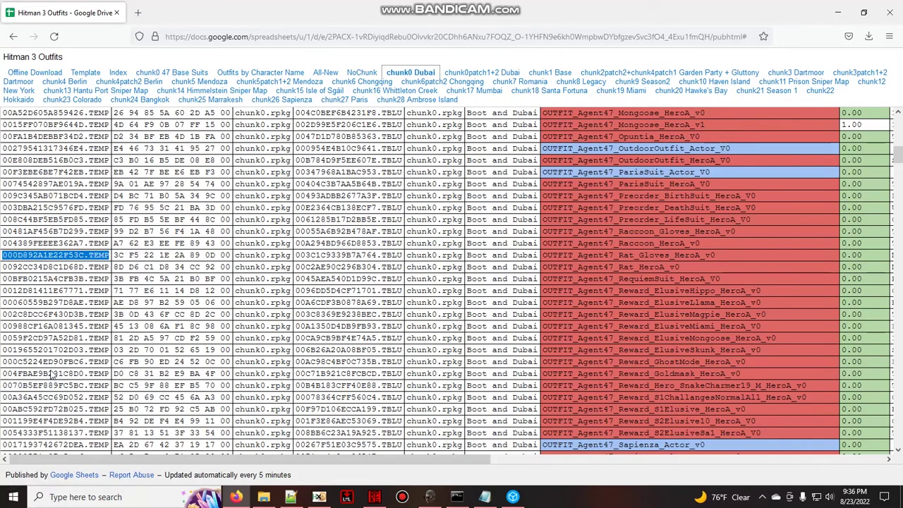
left_click(373, 498)
Step: Import D:\HITMAN3\Runtime\chunk0.rpkg through Import RPKG File
left_click(89, 50)
left_click(112, 65)
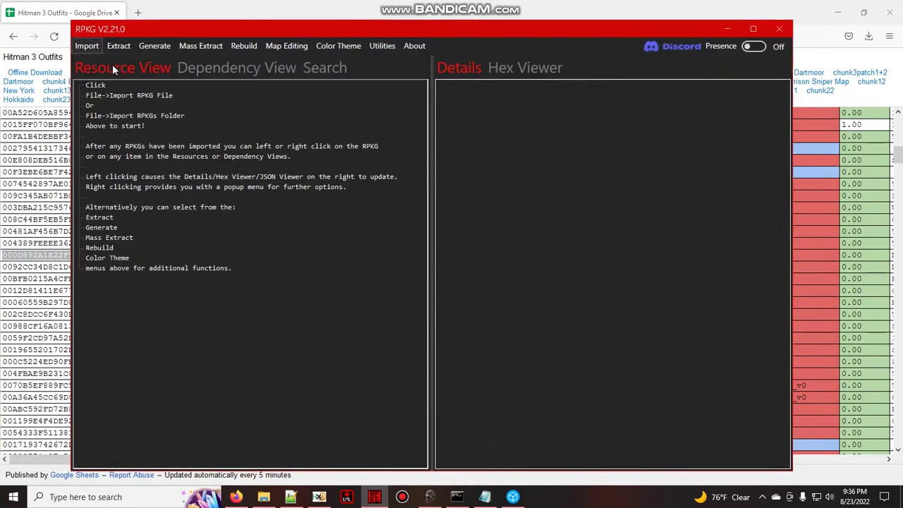
scroll(113, 191, "up", 5)
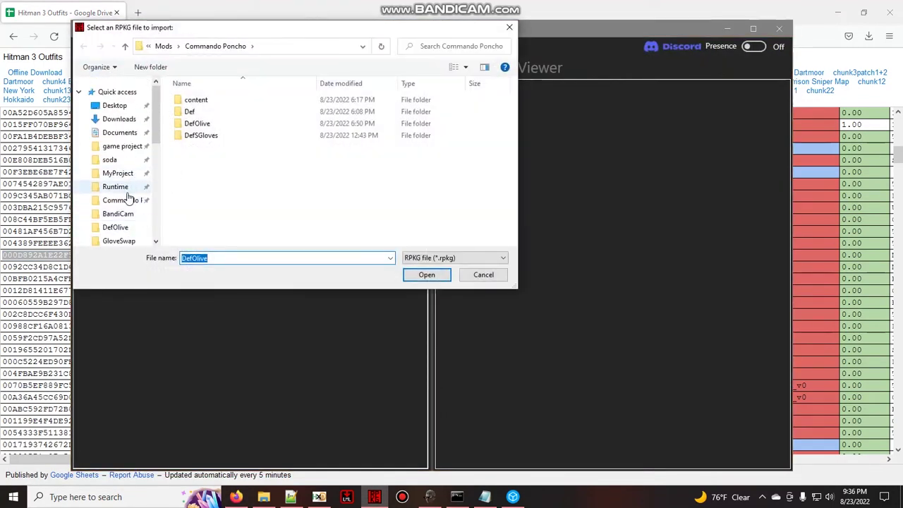
left_click(116, 187)
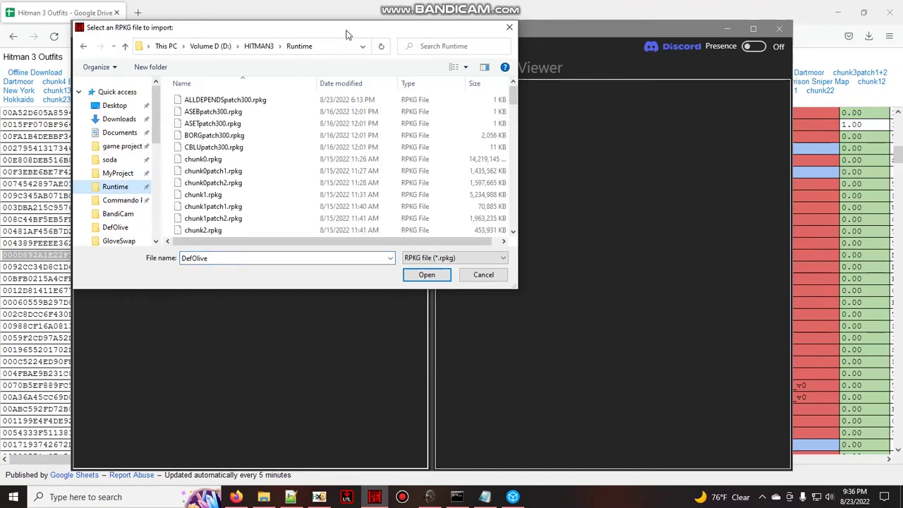
left_click_drag(350, 29, 628, 211)
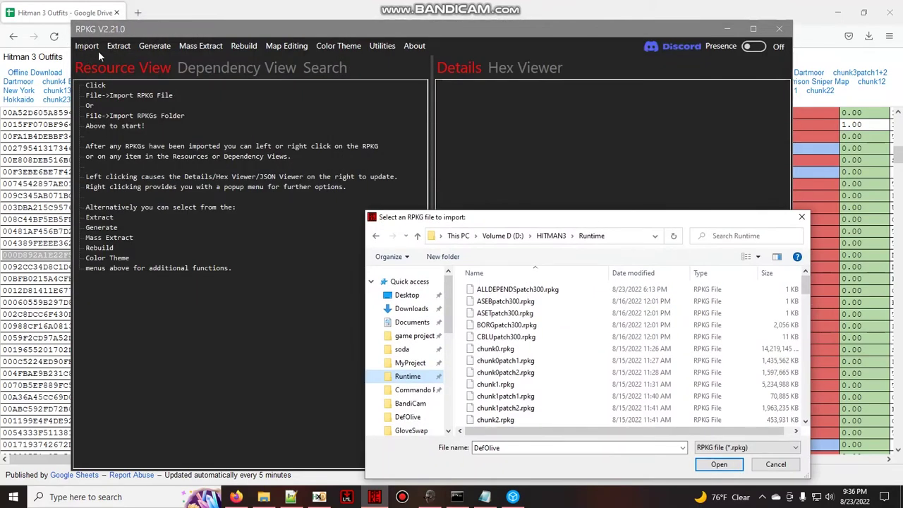
left_click_drag(558, 226, 404, 106)
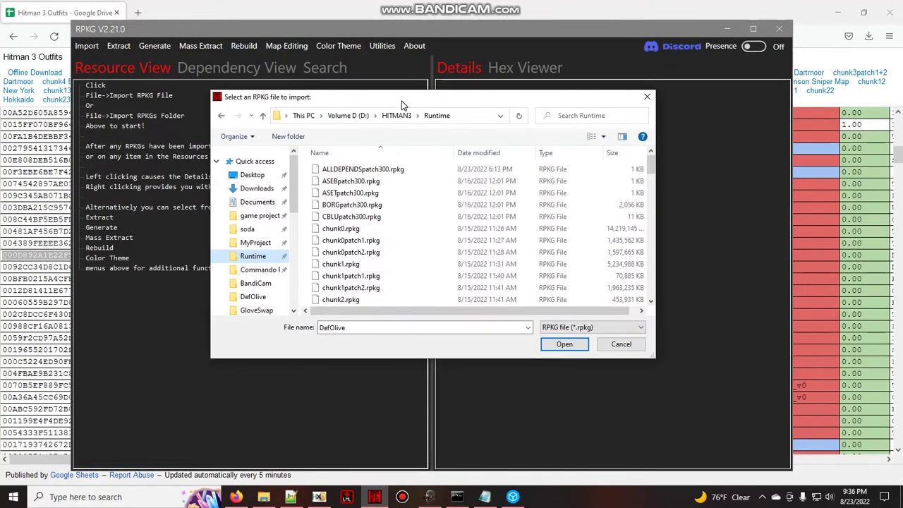
double_click(335, 230)
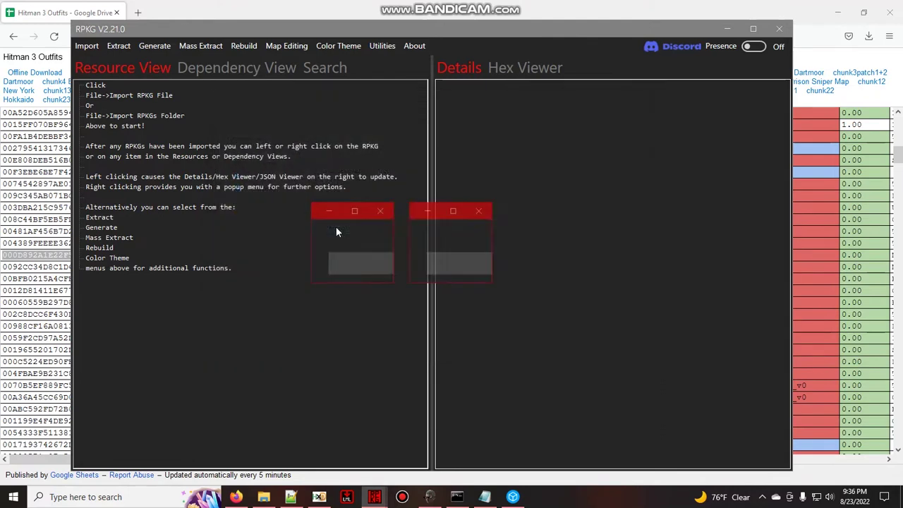
Step: Search the loaded RPKGs for 000D892A1E22F53C.TEMP and show its details and dependencies
left_click(323, 68)
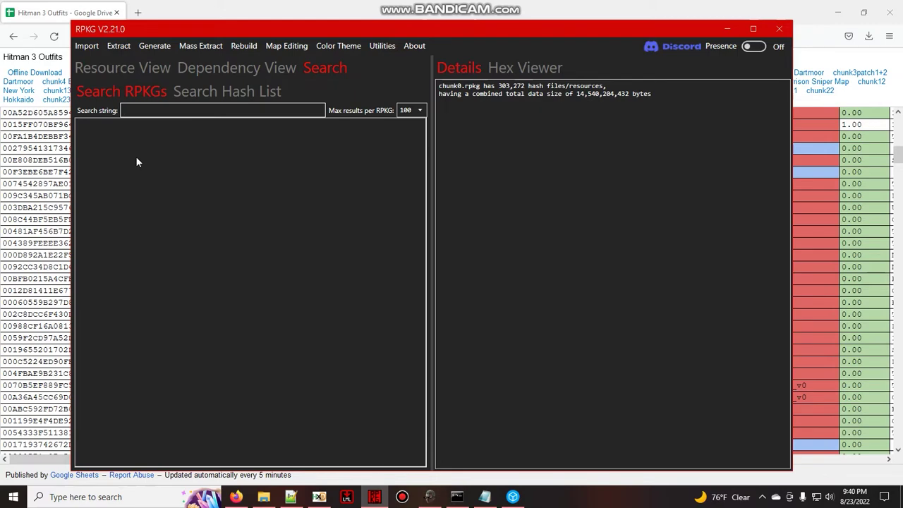
key("ctrl+v")
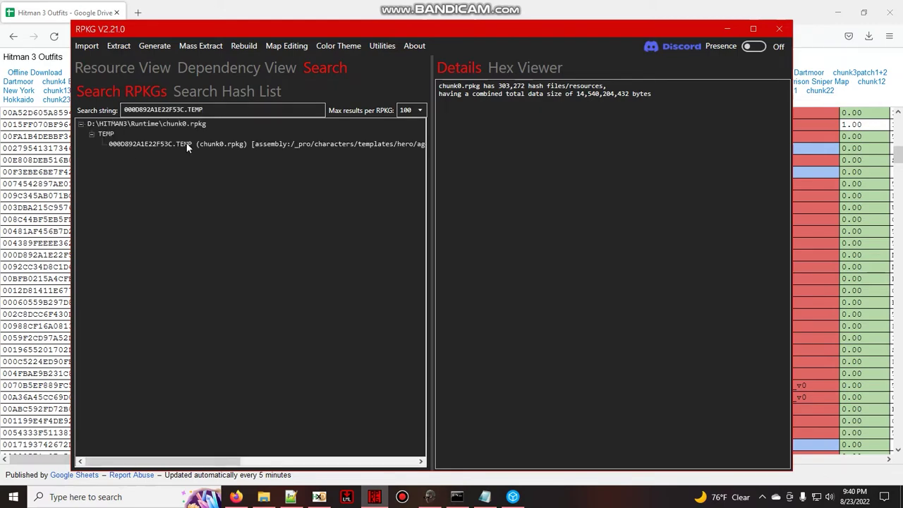
left_click(192, 144)
left_click_drag(227, 464, 240, 429)
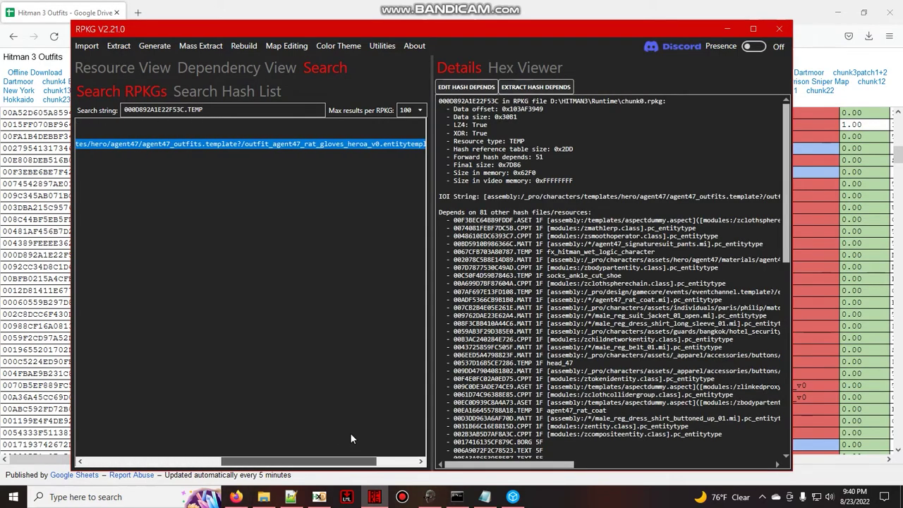
scroll(226, 418, "left", 3)
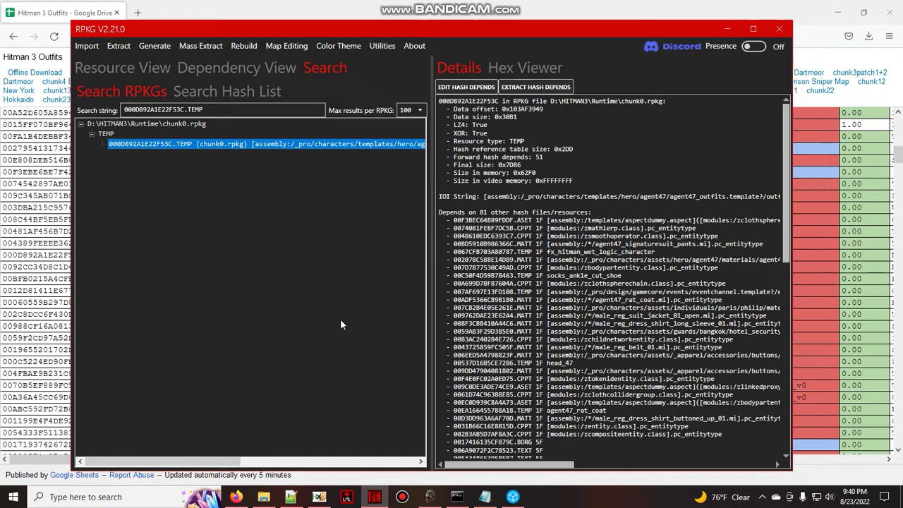
Step: Scroll through the dependency list, briefly marking the midnight_black_suit_shoes entry
scroll(470, 355, "down", 3)
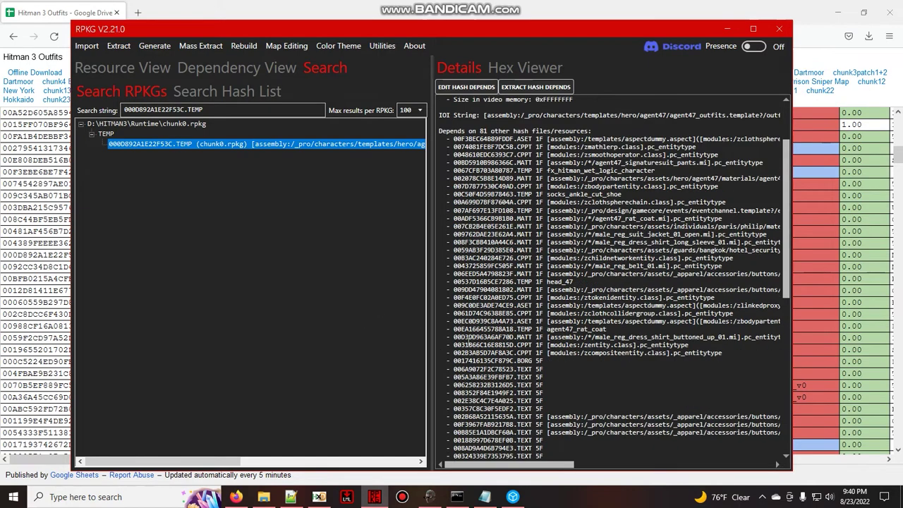
scroll(470, 355, "down", 3)
scroll(535, 282, "up", 3)
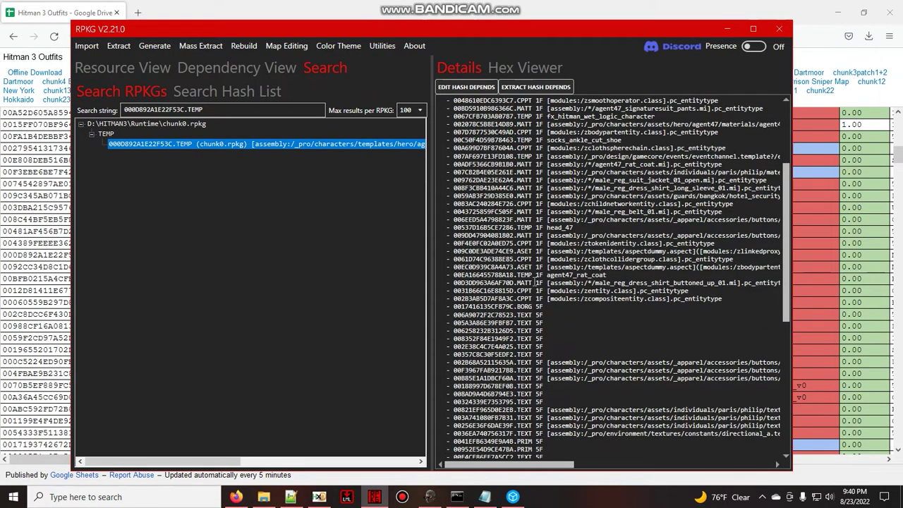
scroll(535, 282, "down", 4)
scroll(540, 285, "down", 8)
scroll(544, 287, "up", 3)
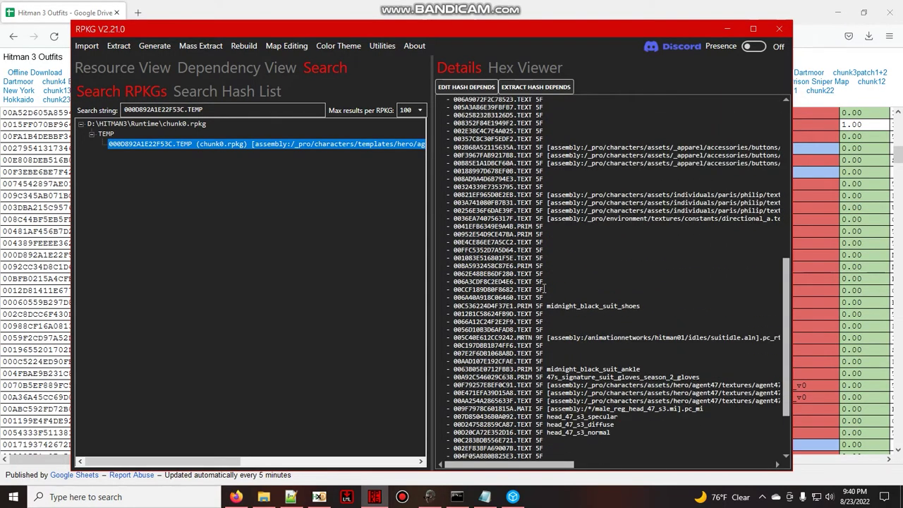
scroll(544, 289, "up", 6)
scroll(544, 289, "up", 7)
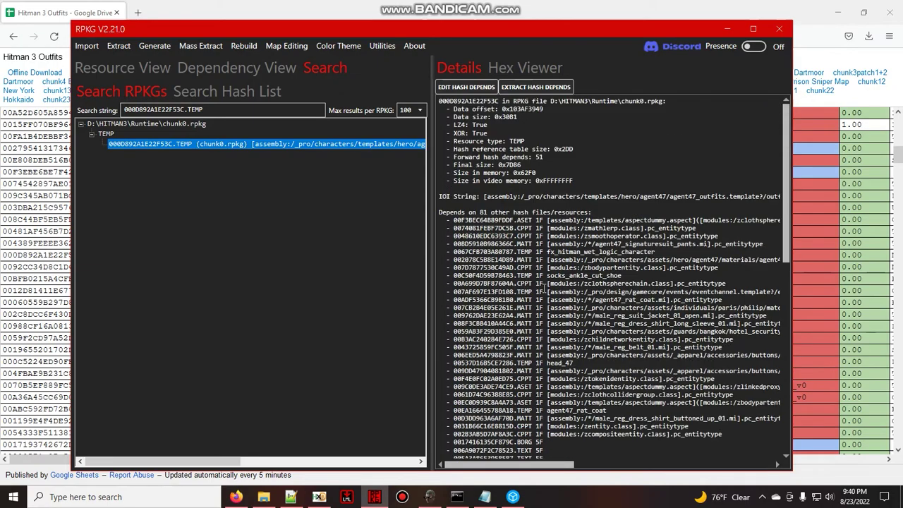
scroll(544, 289, "down", 5)
scroll(536, 288, "down", 5)
scroll(494, 285, "down", 2)
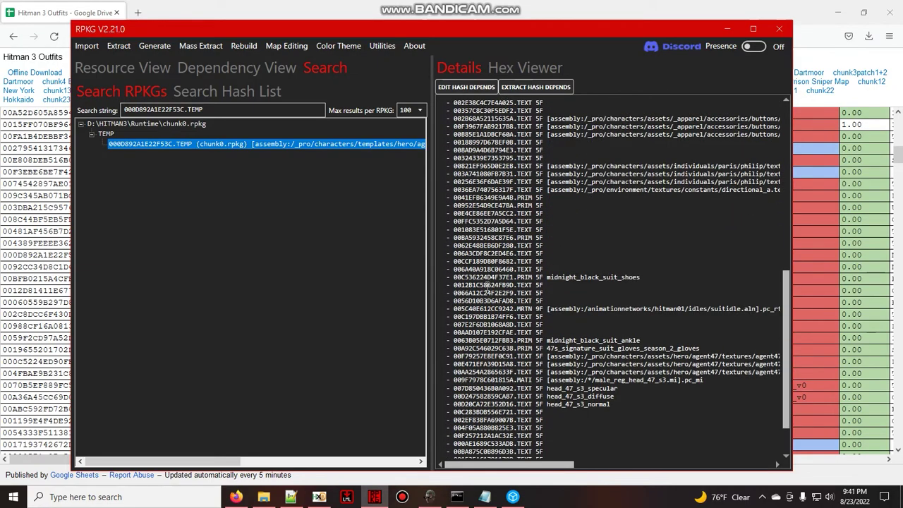
left_click_drag(449, 277, 590, 278)
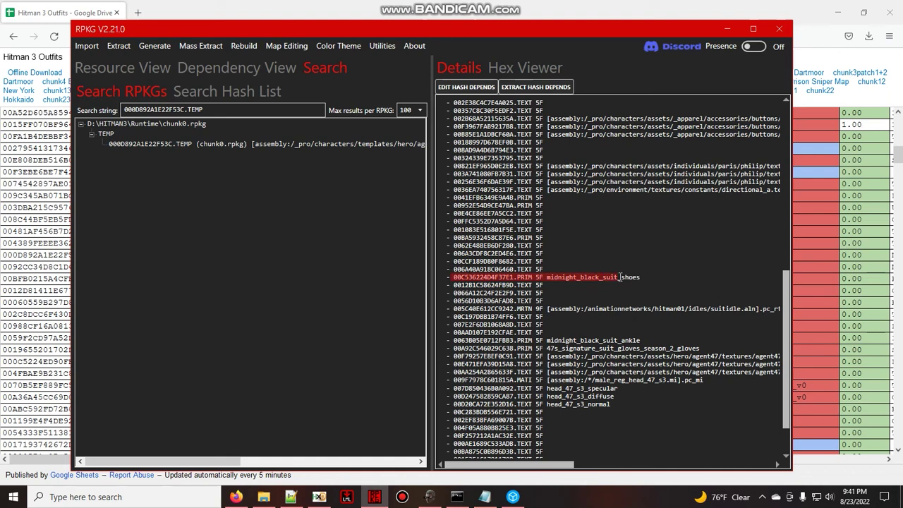
left_click(657, 279)
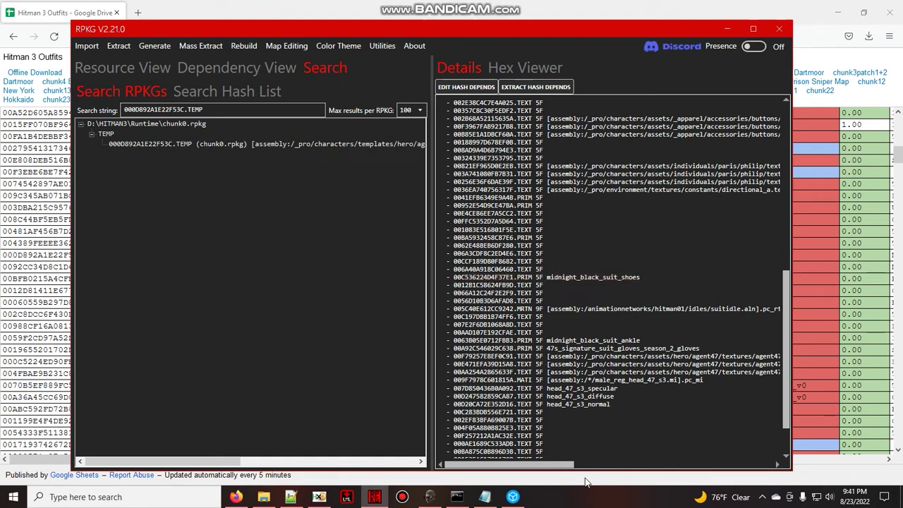
Step: Scroll further until the 47s_signature_suit_gloves_season_2_gloves PRIM dependency appears
scroll(494, 423, "right", 10)
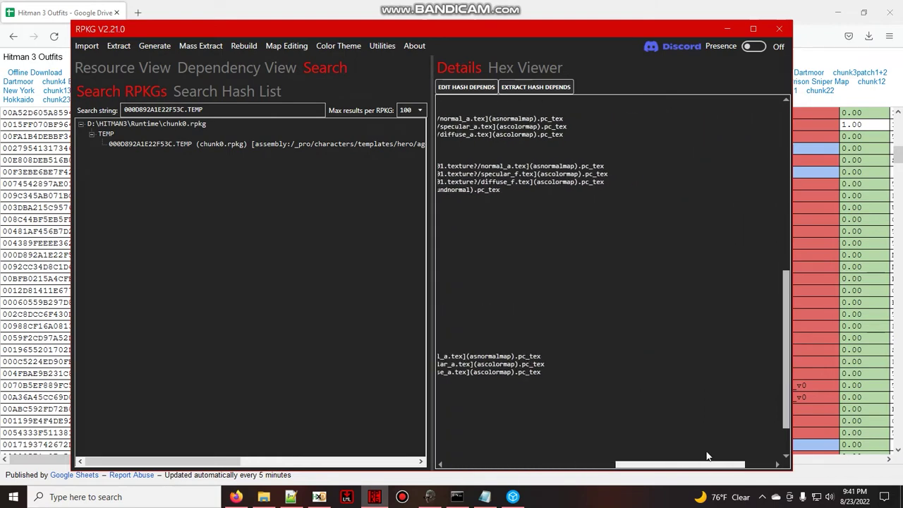
scroll(480, 438, "left", 5)
scroll(456, 452, "left", 5)
scroll(586, 265, "up", 5)
scroll(586, 264, "up", 5)
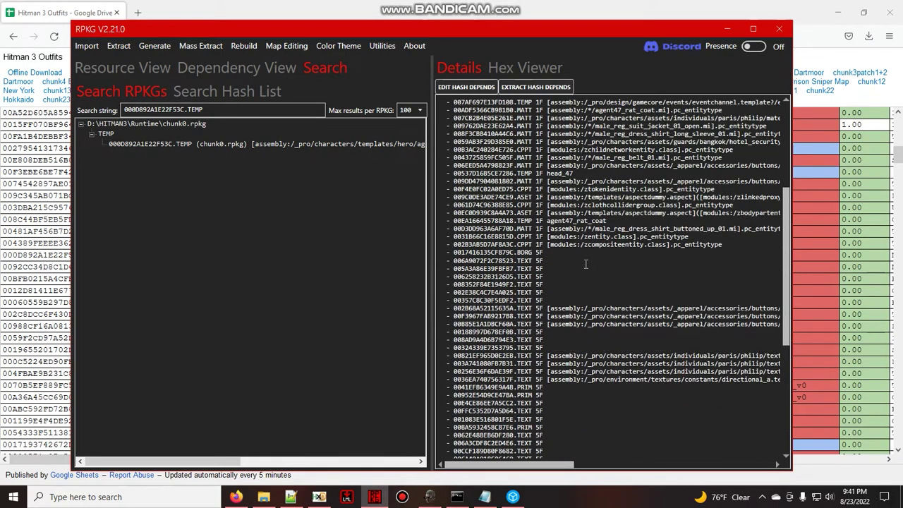
scroll(586, 265, "up", 5)
scroll(585, 265, "up", 5)
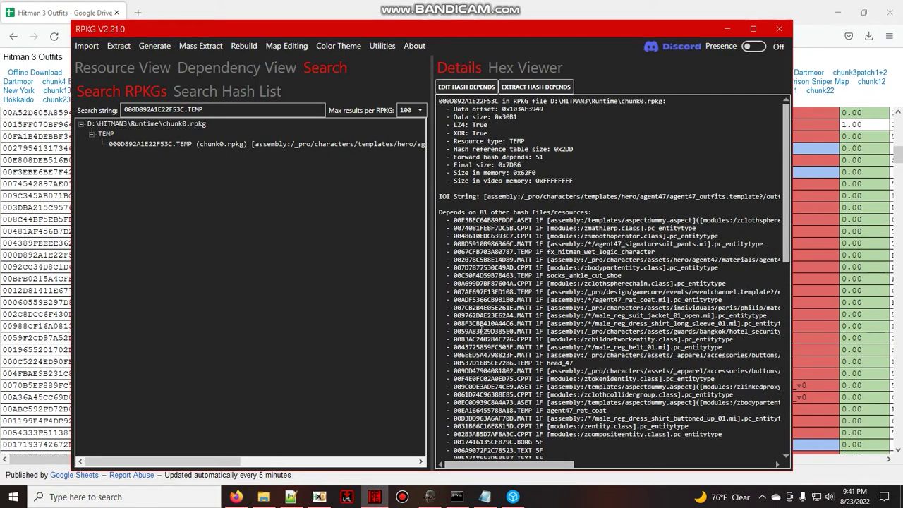
scroll(517, 316, "down", 4)
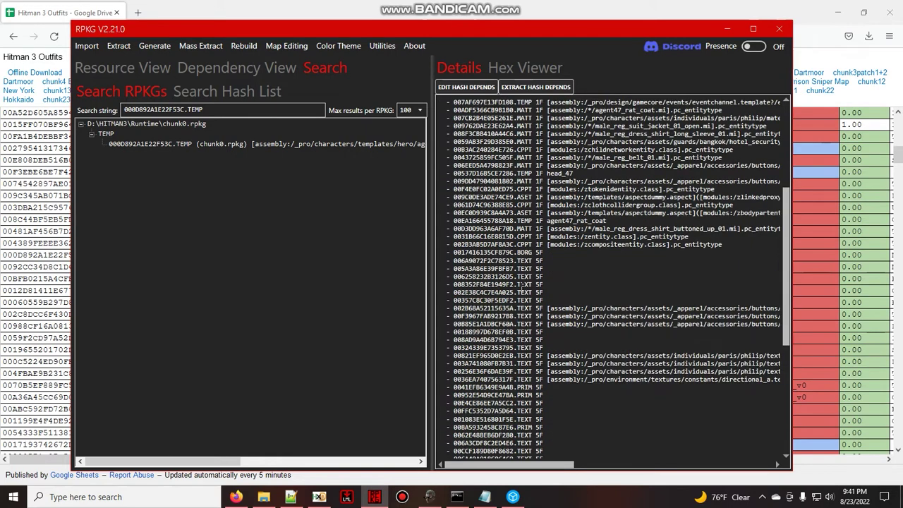
scroll(517, 318, "down", 5)
scroll(517, 321, "down", 4)
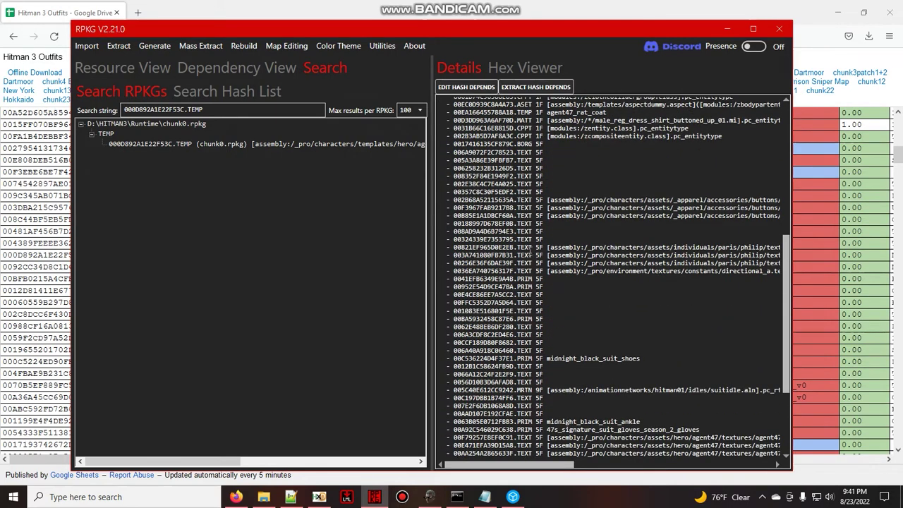
scroll(534, 293, "down", 5)
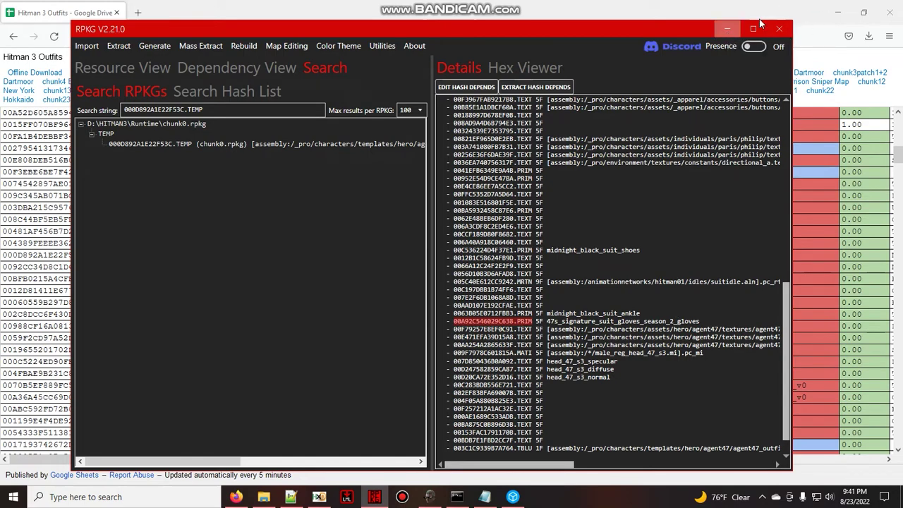
Step: Create a new text document on the desktop and open it in Notepad
left_click(838, 12)
left_click(838, 7)
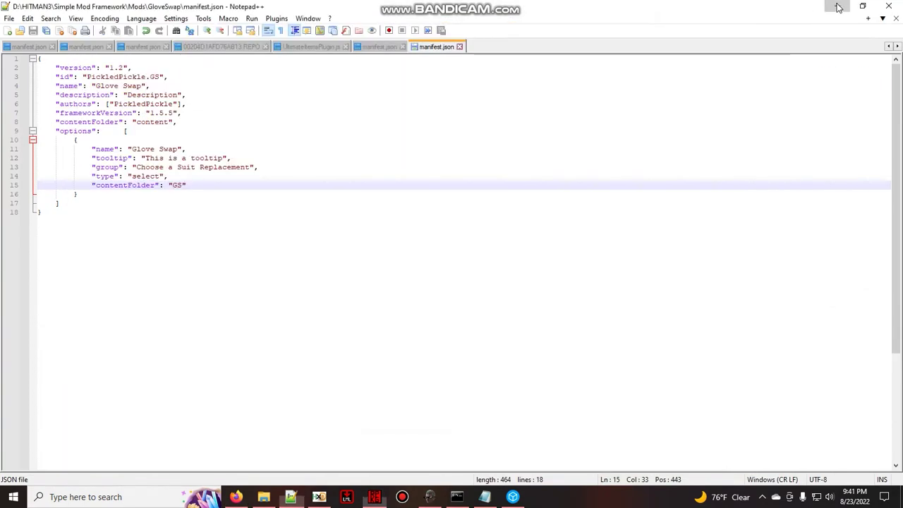
left_click_drag(690, 26, 451, 44)
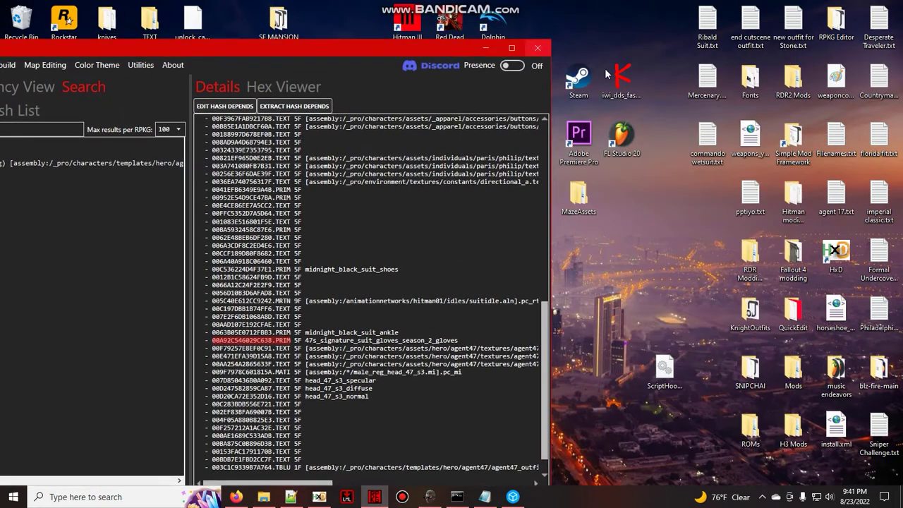
right_click(659, 247)
mouse_move(717, 391)
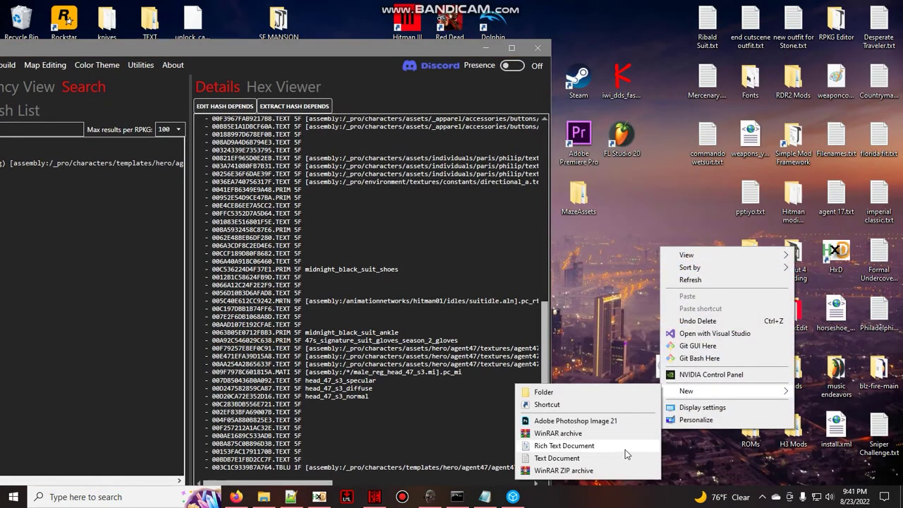
left_click(619, 457)
double_click(677, 259)
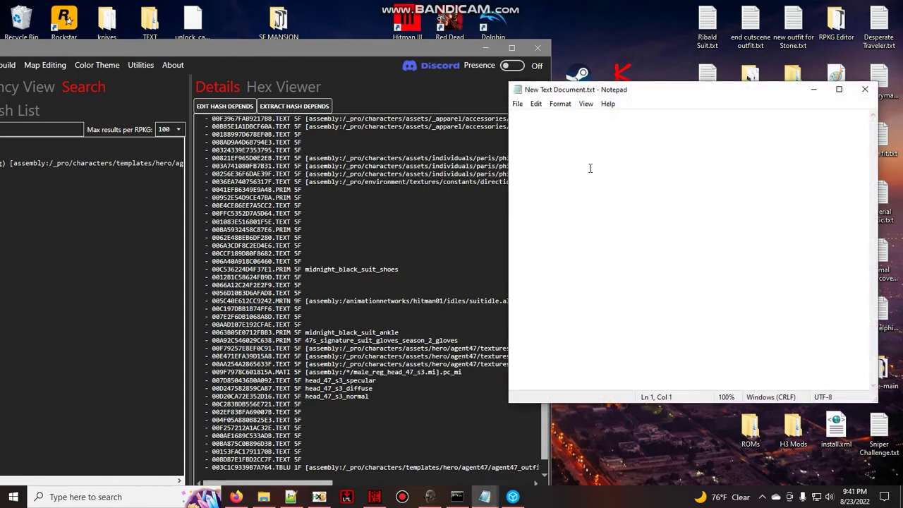
Step: Enter 000D892A1E22F53C.TEMP and 47s_signature_suit_gloves_season_2_gloves in the note and save it
type("000D892A1E22F53C.TEMP")
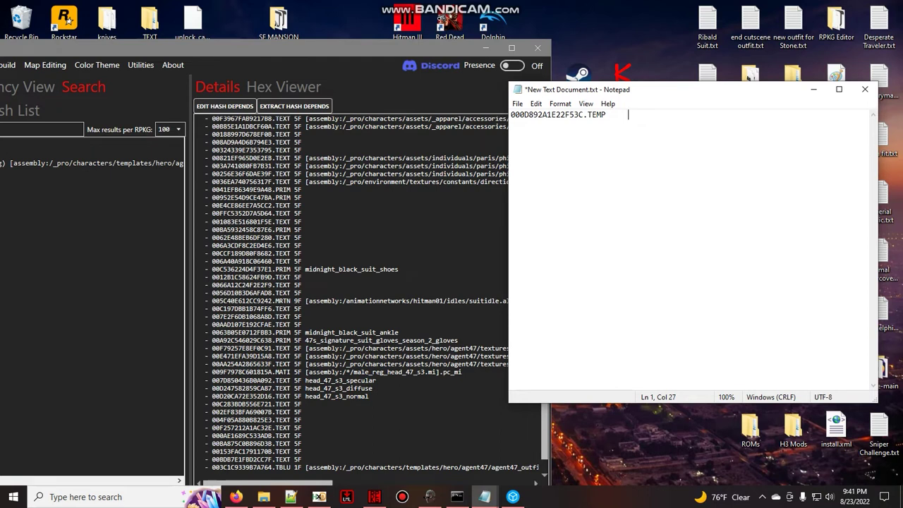
left_click(341, 313)
left_click_drag(305, 341, 454, 335)
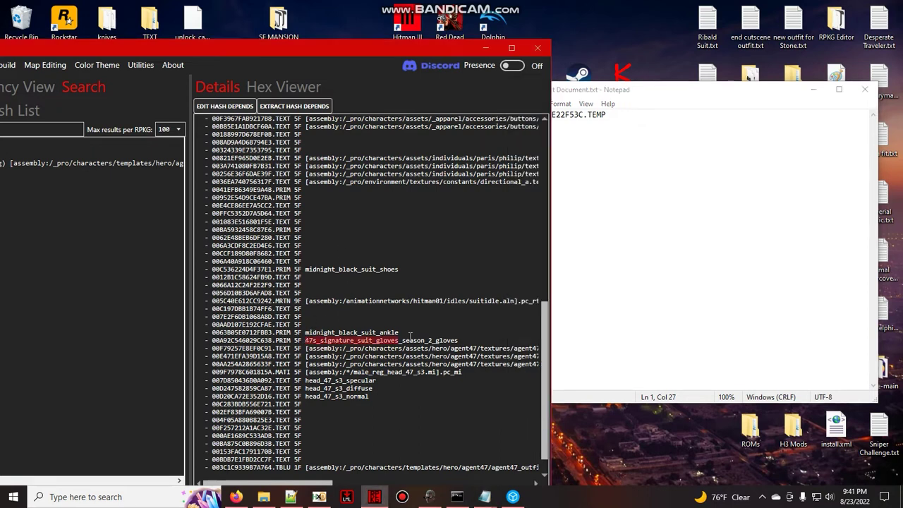
double_click(457, 340)
key("ctrl+c")
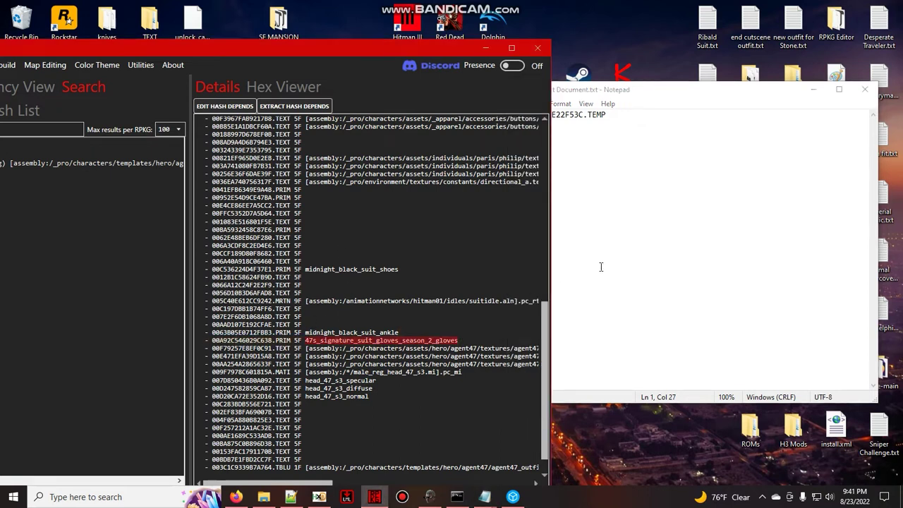
left_click(681, 97)
key("ctrl+v")
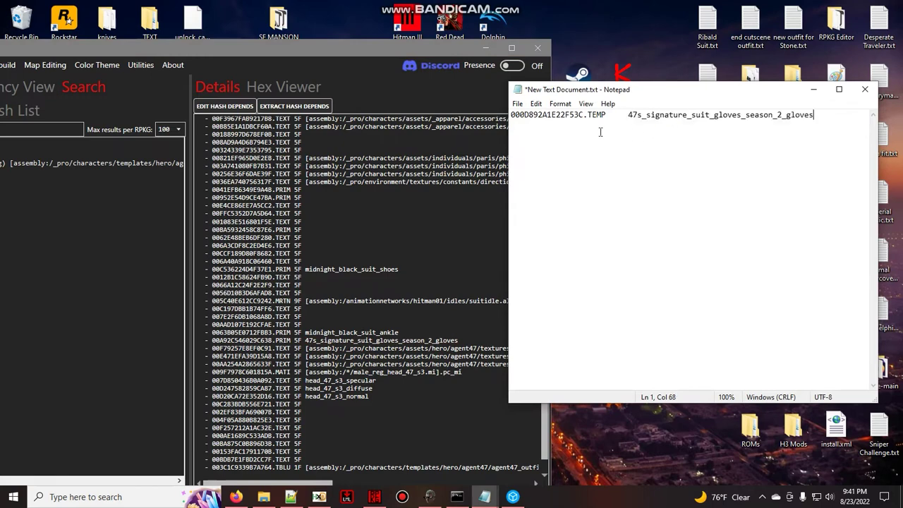
left_click(517, 103)
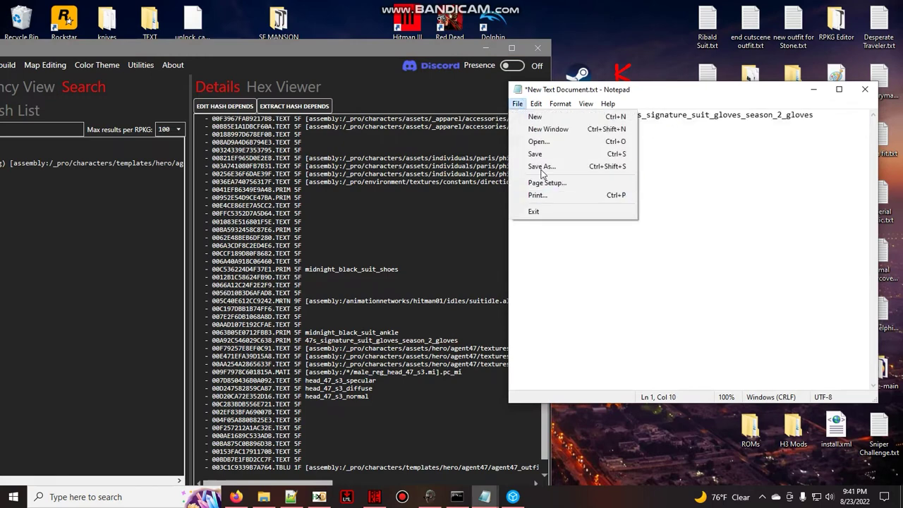
left_click(534, 153)
mouse_move(485, 497)
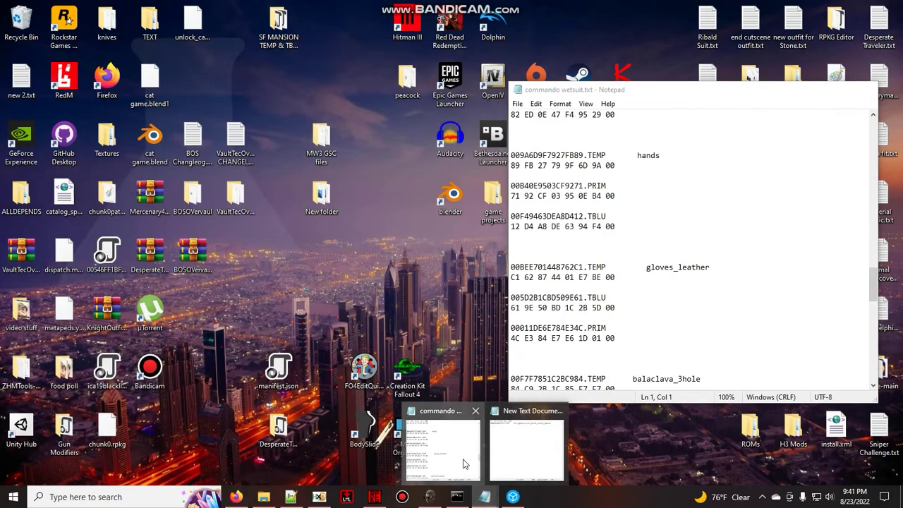
Step: Copy the hands TEMP, PRIM and TBLU hash block from the commando wetsuit notes into the new note
left_click(464, 463)
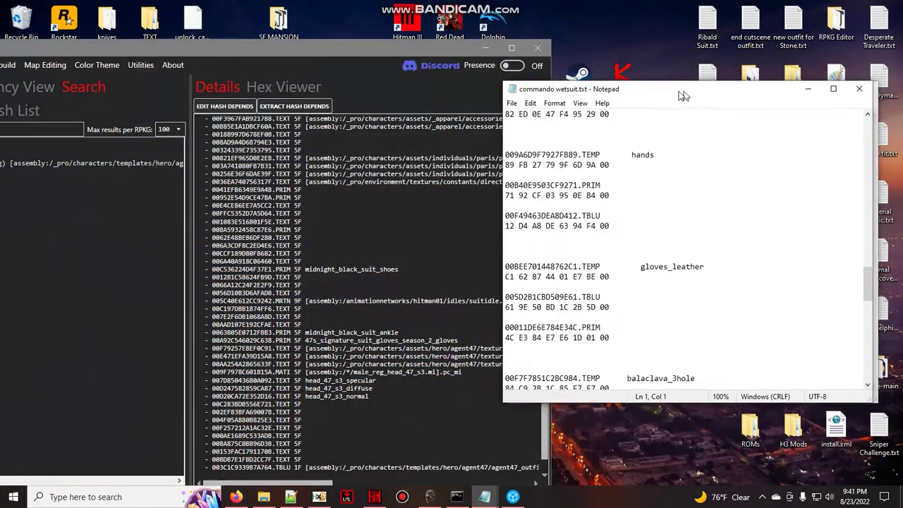
mouse_move(690, 89)
left_mouse_down()
mouse_move(228, 75)
mouse_move(305, 93)
mouse_move(283, 87)
left_mouse_up()
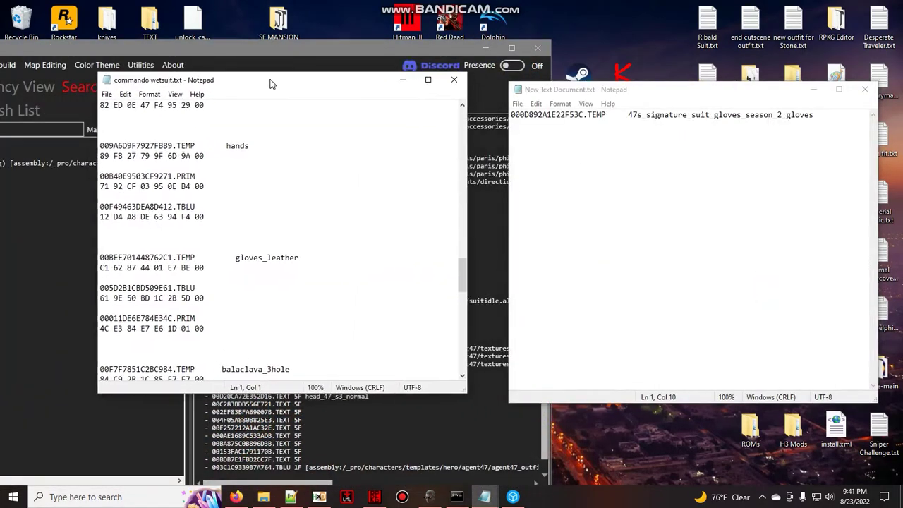
left_click(204, 149)
left_click_drag(204, 155, 100, 155)
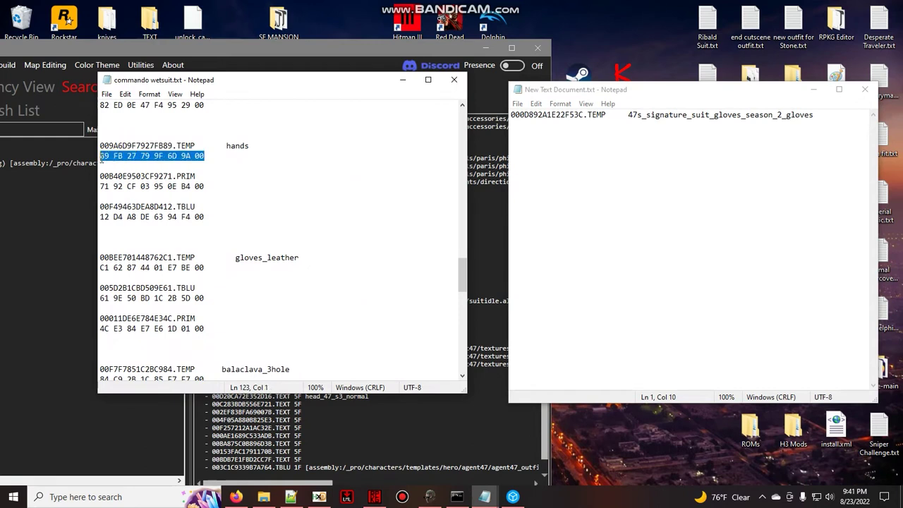
left_click(198, 167)
left_click_drag(262, 232, 111, 145)
right_click(129, 149)
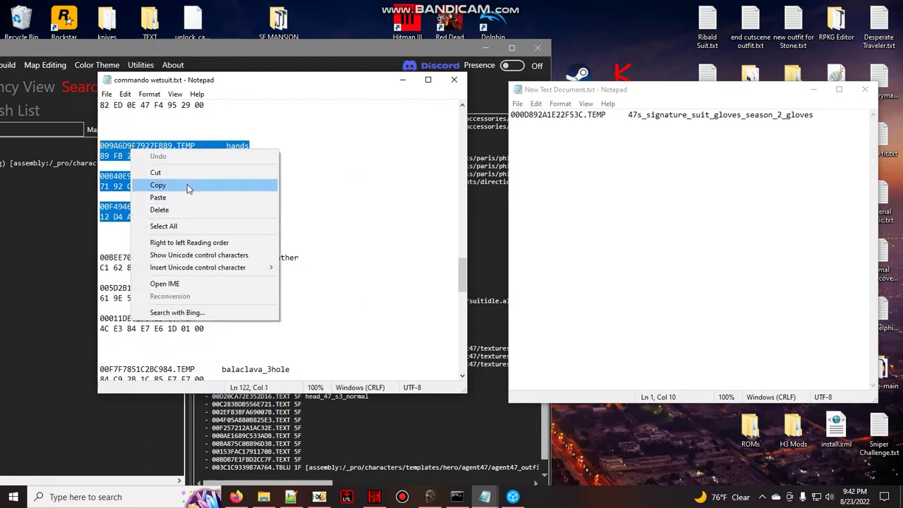
left_click(186, 186)
left_click(618, 232)
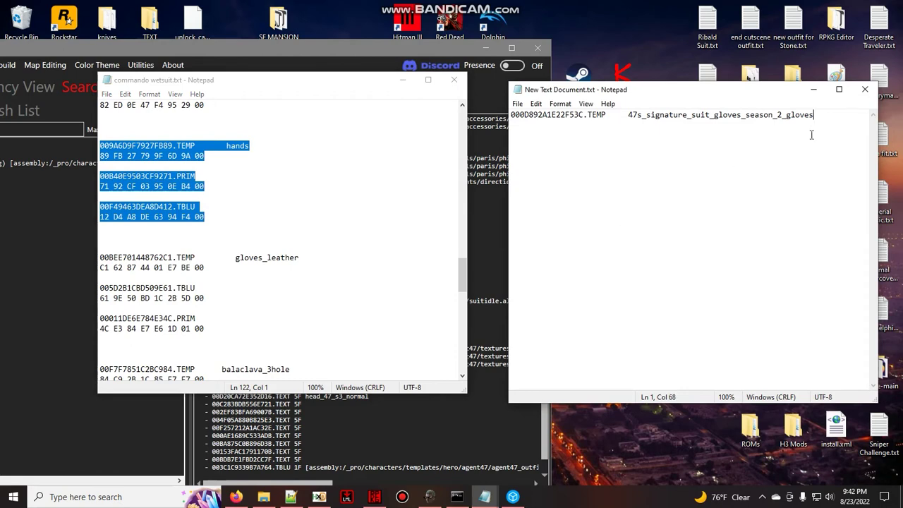
key("Return")
key("ctrl+v")
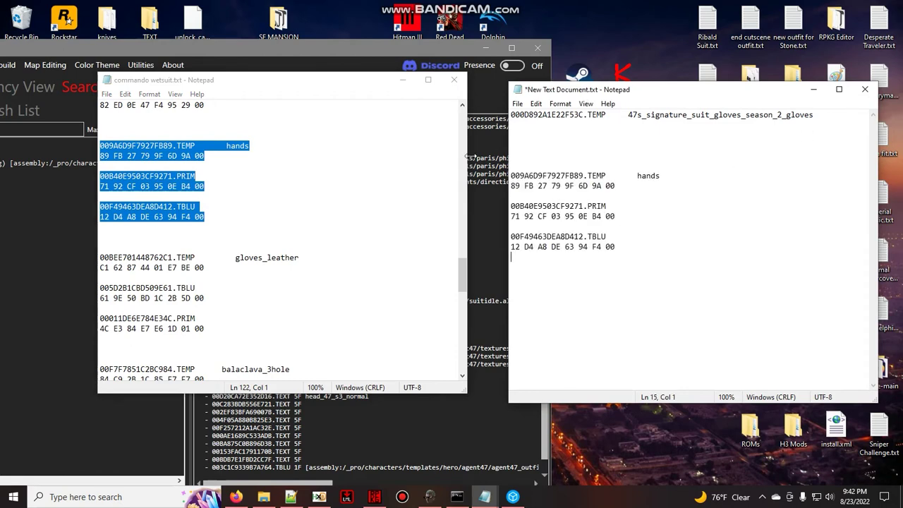
Step: Copy the gloves PRIM hash 00A92C546029C638 from the RPKG Details pane
left_click(579, 114)
left_click(484, 266)
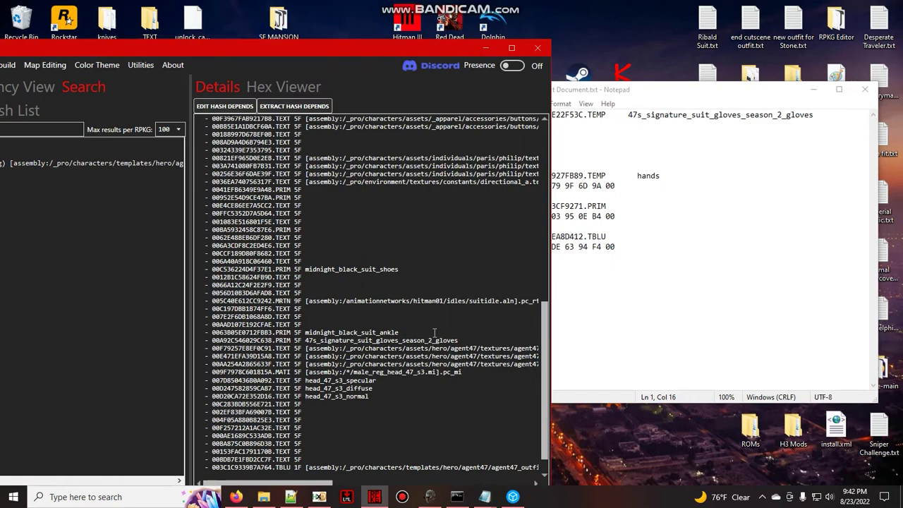
left_click(697, 140)
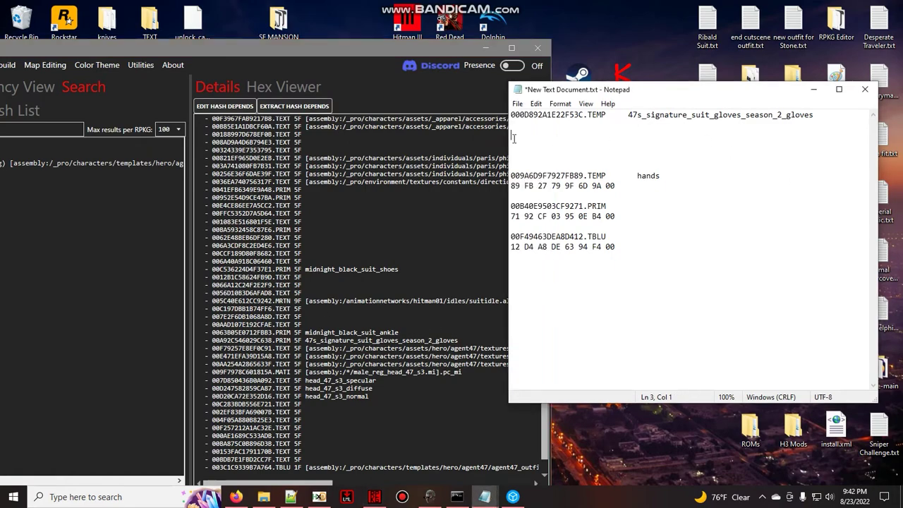
double_click(528, 114)
key("ctrl+c")
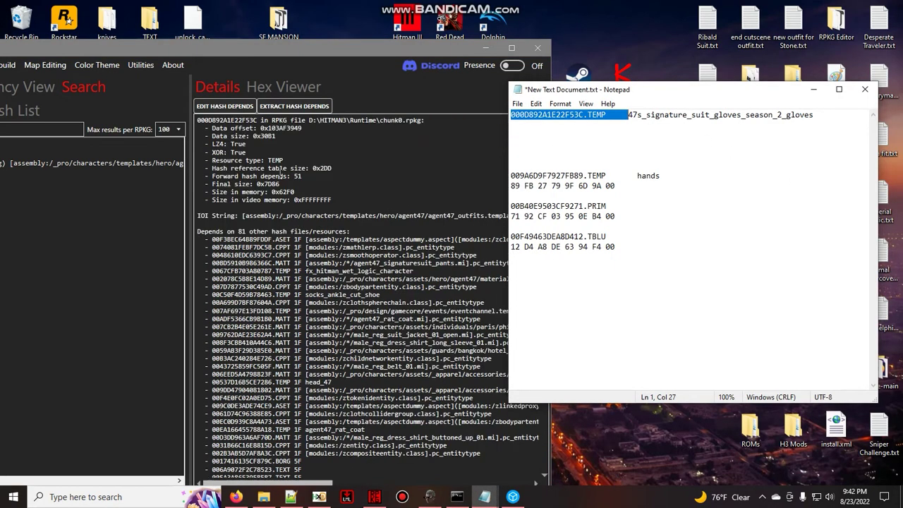
scroll(339, 212, "down", 10)
scroll(277, 273, "down", 6)
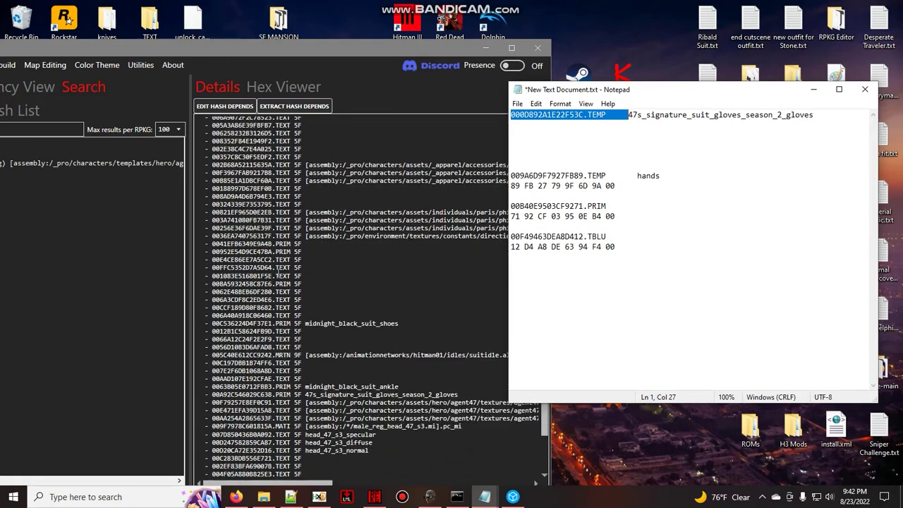
scroll(305, 400, "down", 1)
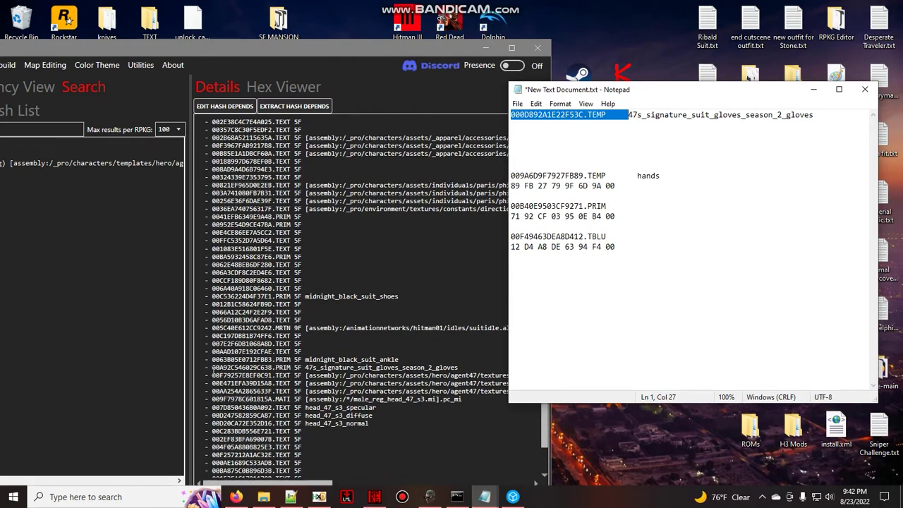
left_click_drag(213, 368, 271, 368)
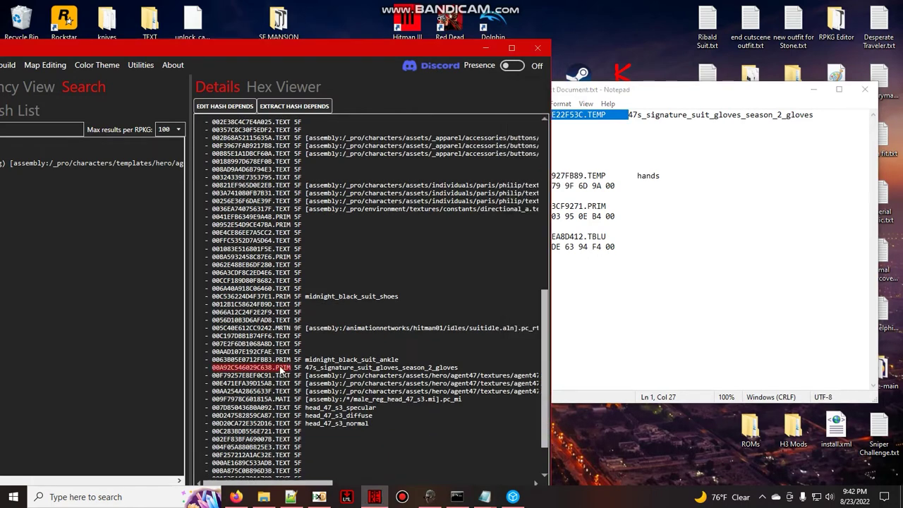
right_click(282, 369)
left_click(311, 376)
Step: Replace the note's first-line template hash with 00A92C546029C638.PRIM and save the note
left_click(615, 117)
left_click_drag(615, 117, 525, 128)
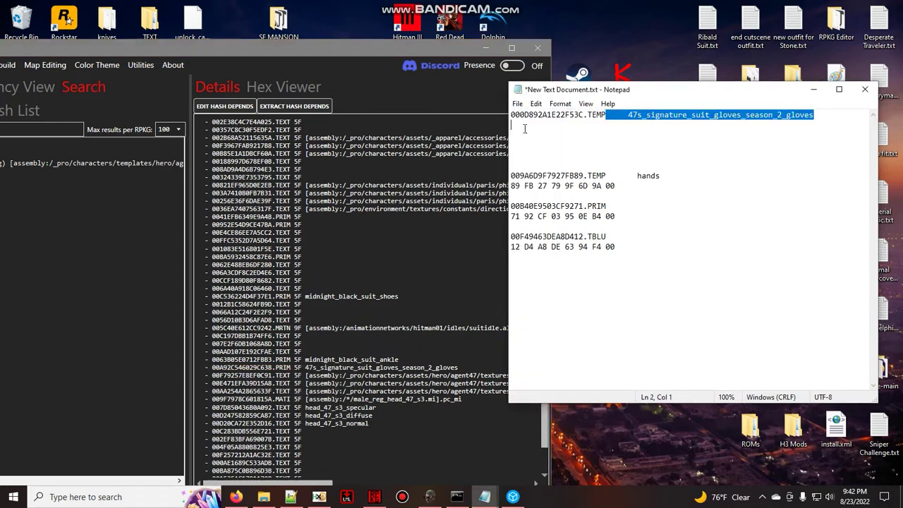
left_click_drag(605, 117, 469, 110)
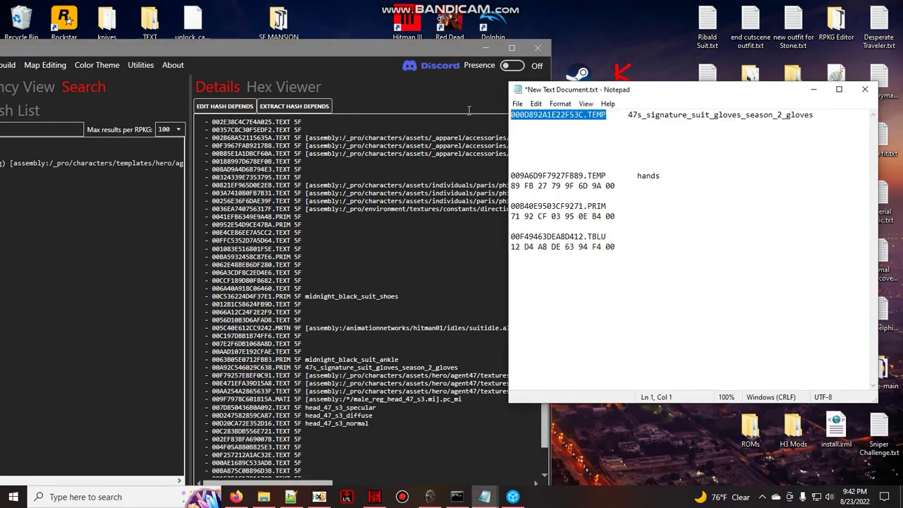
key("ctrl+v")
left_click(517, 104)
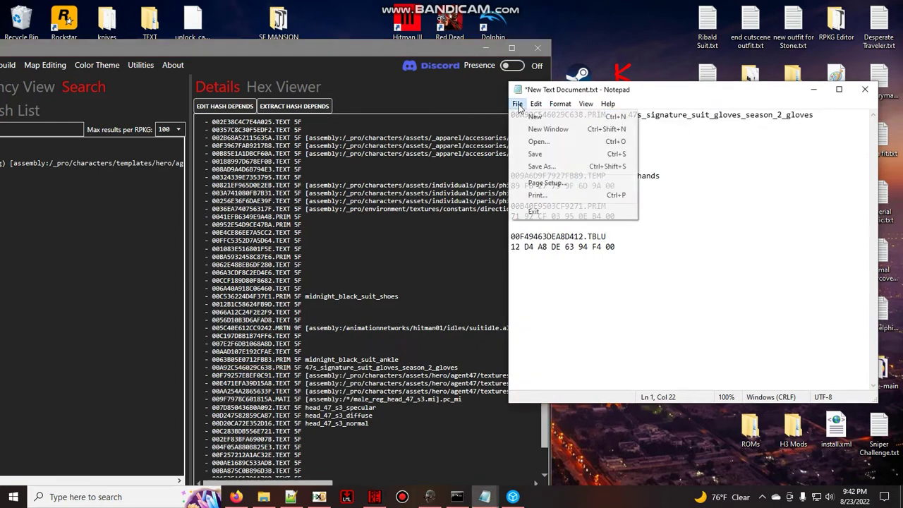
left_click(550, 152)
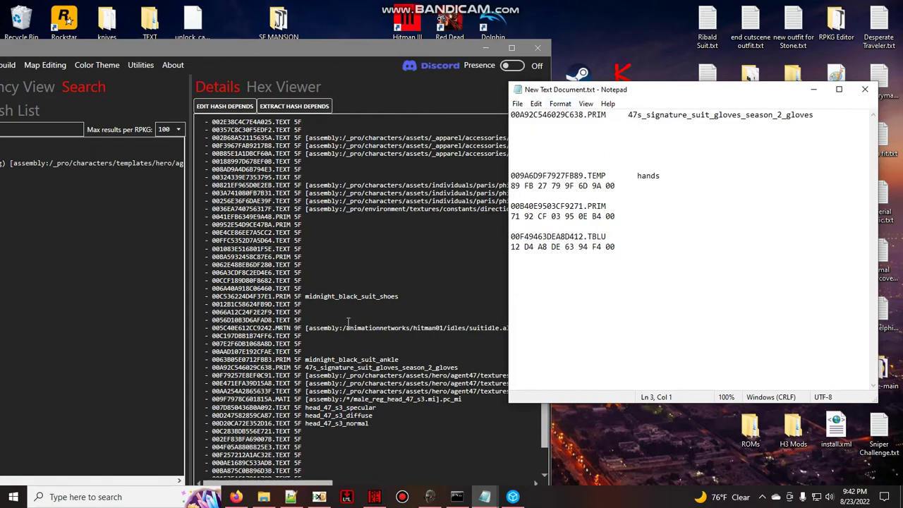
scroll(358, 357, "up", 3)
scroll(358, 356, "up", 10)
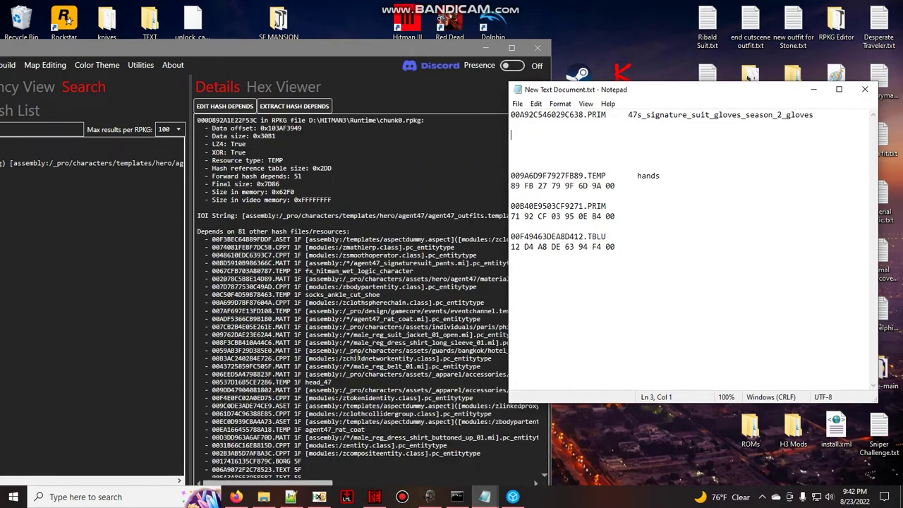
scroll(322, 394, "down", 7)
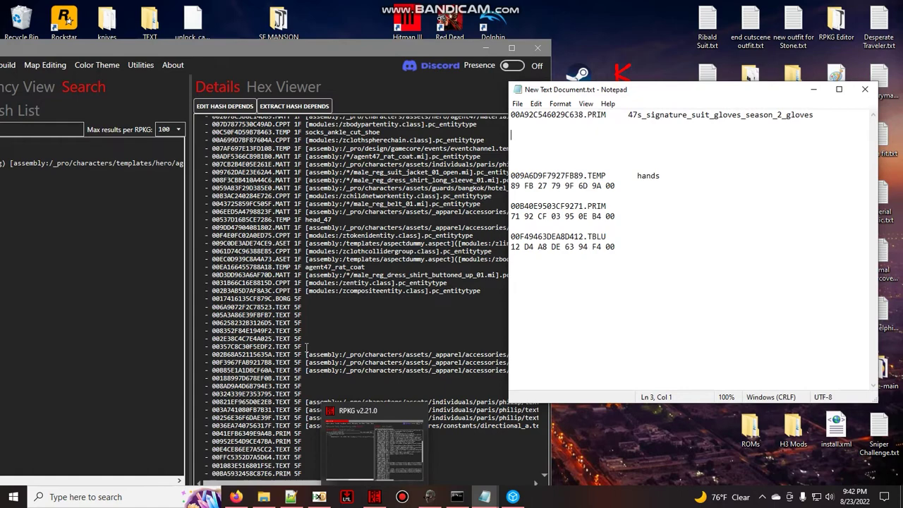
mouse_move(263, 497)
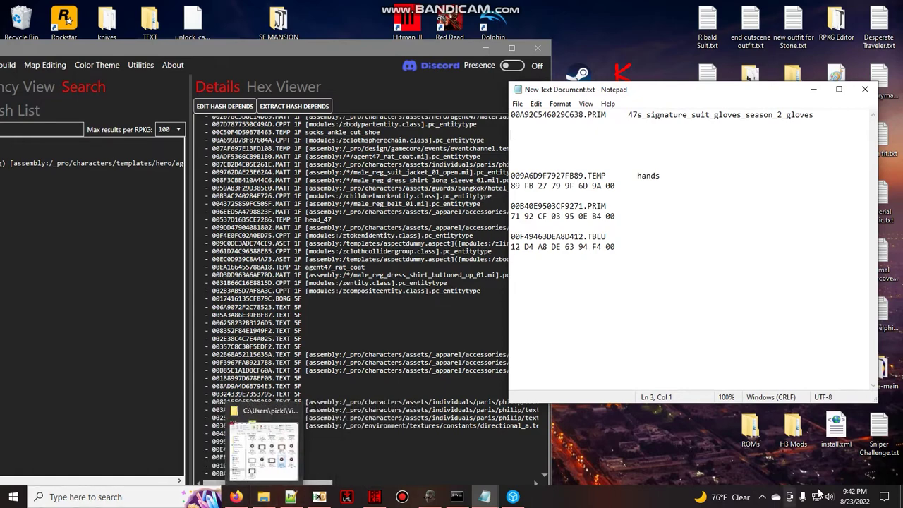
Step: Browse to D:\HITMAN3\Simple Mod Framework\Mods\GloveSwap and confirm the GS subfolder is empty
double_click(792, 432)
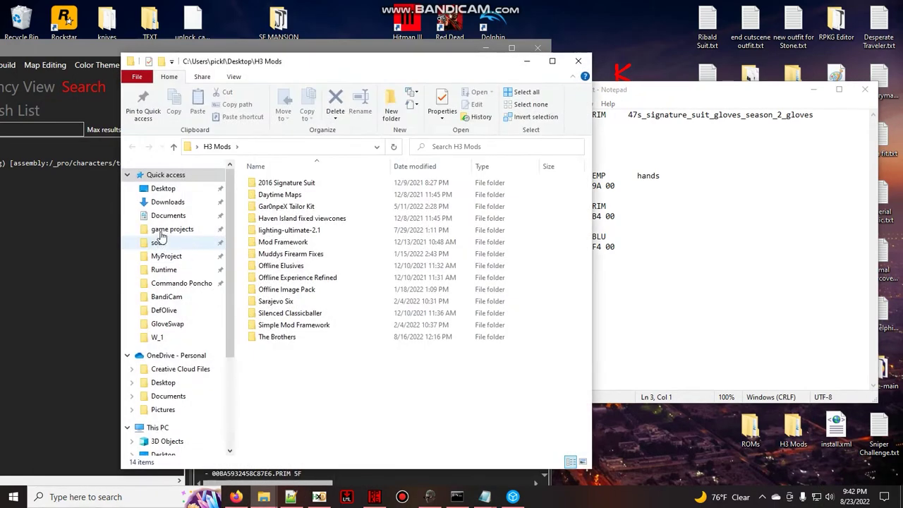
left_click(173, 272)
left_click_drag(374, 65, 300, 42)
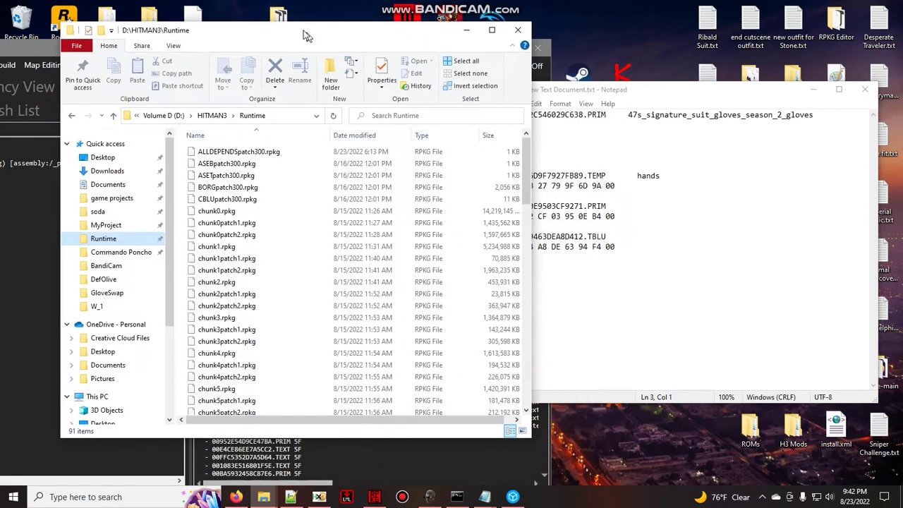
left_click(196, 123)
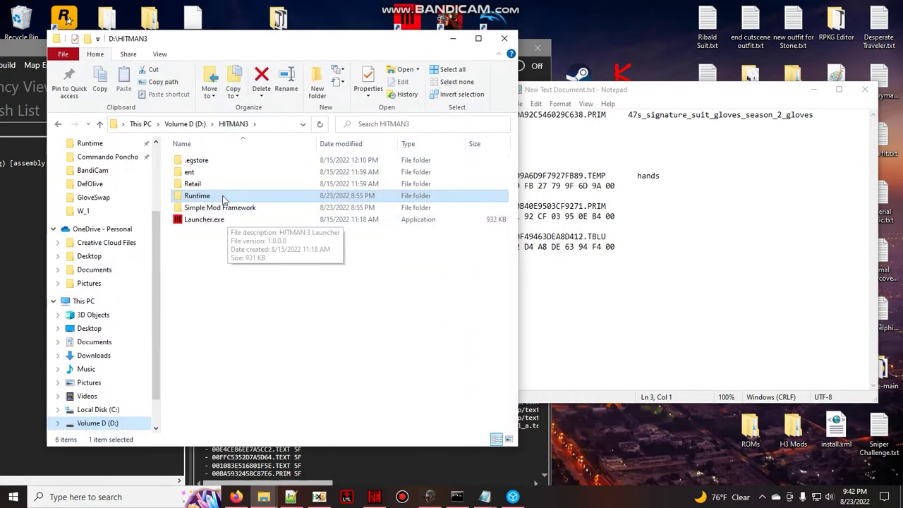
left_click(185, 124)
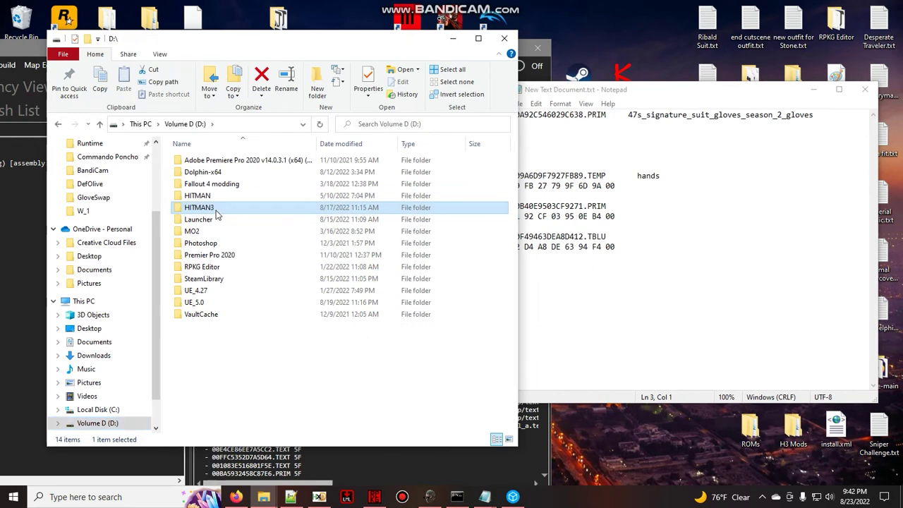
double_click(212, 207)
double_click(217, 208)
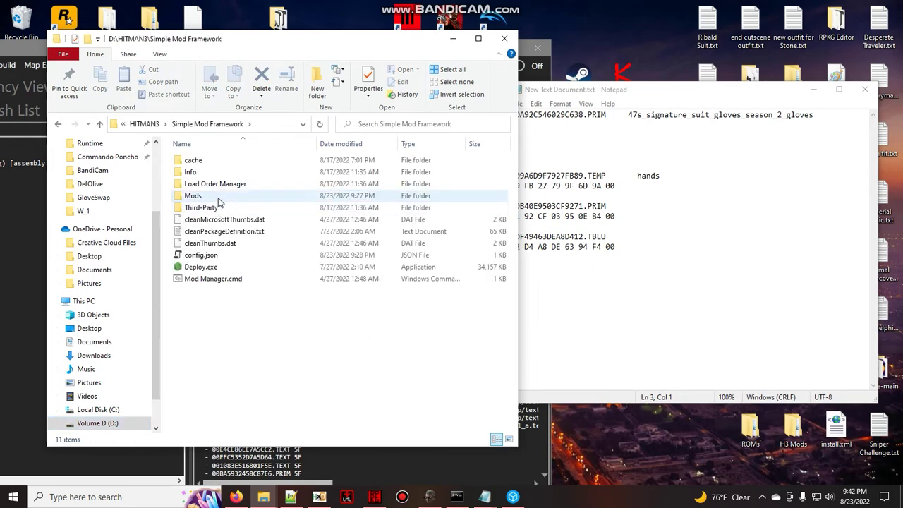
double_click(216, 199)
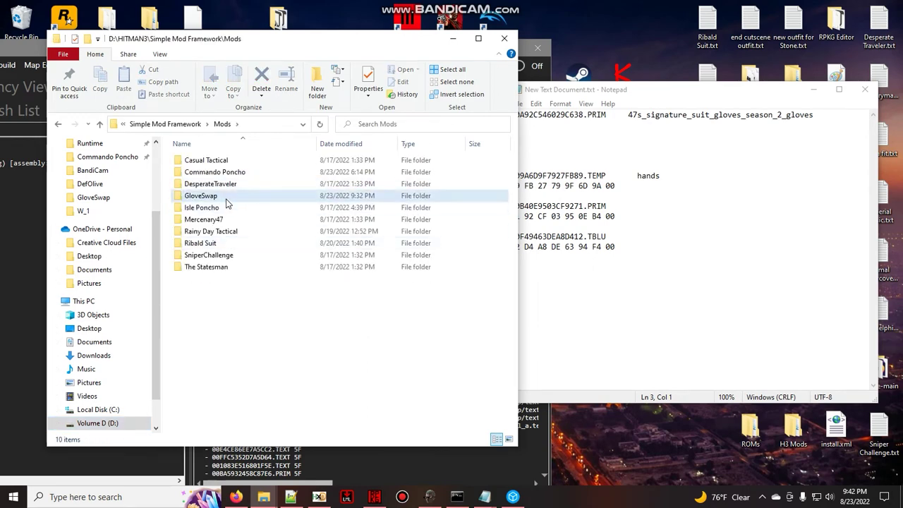
double_click(227, 197)
left_click(676, 256)
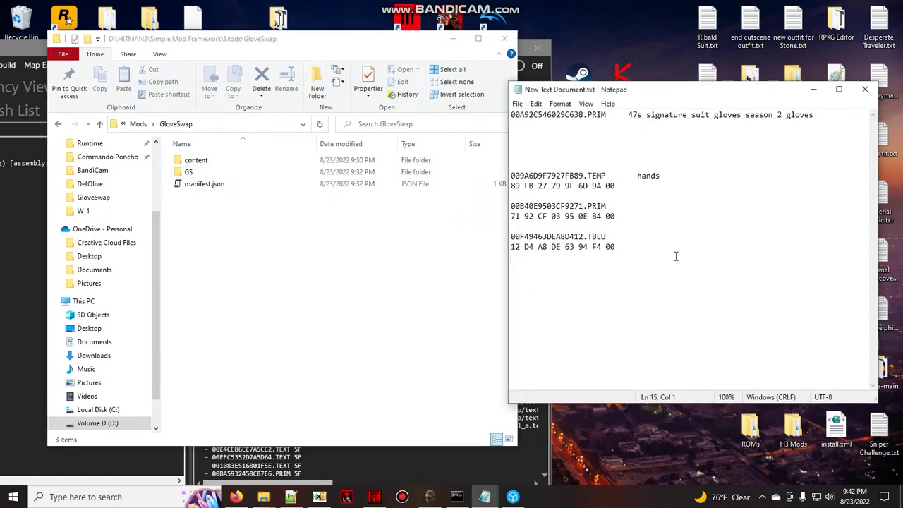
double_click(250, 174)
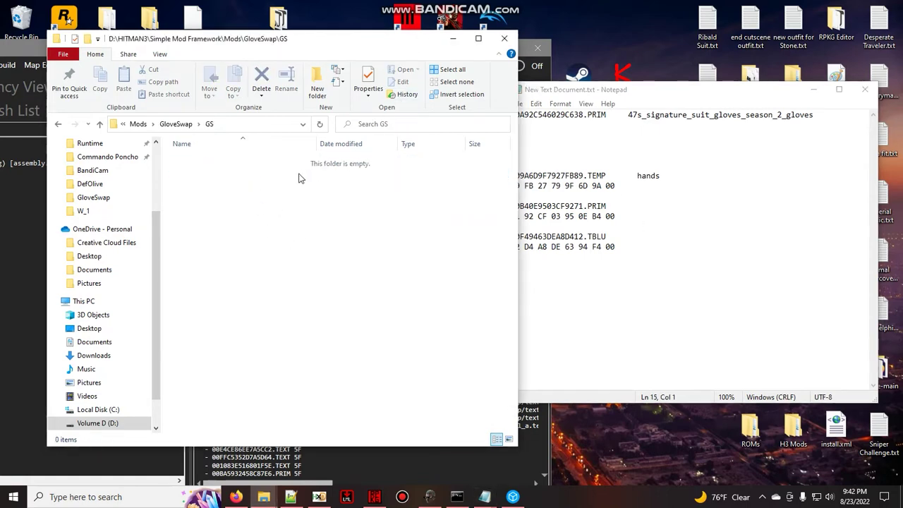
left_click(175, 124)
Step: Copy the gloves PRIM hash 00A92C546029C638 from the hash notes
left_click(454, 38)
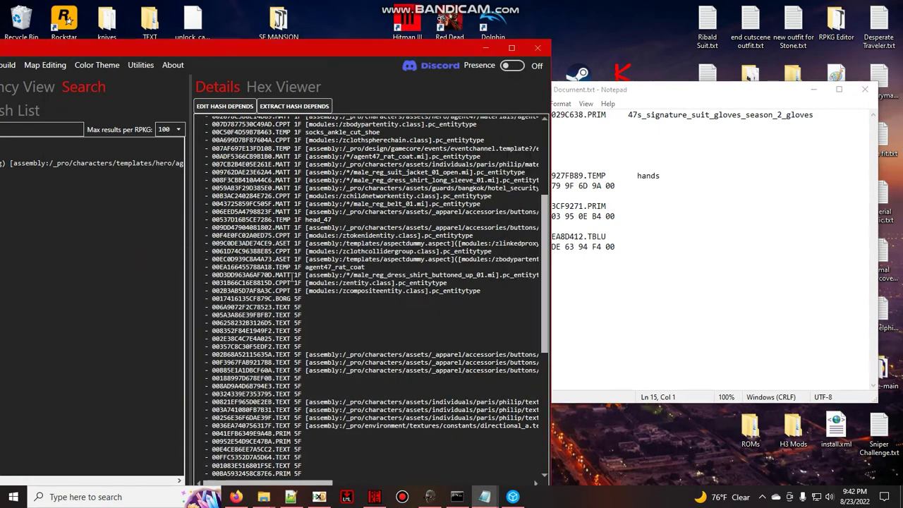
left_click_drag(322, 49, 476, 47)
left_click(839, 167)
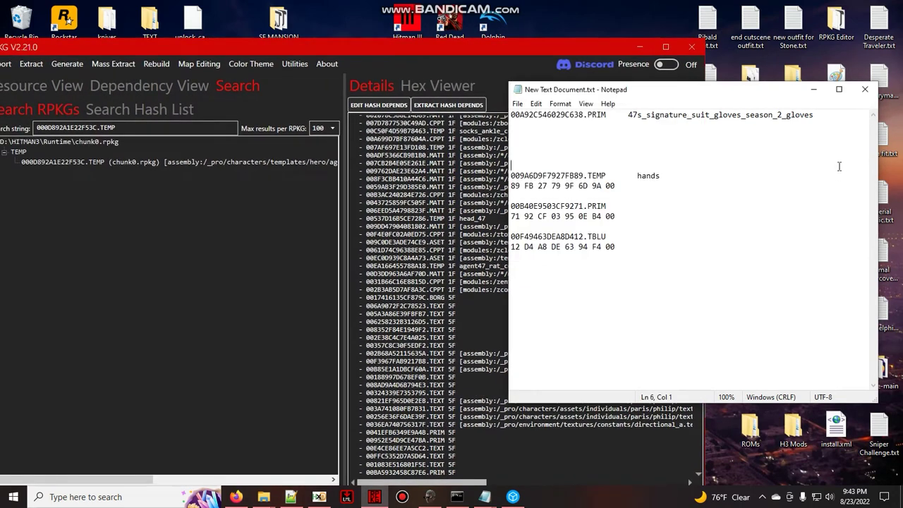
left_click(604, 113)
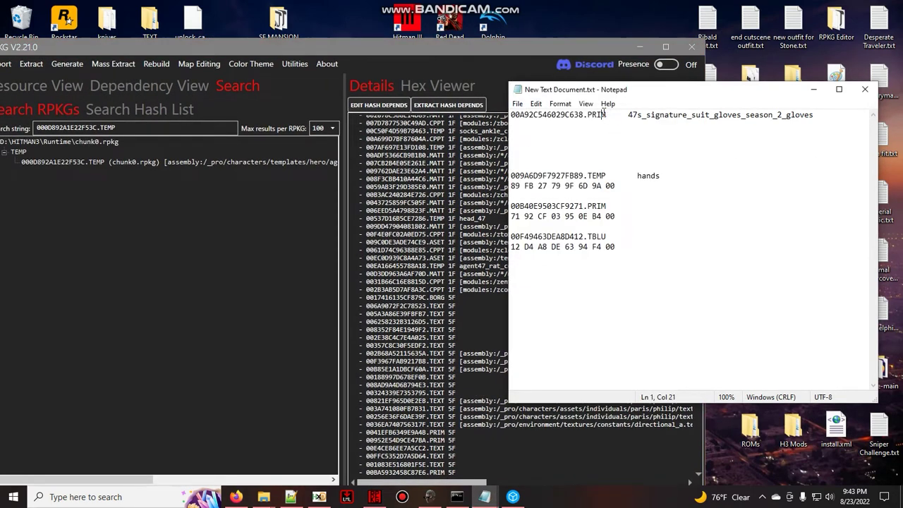
left_click_drag(604, 113, 511, 114)
right_click(558, 107)
left_click(585, 145)
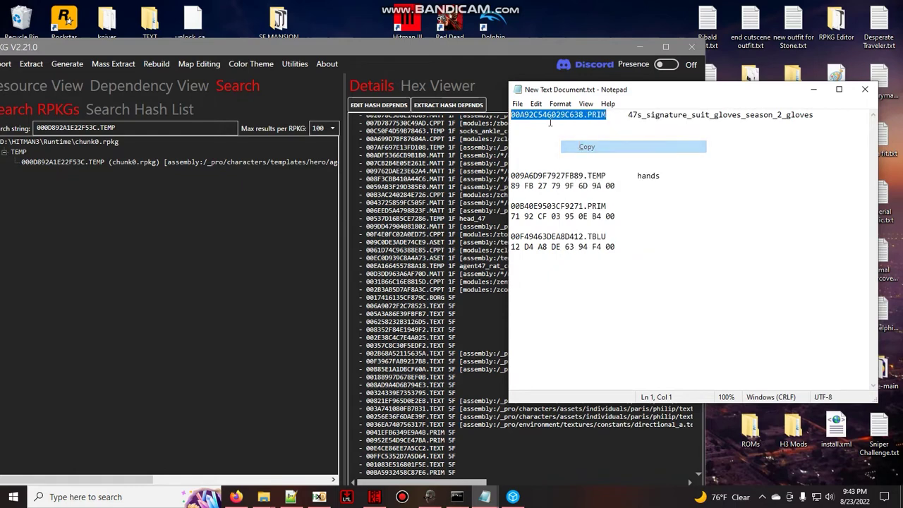
Step: Search the RPKG files for 00A92C546029C638, which turns up in chunk0.rpkg
left_click(463, 45)
left_click_drag(463, 46, 549, 27)
left_click(225, 89)
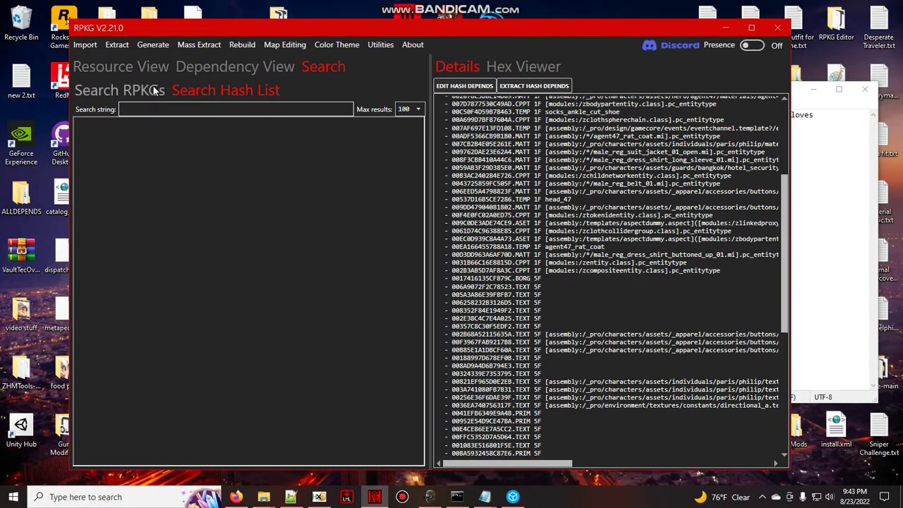
left_click(120, 89)
triple_click(182, 107)
key("ctrl+v")
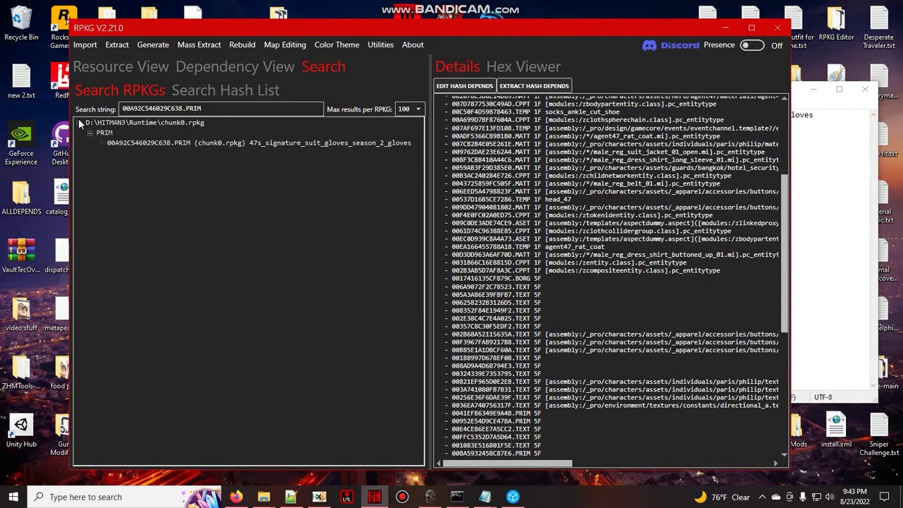
left_click_drag(474, 24, 396, 17)
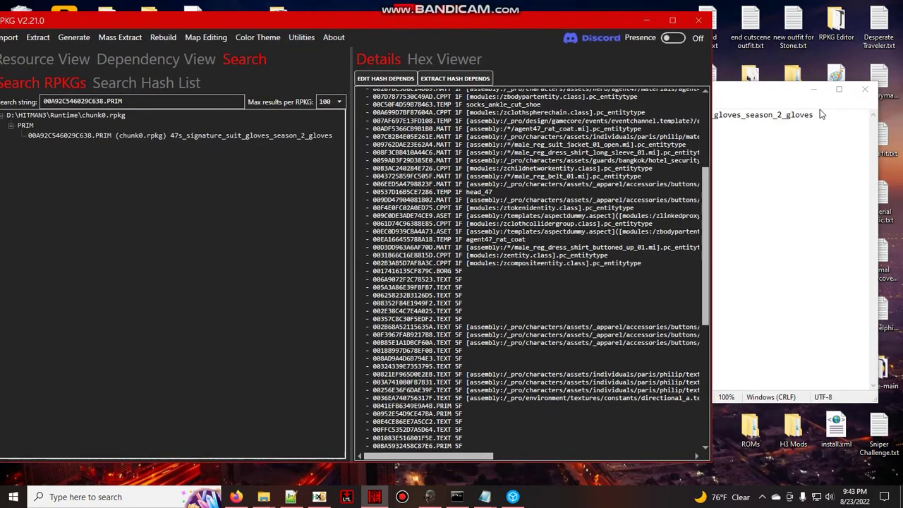
left_click(802, 104)
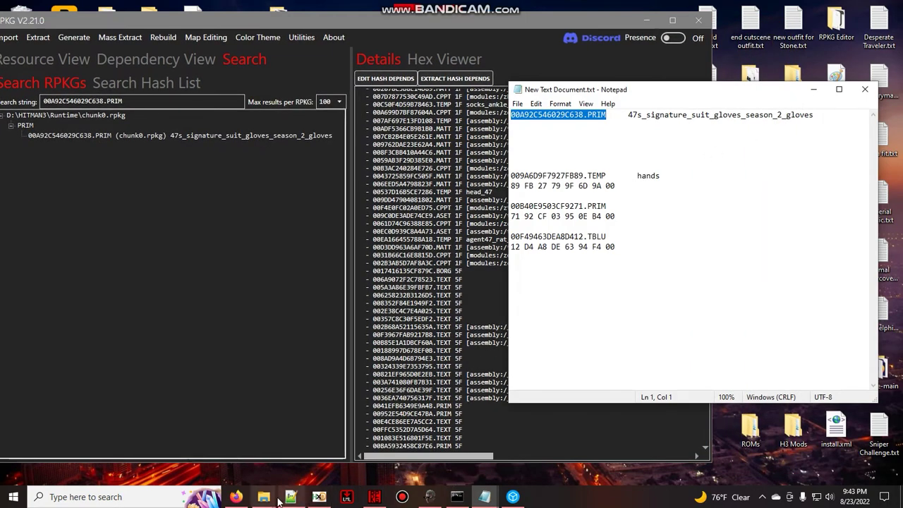
left_click(320, 498)
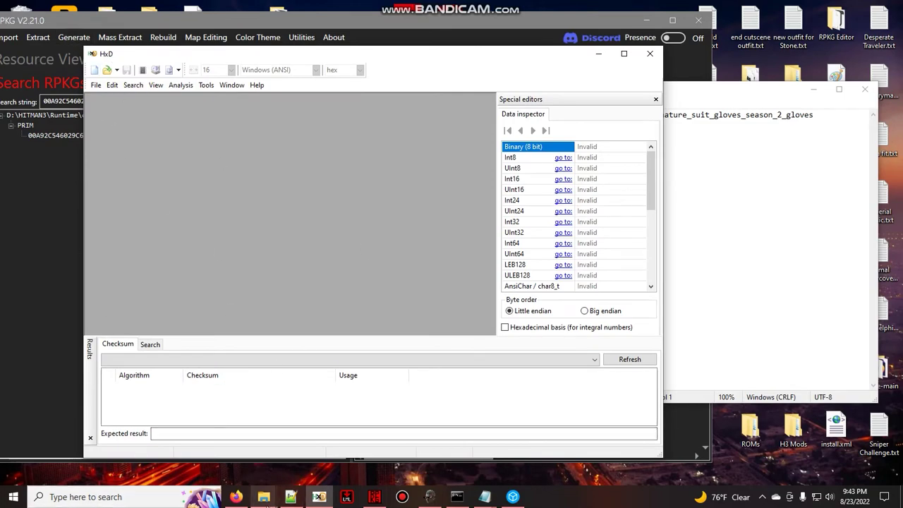
Step: Check the GloveSwap mod's content folder in File Explorer
left_click(263, 473)
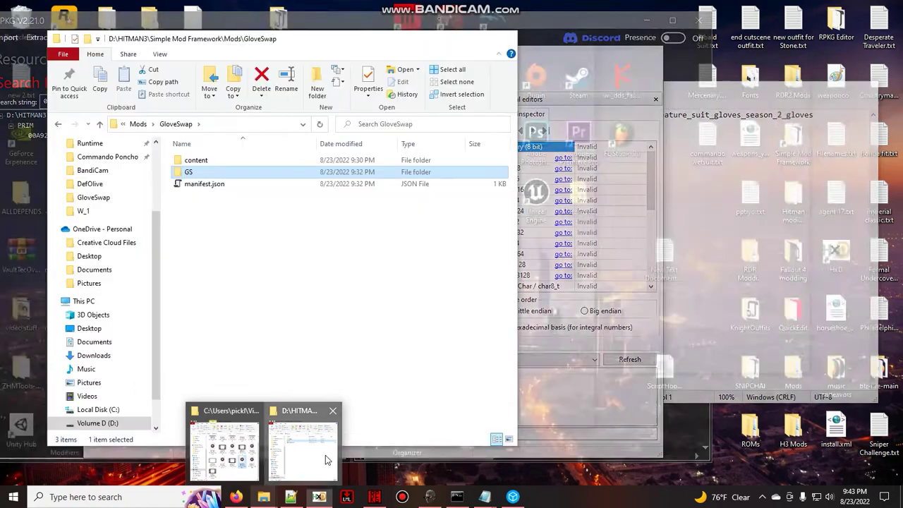
left_click(325, 455)
left_click_drag(296, 43, 843, 44)
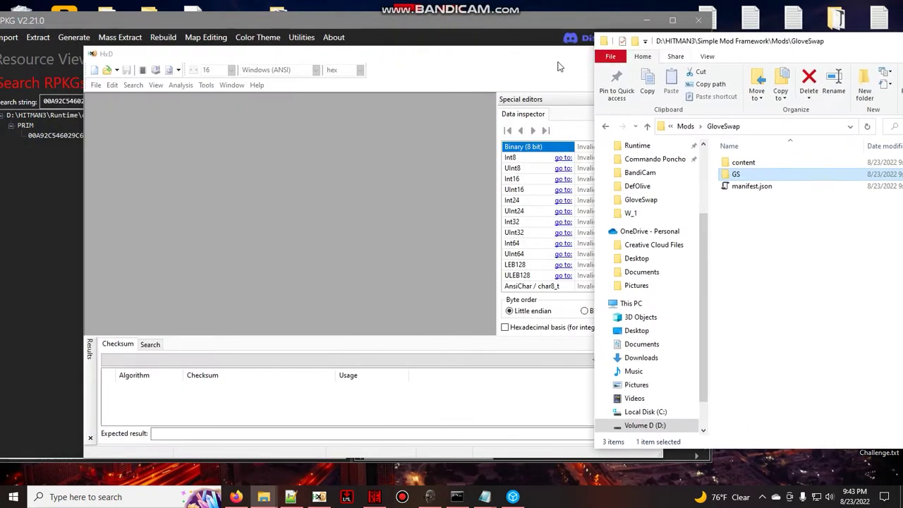
left_click_drag(411, 58, 320, 45)
mouse_move(762, 51)
left_mouse_down()
mouse_move(602, 53)
mouse_move(619, 53)
left_mouse_up()
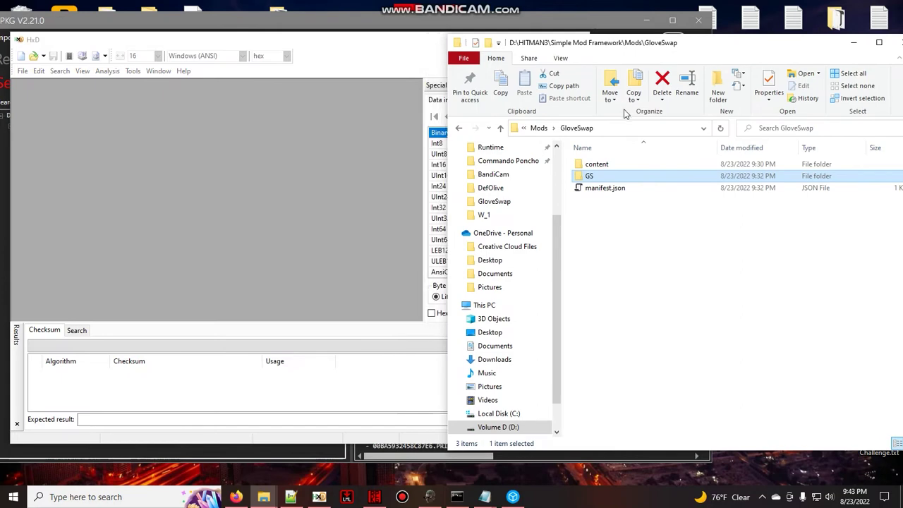
double_click(627, 164)
left_click(577, 128)
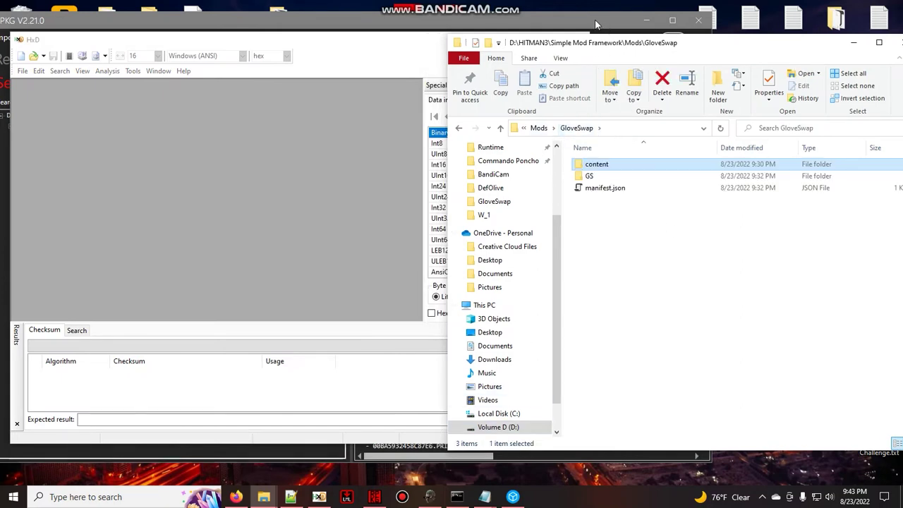
Step: Show the gloves PRIM's full dependency details in RPKG and bring the hash notes back up
left_click(595, 19)
left_click(159, 137)
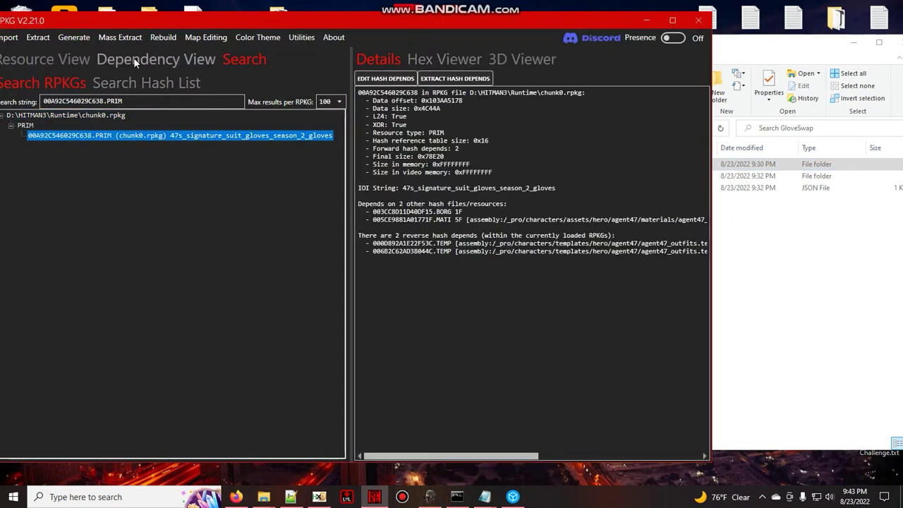
left_click(498, 496)
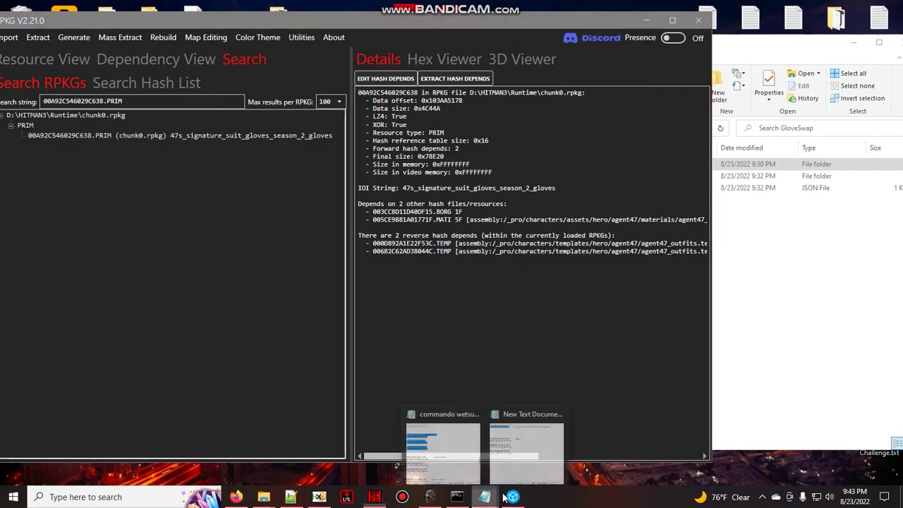
mouse_move(527, 445)
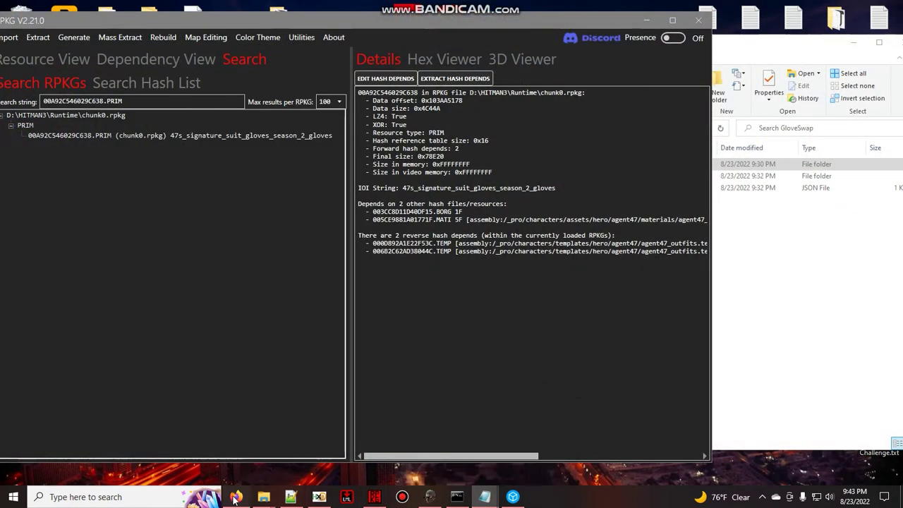
Step: Copy the Rat_Gloves hash from the Hitman 3 Outfits sheet and clear RPKG's search string
left_click(236, 497)
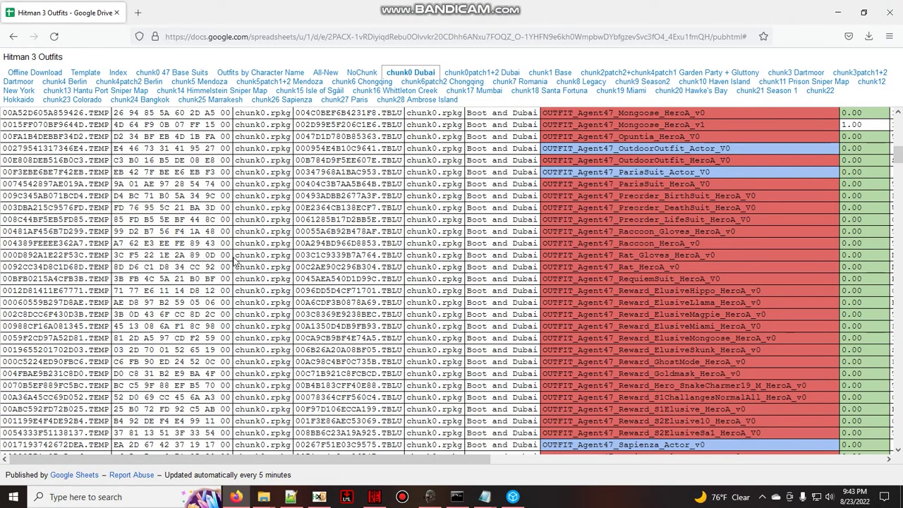
left_click_drag(2, 256, 106, 257)
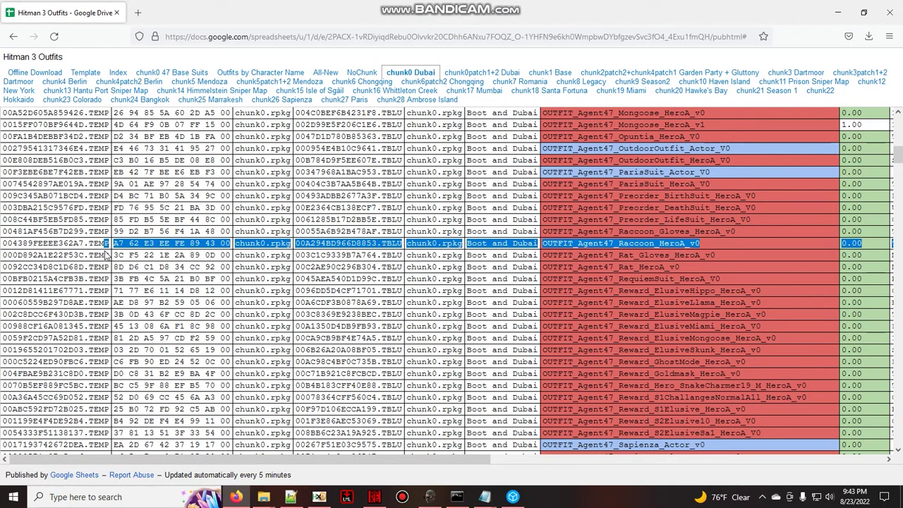
right_click(102, 255)
left_click(118, 264)
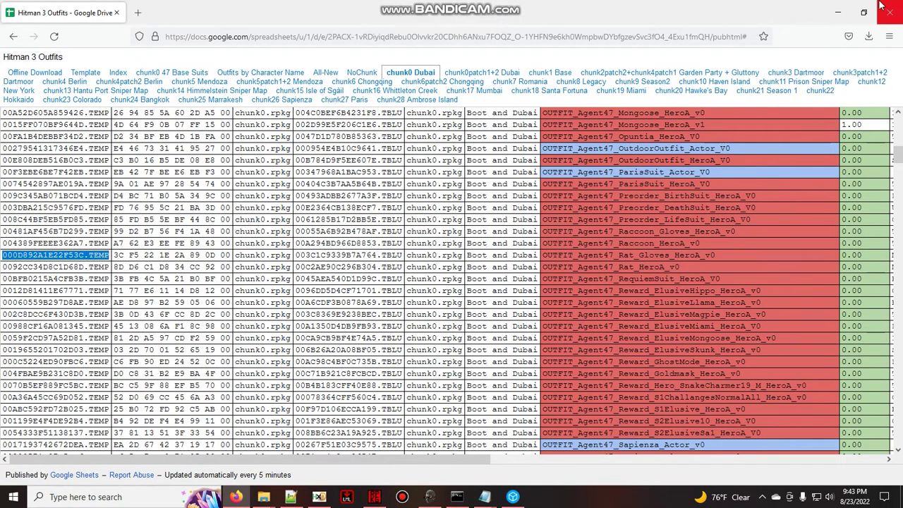
left_click(837, 12)
left_click(127, 101)
key("ctrl+a")
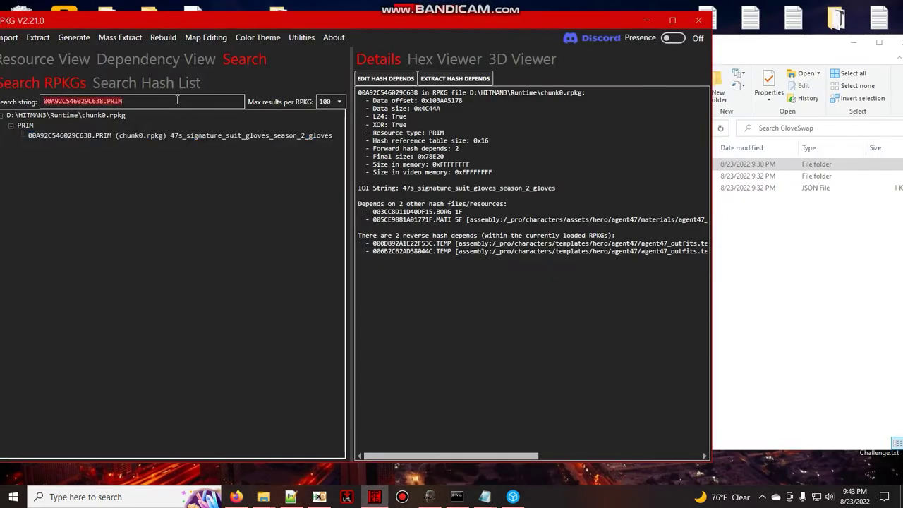
type("60")
Step: Recopy the Rat Gloves hash 000D892A1E22F53C.TEMP and paste it as RPKG's search string
left_click(236, 497)
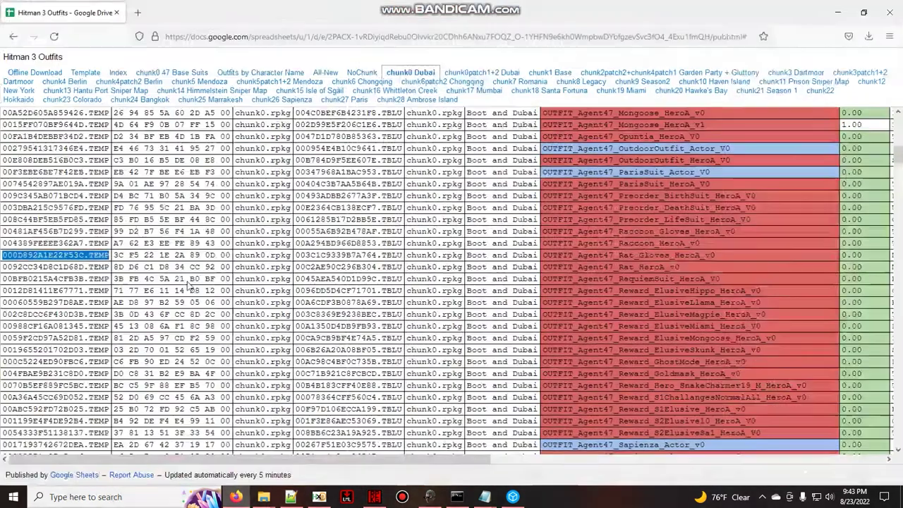
left_click_drag(110, 256, 10, 259)
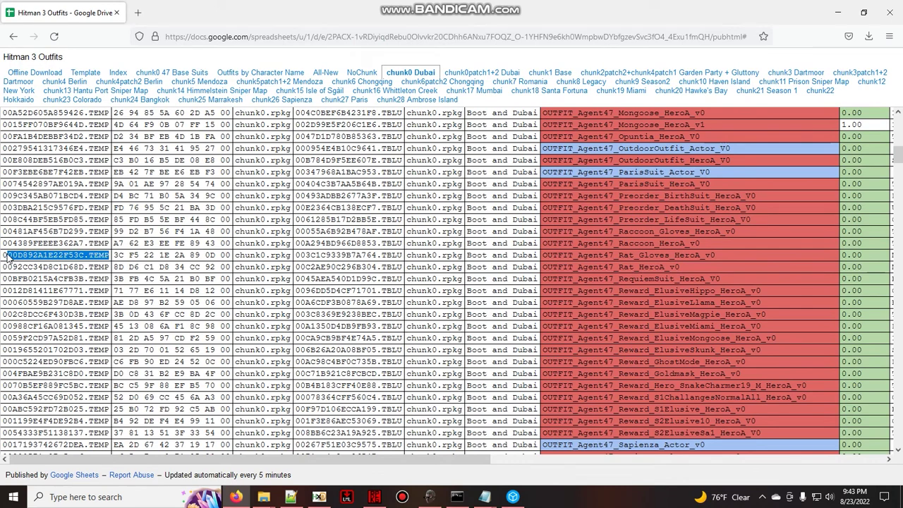
right_click(9, 258)
left_click(40, 267)
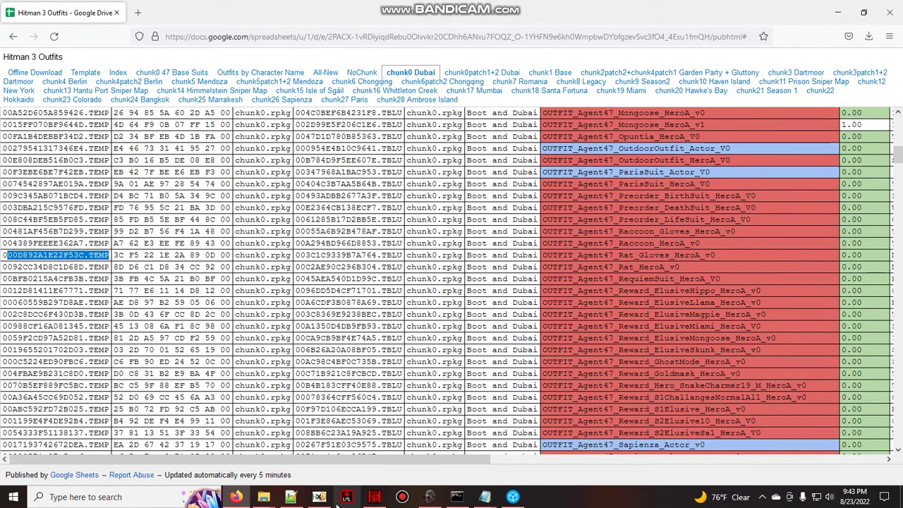
left_click(839, 9)
key("ctrl+v")
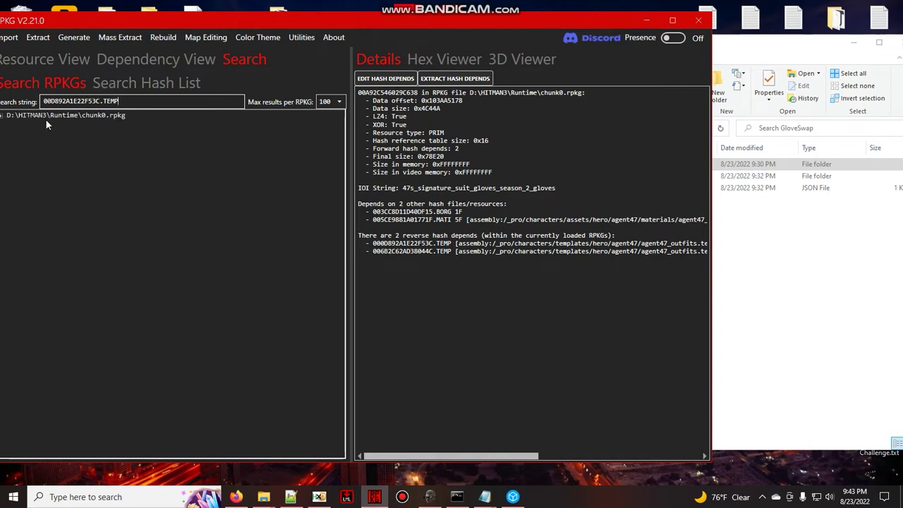
Step: Select the 000D892A1E22F53C.TEMP result in chunk0 and extract it alone, without dependencies
left_click_drag(237, 21, 308, 17)
left_click(72, 111)
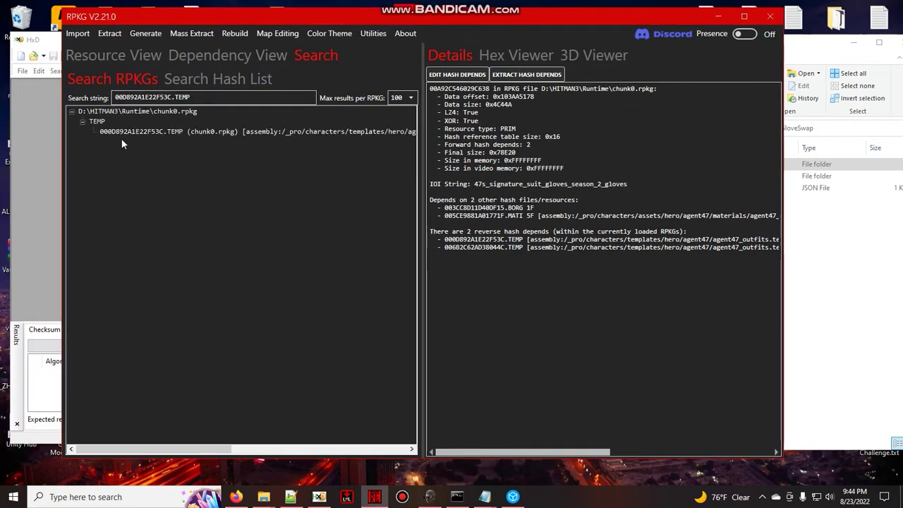
left_click(127, 134)
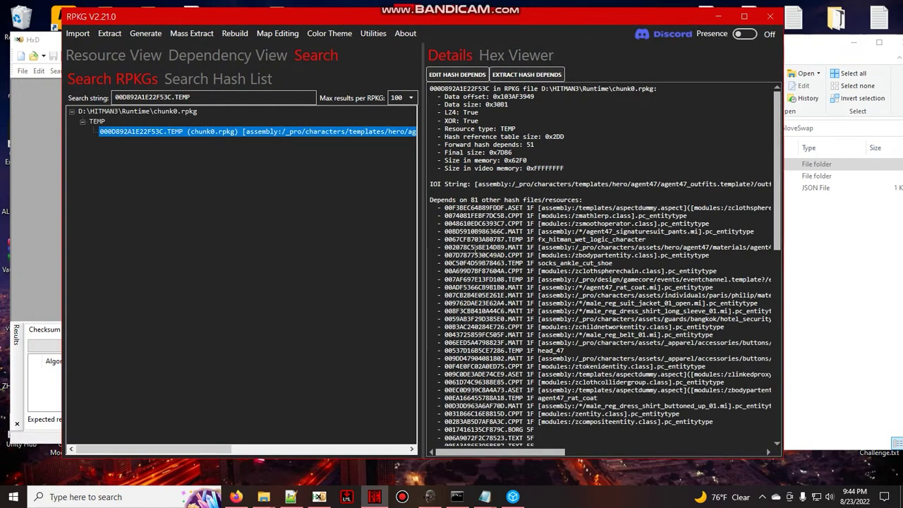
right_click(353, 132)
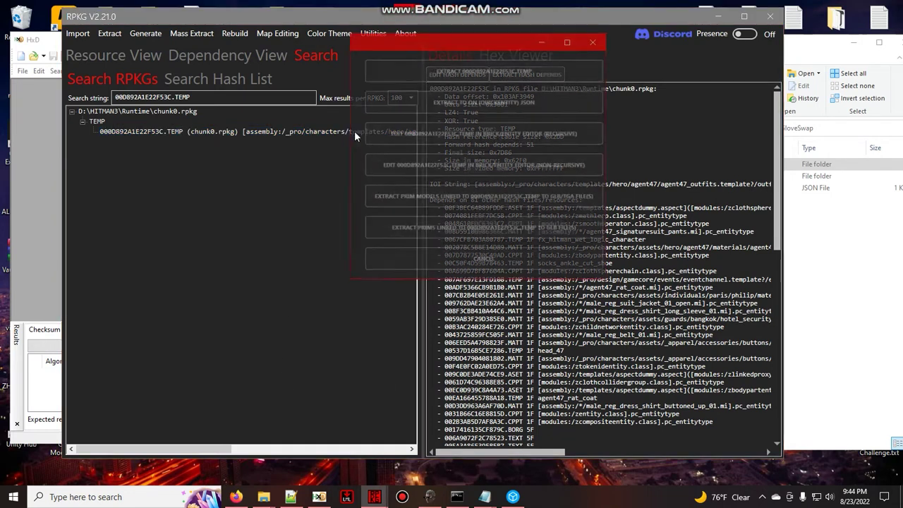
left_click(594, 41)
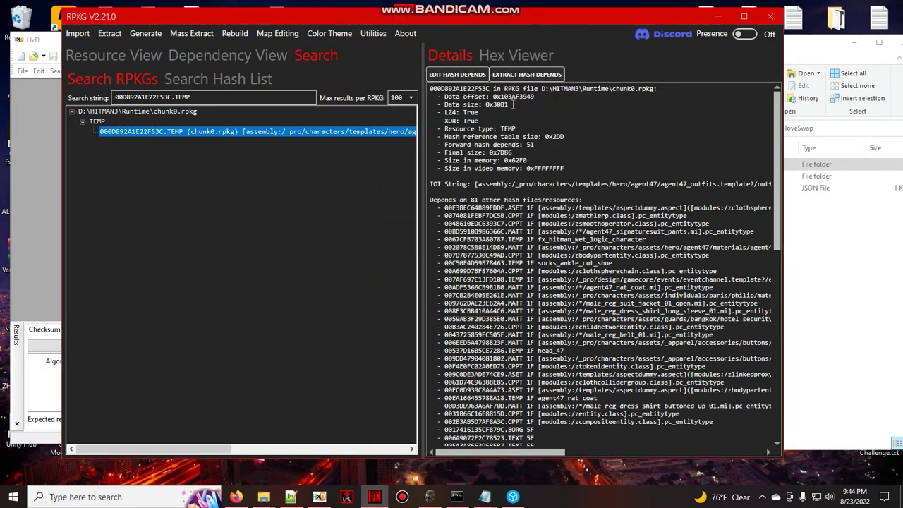
left_click(527, 74)
left_click(746, 80)
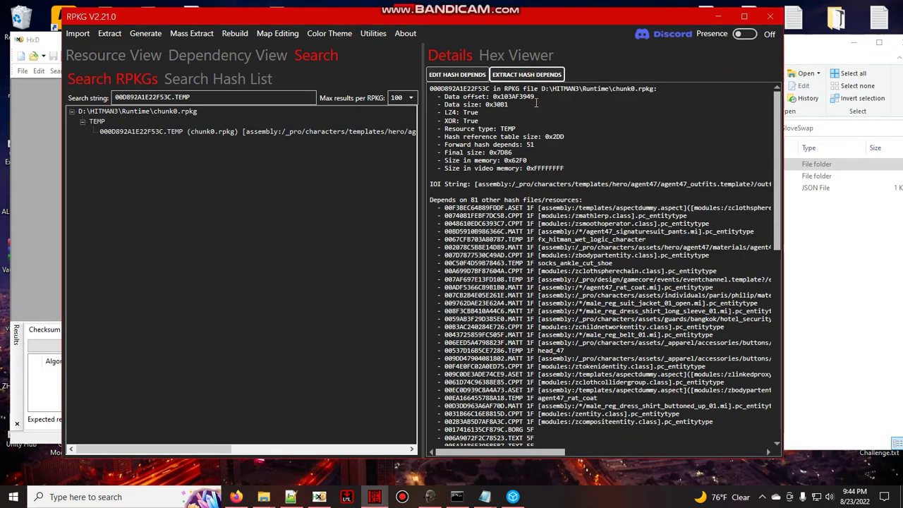
left_click(527, 74)
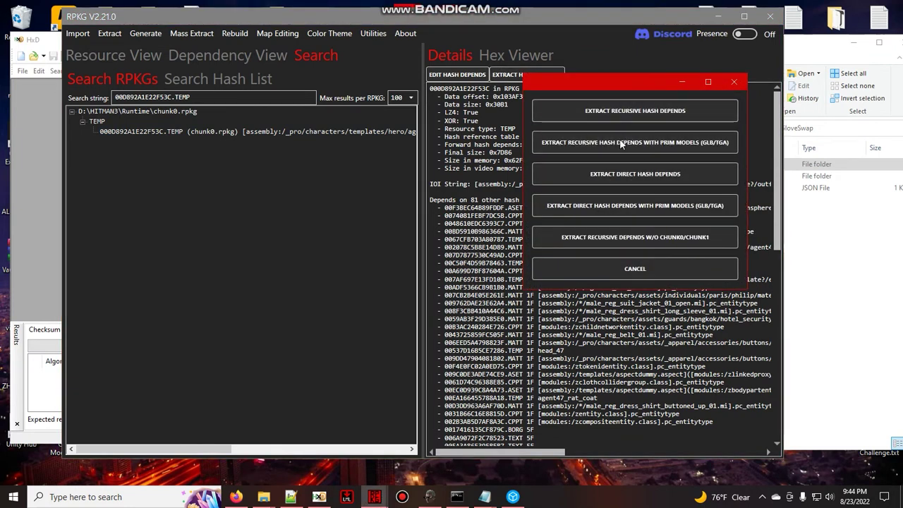
left_click(736, 82)
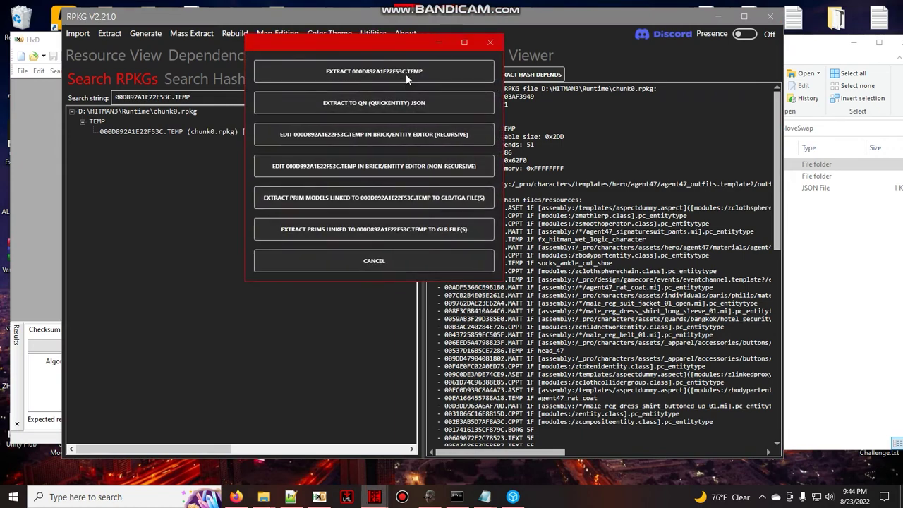
left_click(406, 72)
Step: Extract the TEMP into D:\HITMAN3\Simple Mod Framework\Mods\GloveSwap\GS
scroll(127, 158, "up", 2)
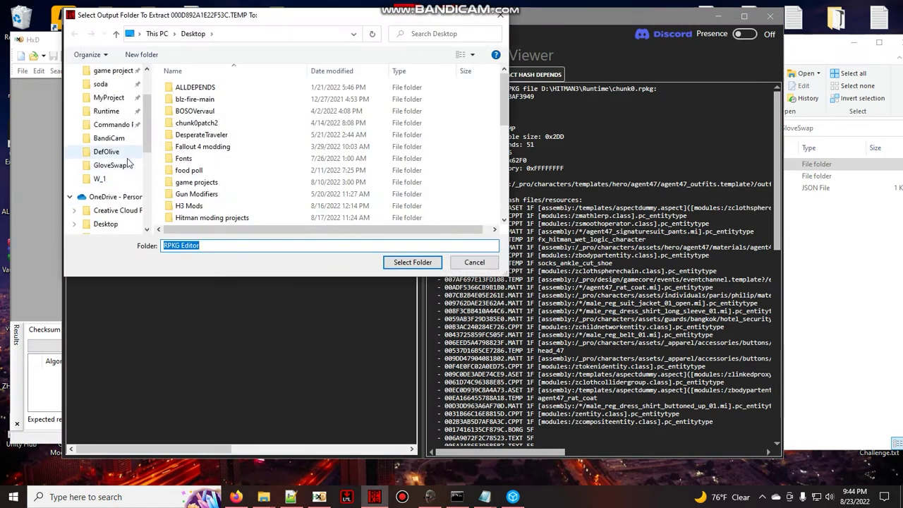
scroll(123, 170, "up", 1)
scroll(119, 176, "up", 1)
left_click(110, 152)
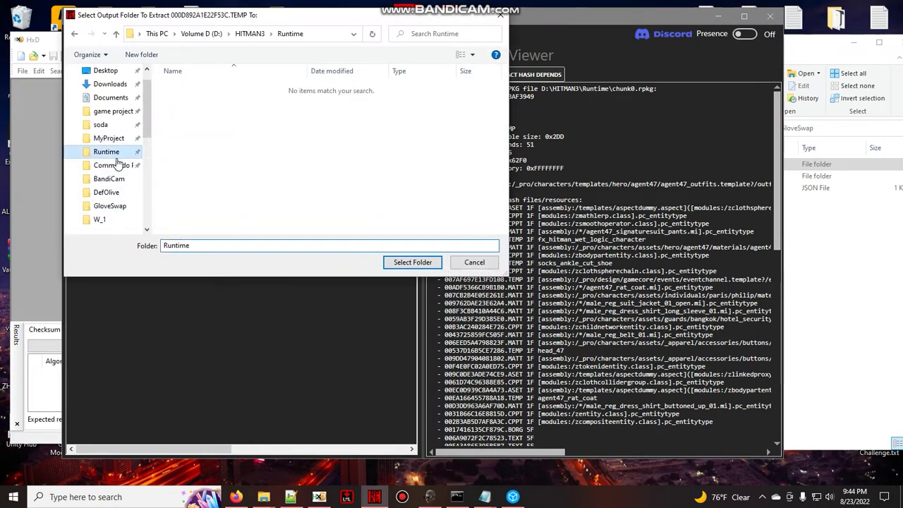
left_click(249, 34)
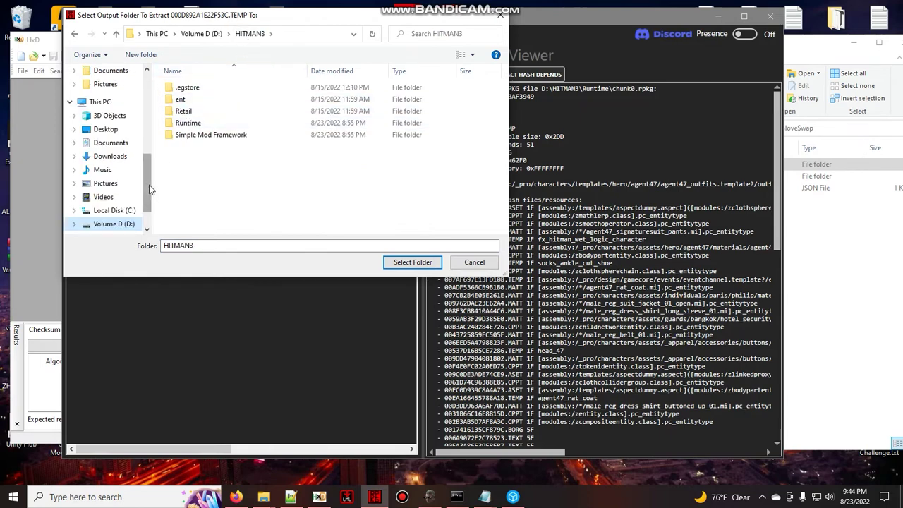
scroll(85, 193, "up", 2)
scroll(103, 173, "up", 3)
scroll(104, 169, "up", 1)
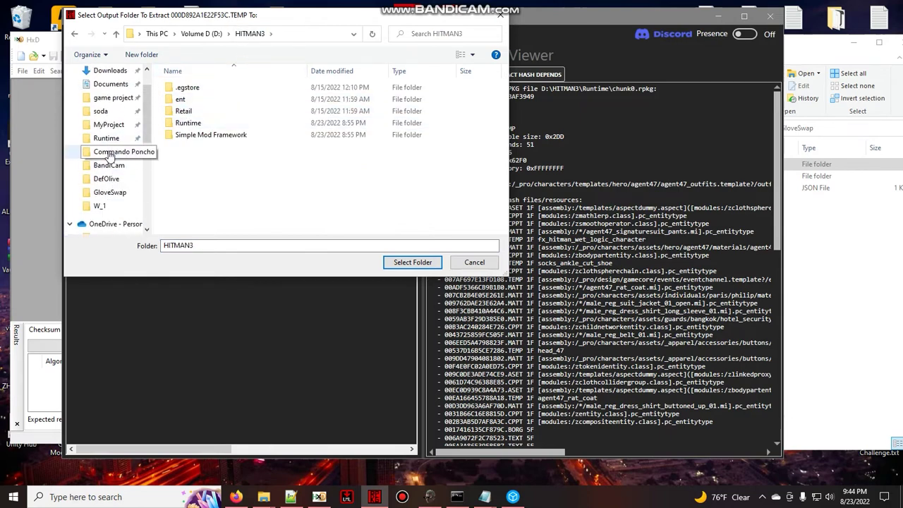
left_click(109, 151)
left_click(154, 34)
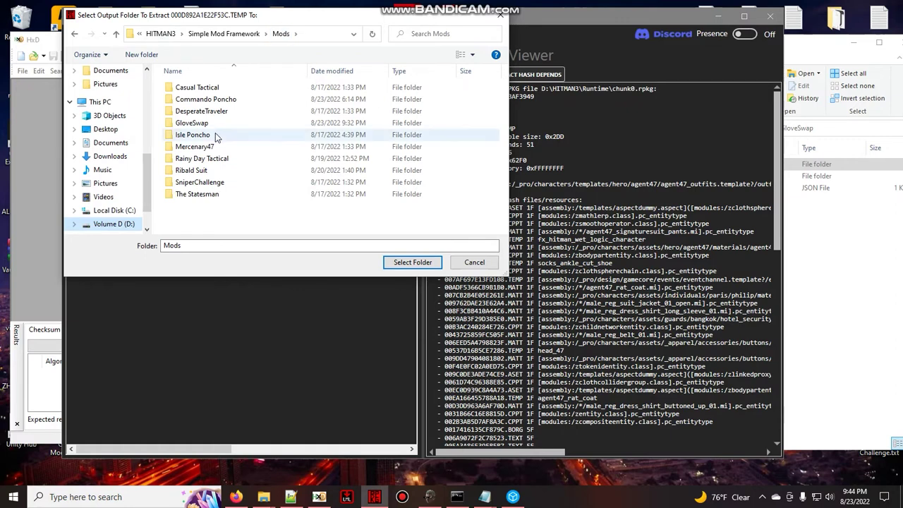
double_click(216, 121)
double_click(226, 101)
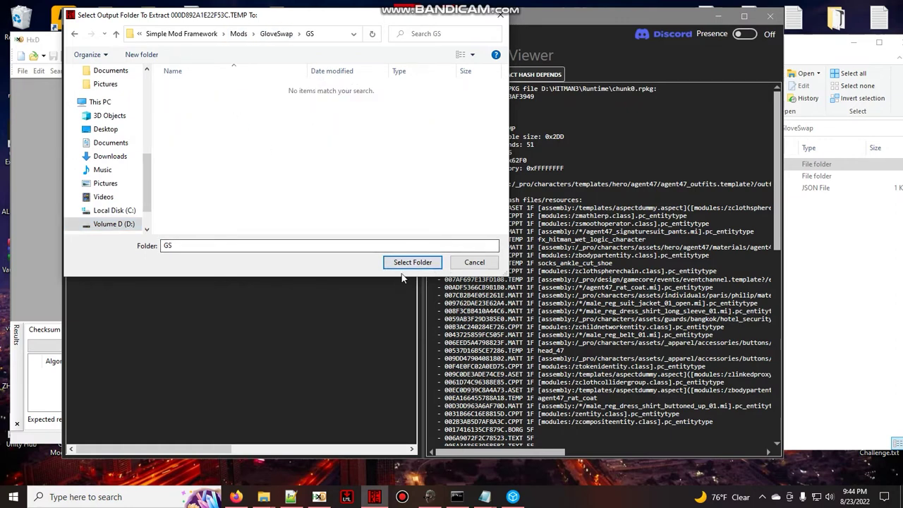
left_click(407, 264)
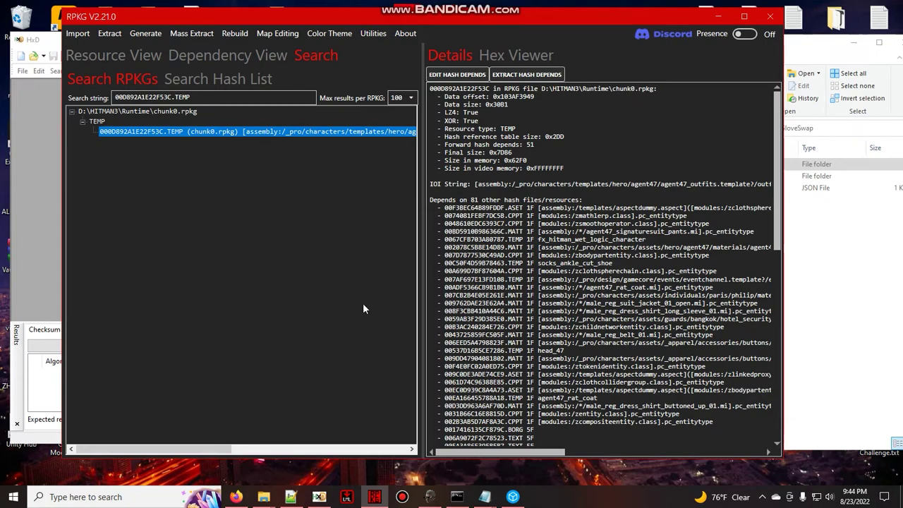
scroll(495, 408, "down", 3)
scroll(494, 408, "down", 10)
scroll(495, 408, "down", 6)
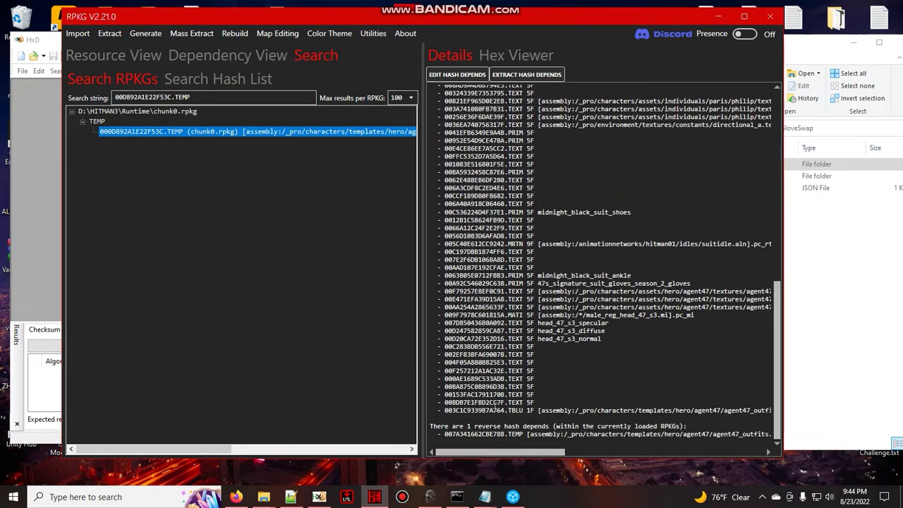
Step: Delete chunk0.meta from the extracted GS\chunk0 folder
left_click(718, 20)
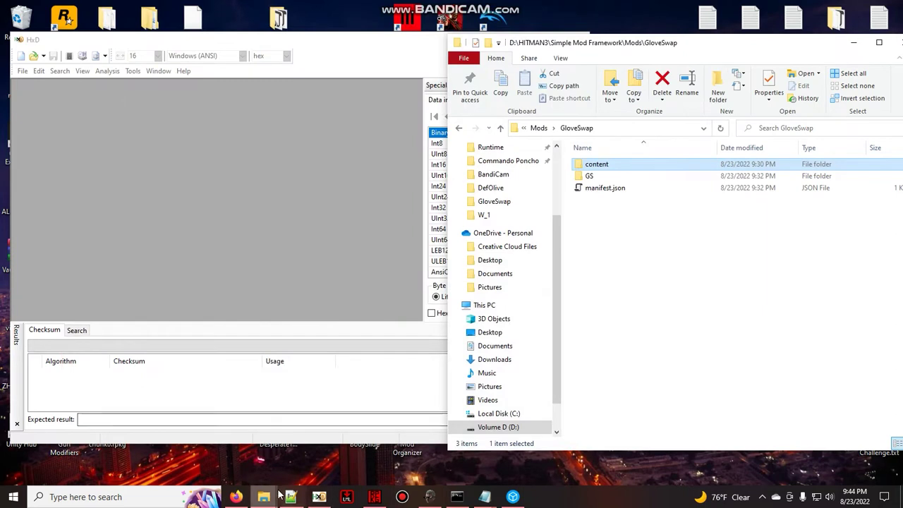
left_click(631, 275)
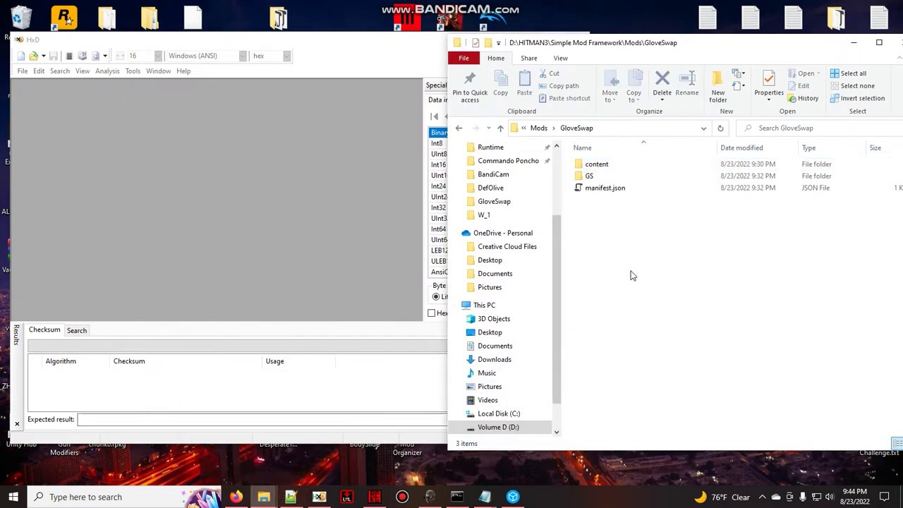
double_click(589, 176)
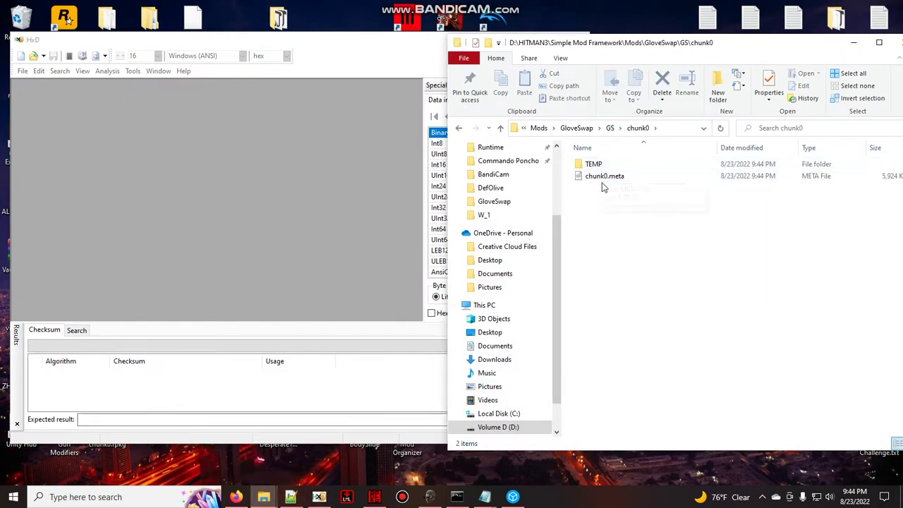
left_click(605, 177)
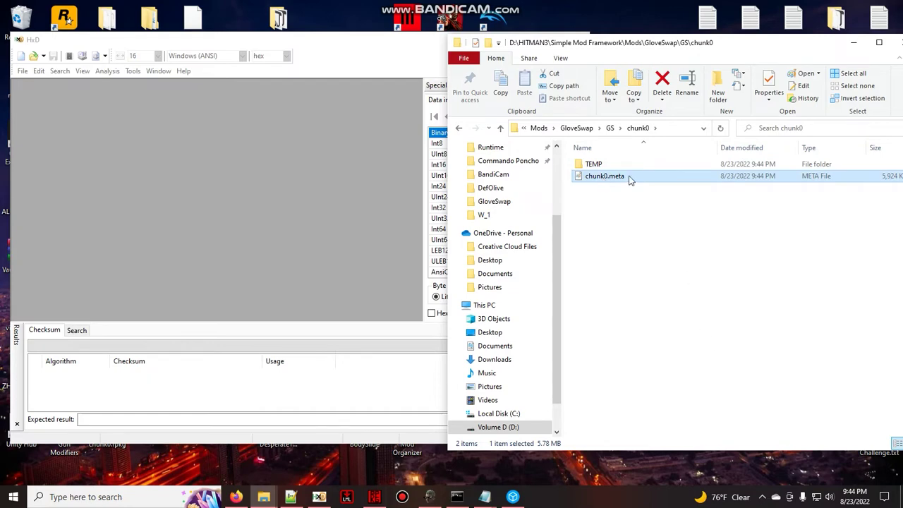
key("Delete")
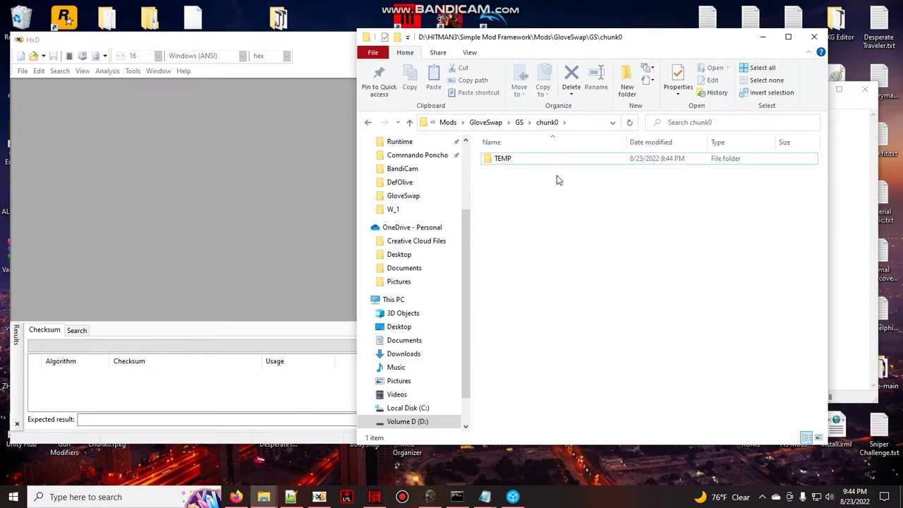
Step: Open 000D892A1E22F53C.TEMP.meta from the TEMP folder in HxD
double_click(547, 159)
left_click(549, 171)
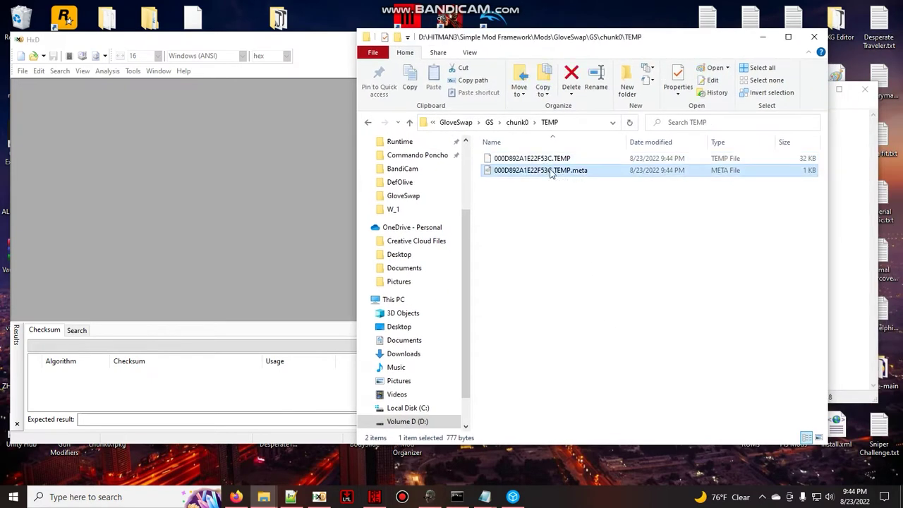
left_click_drag(550, 173, 276, 205)
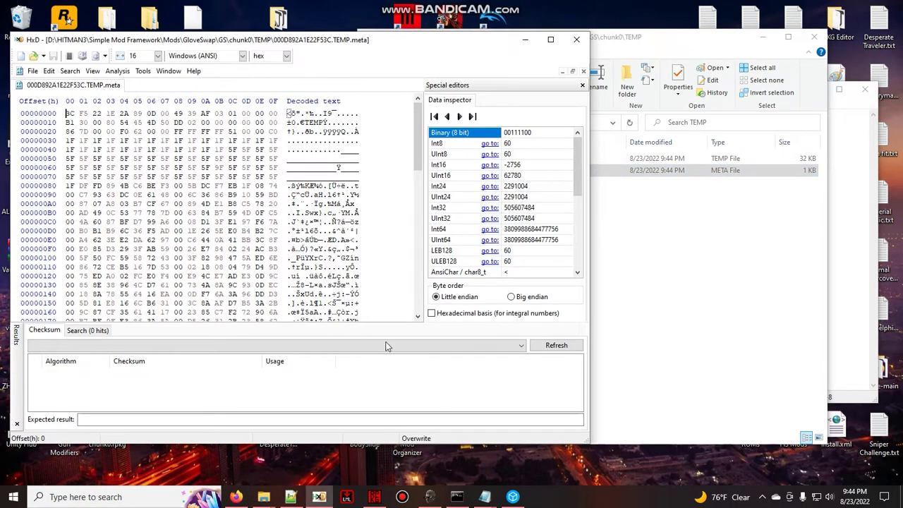
mouse_move(485, 497)
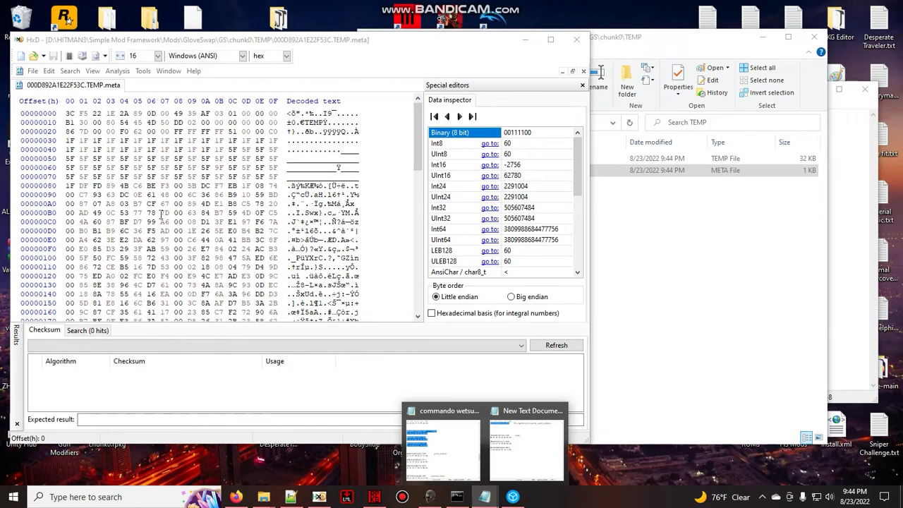
Step: Review the TEMP.meta bytes and pick out the 0063B05E0712FB83.PRIM dependency hash in RPKG
scroll(161, 214, "down", 5)
scroll(161, 213, "down", 3)
scroll(161, 214, "up", 3)
scroll(160, 226, "up", 5)
left_click(374, 497)
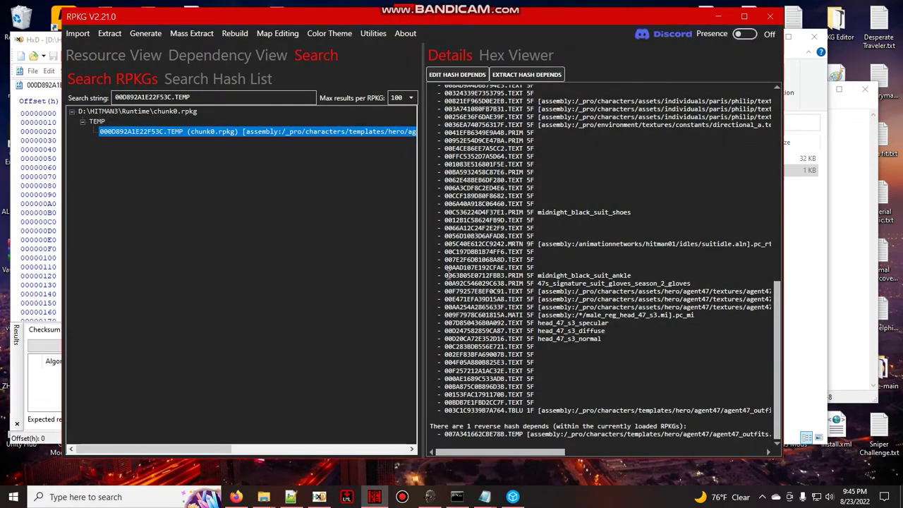
left_click_drag(446, 276, 533, 276)
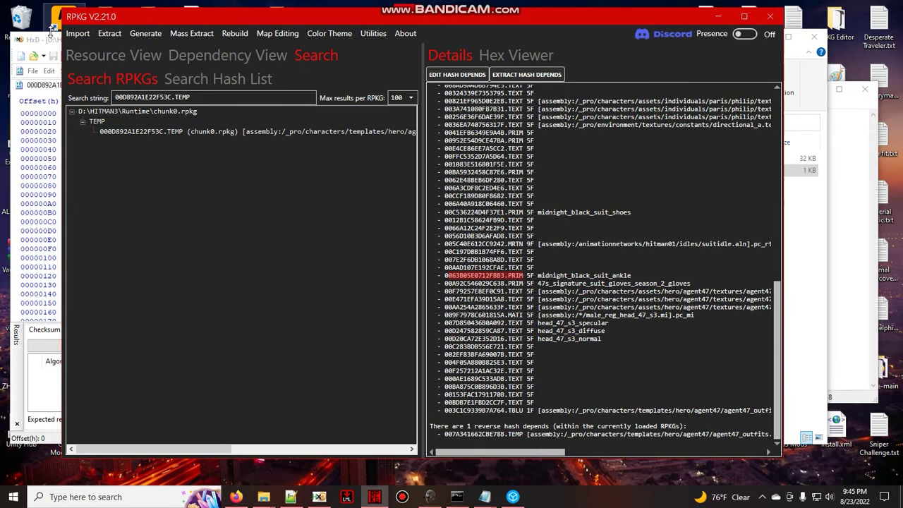
Step: Bring HxD back, then mark the hands hash line in the Notepad hash notes
left_click(39, 40)
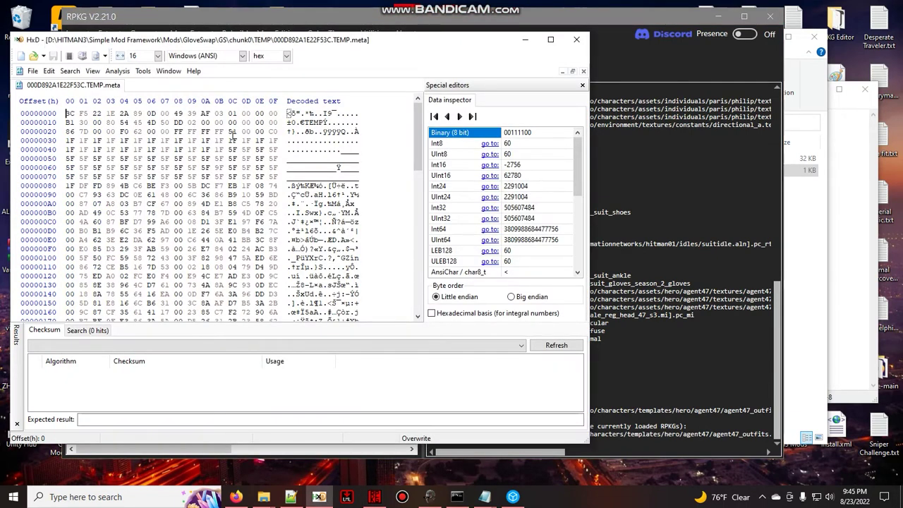
left_click(790, 185)
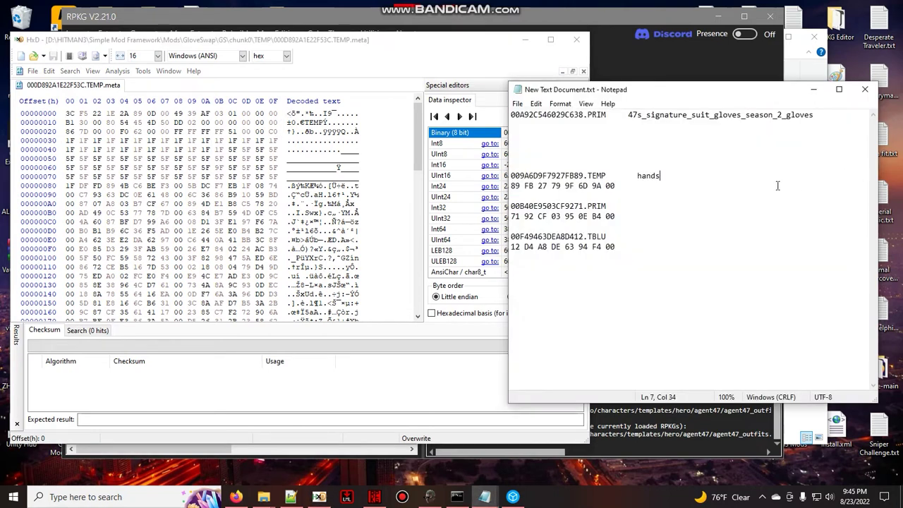
mouse_move(619, 185)
left_mouse_down()
mouse_move(511, 177)
mouse_move(511, 186)
left_mouse_up()
left_click(615, 185)
Step: Enter the glove bytes 38 C6 29 60 54 2C A9 00 under the gloves hash and save the notes
left_click(571, 123)
type("38 C6 29 60 54 2C")
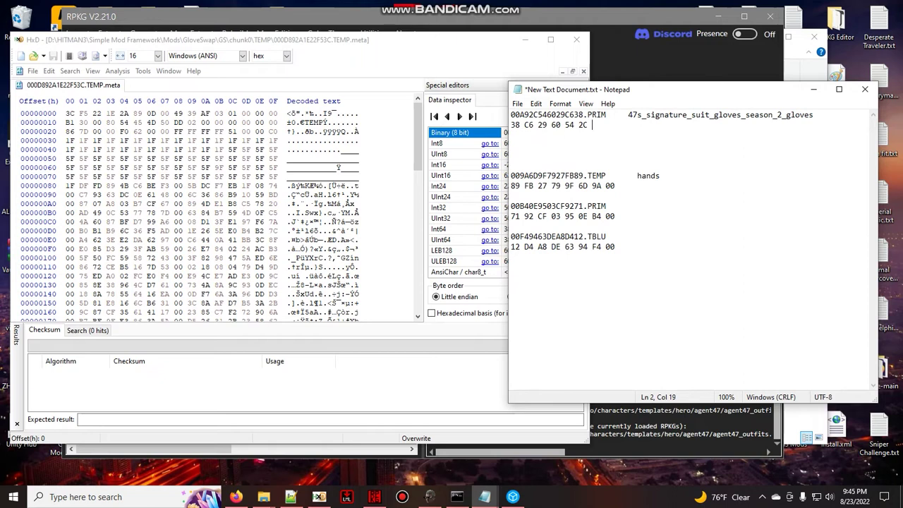
type("9 00")
left_click(517, 103)
left_click(535, 153)
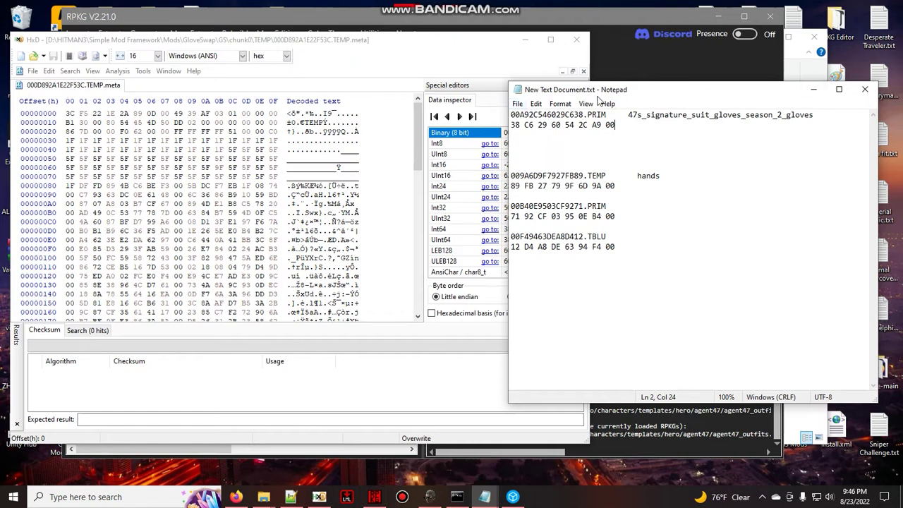
Step: Select the glove byte line 38 C6 29 60 54 2C A9 00 and copy it
scroll(290, 232, "down", 4)
scroll(291, 231, "up", 4)
left_click(621, 132)
key("shift+Up")
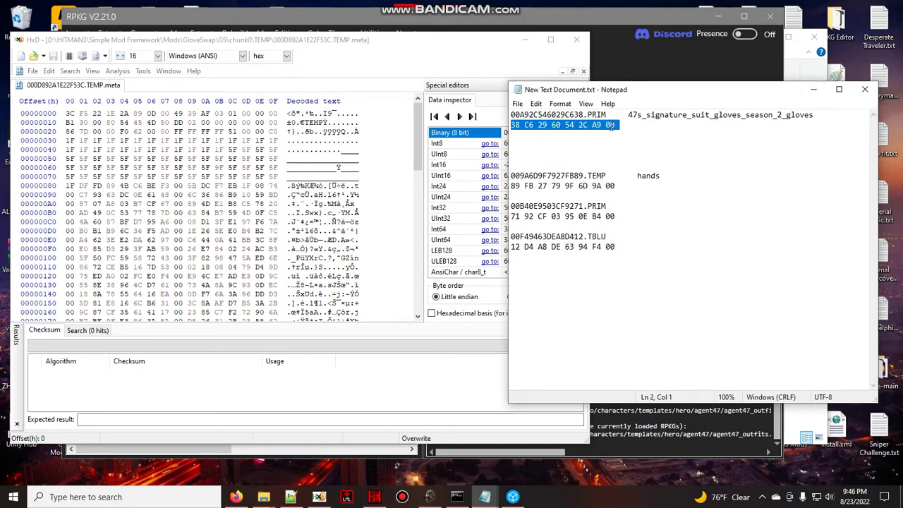
right_click(611, 126)
left_click(651, 163)
Step: Search TEMP.meta for hex values 38 C6 29 60 54 2C A9 00 in all directions, hitting offset 281
left_click(381, 67)
key("ctrl+f")
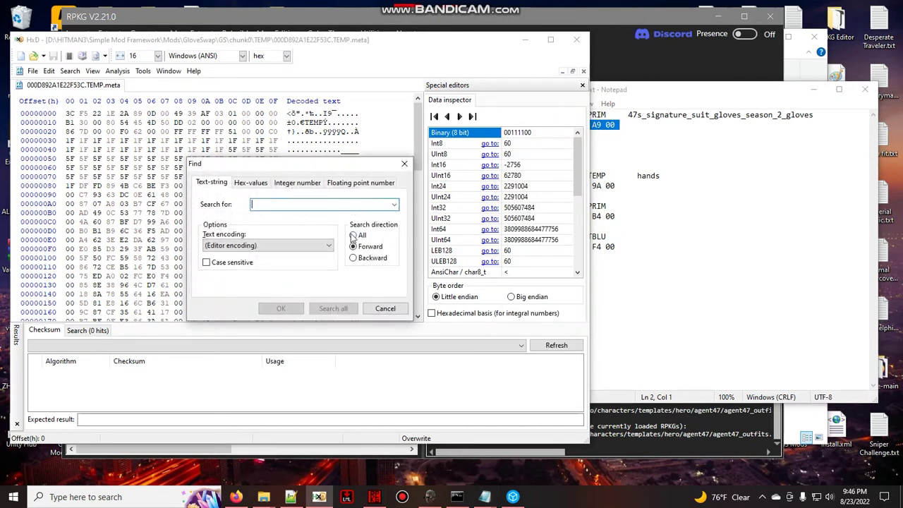
key("ctrl+v")
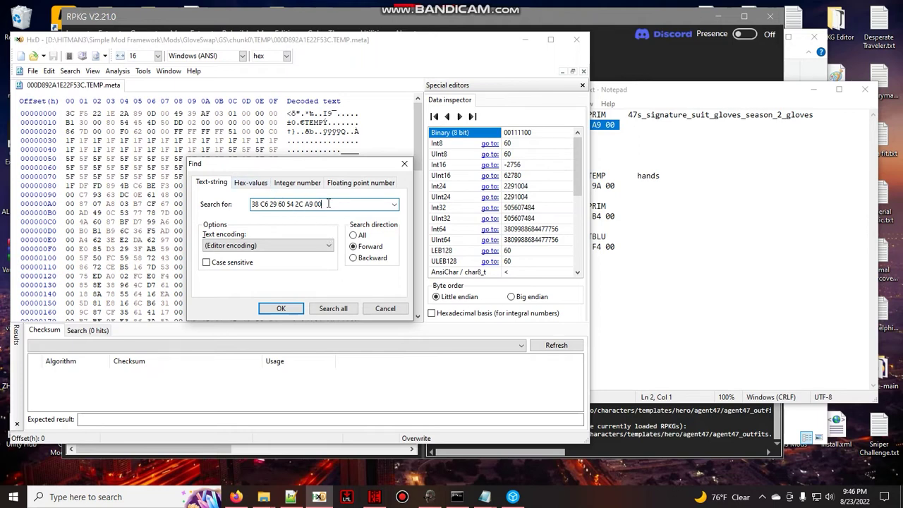
left_click(250, 185)
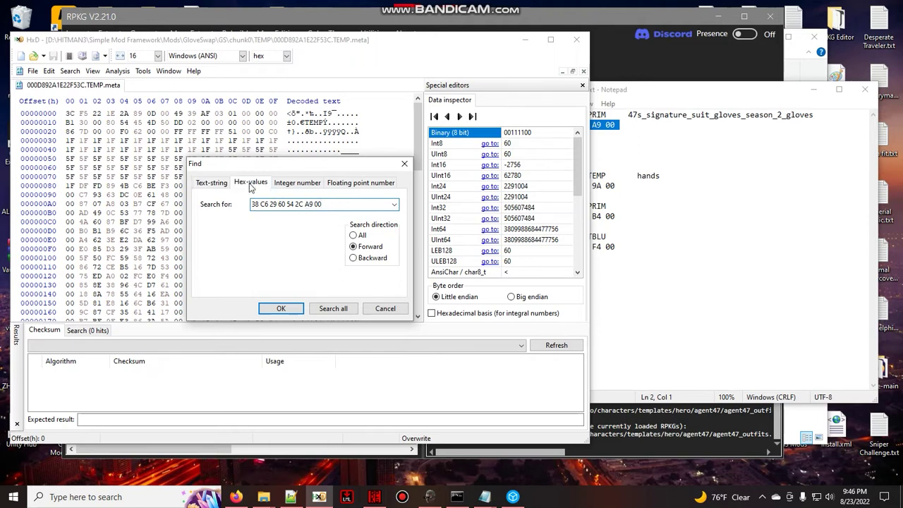
left_click(353, 235)
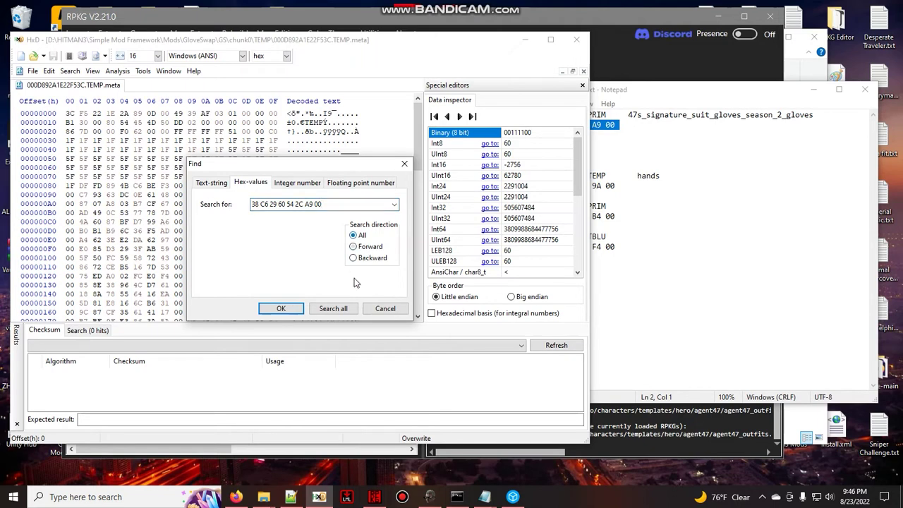
left_click(331, 308)
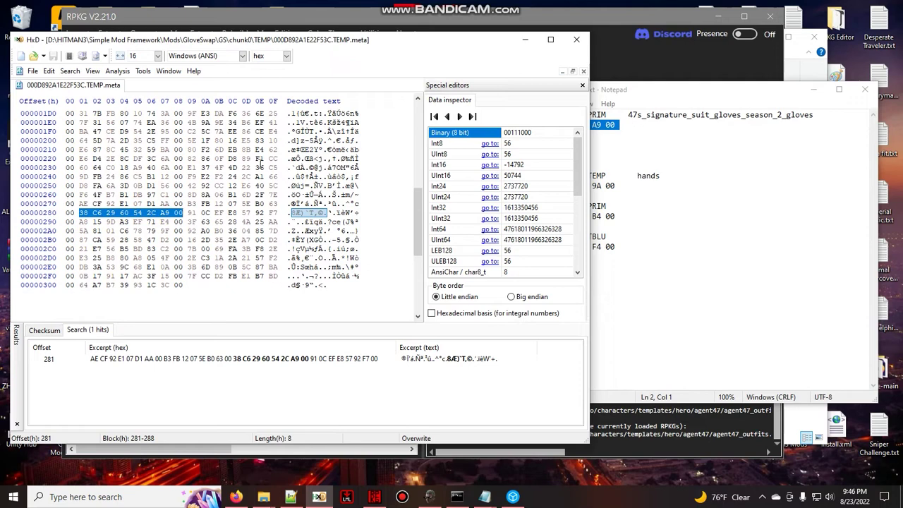
left_click(685, 271)
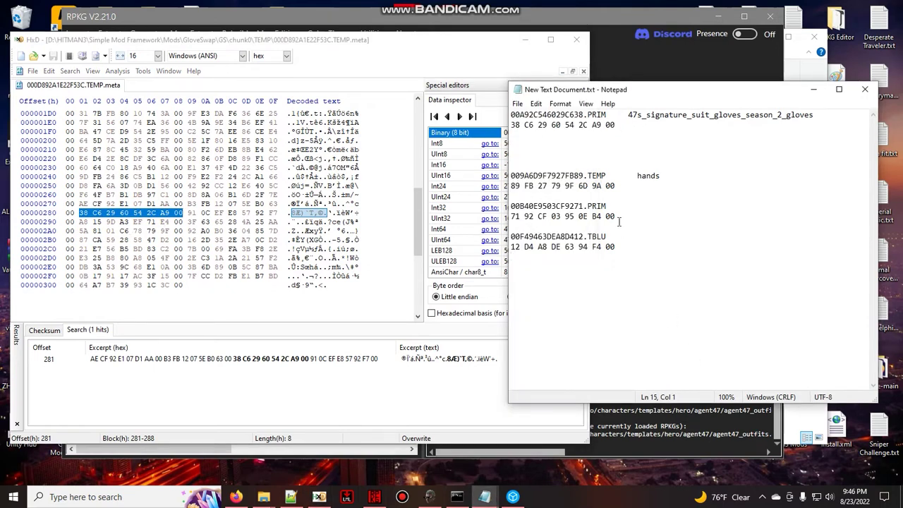
Step: Copy the hands bytes 71 92 CF 03 95 0E B4 00 over the glove bytes at offset 281
key("shift+Up")
right_click(559, 224)
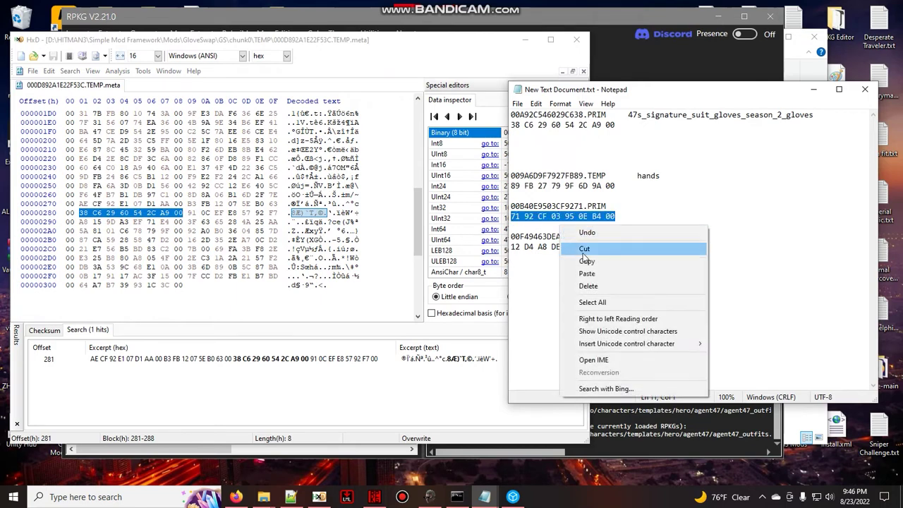
left_click(590, 261)
left_click(444, 62)
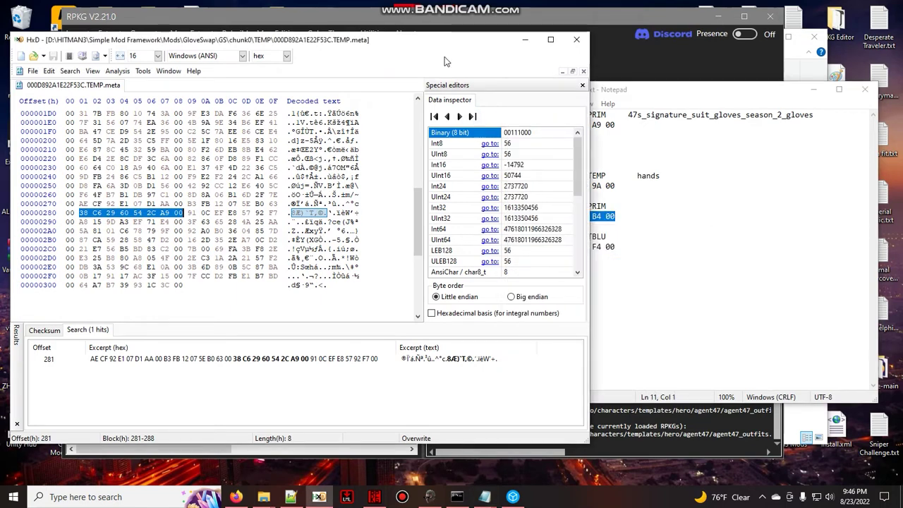
key("ctrl+v")
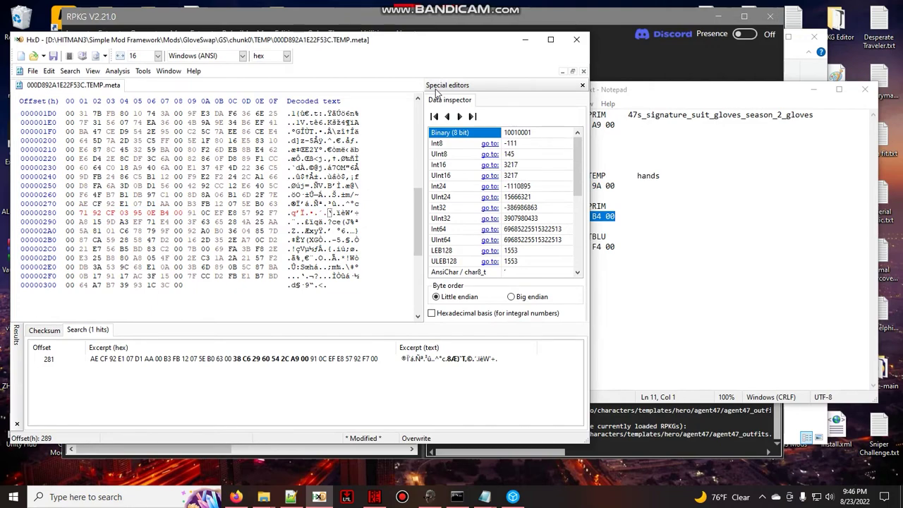
Step: Save the modified TEMP.meta file in HxD
scroll(367, 183, "up", 3)
scroll(367, 183, "up", 2)
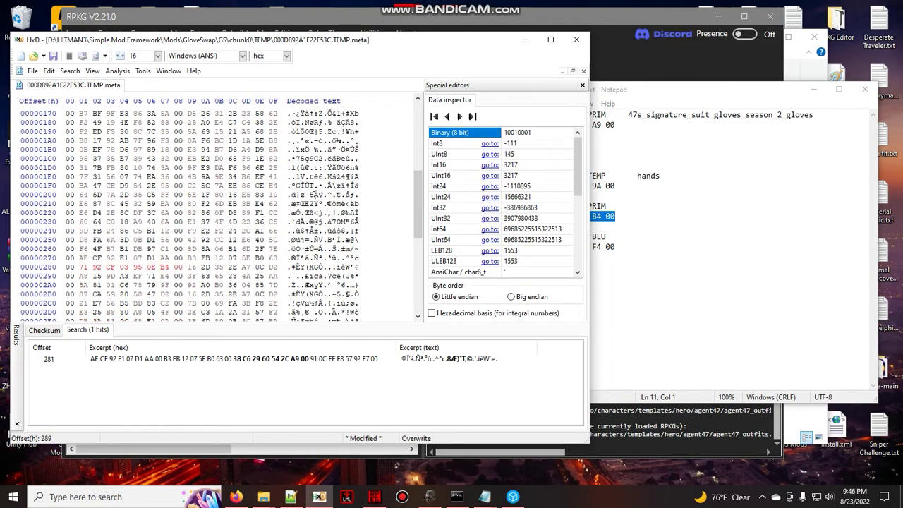
scroll(367, 184, "up", 3)
scroll(102, 179, "up", 2)
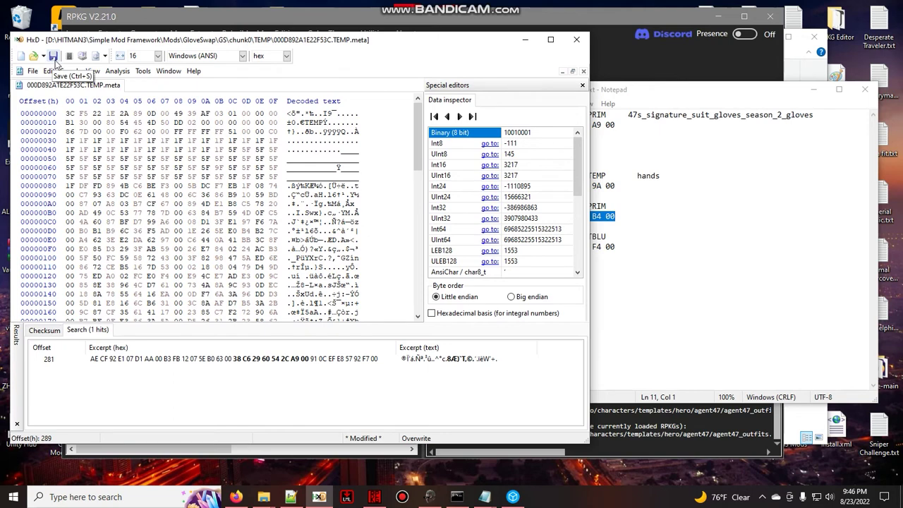
left_click(54, 62)
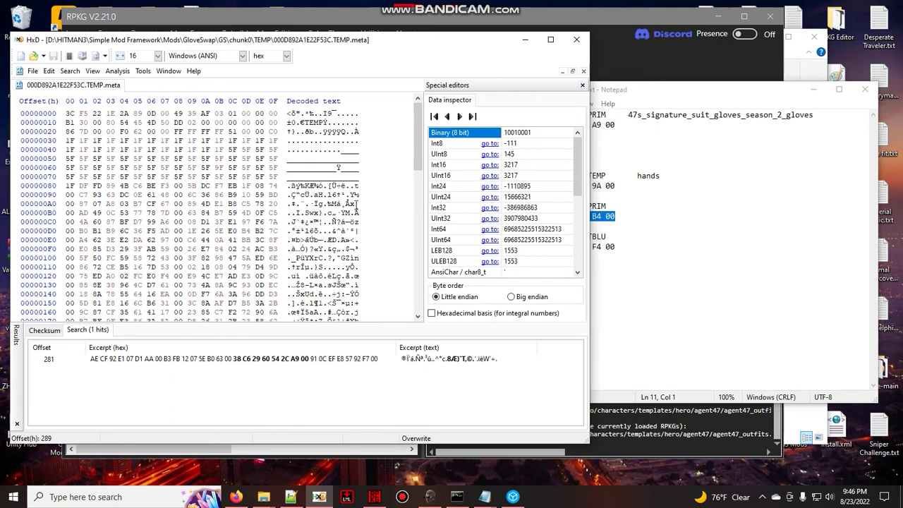
scroll(342, 197, "down", 3)
scroll(341, 197, "down", 2)
scroll(342, 198, "down", 2)
scroll(341, 198, "down", 3)
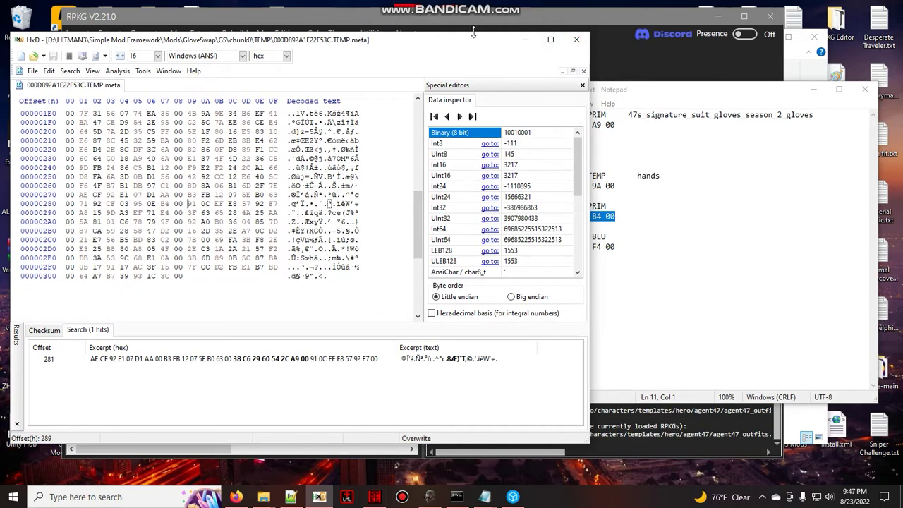
Step: Close HxD and browse up from TEMP to GloveSwap, opening GS and its chunk0
left_click(577, 39)
mouse_move(263, 497)
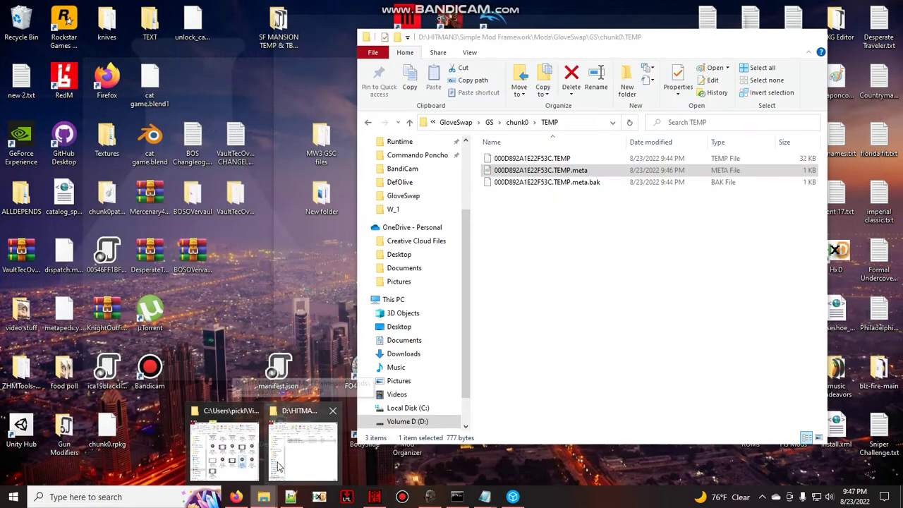
left_click(229, 445)
left_click(519, 123)
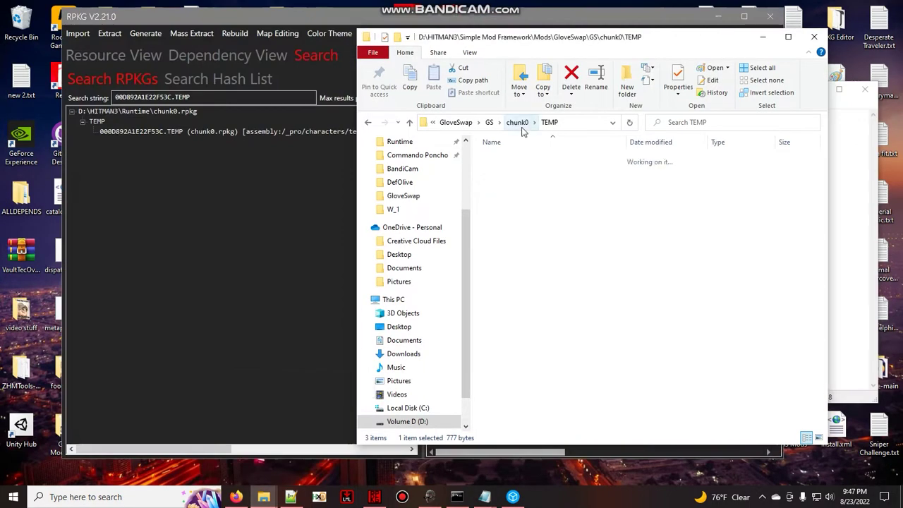
left_click(530, 124)
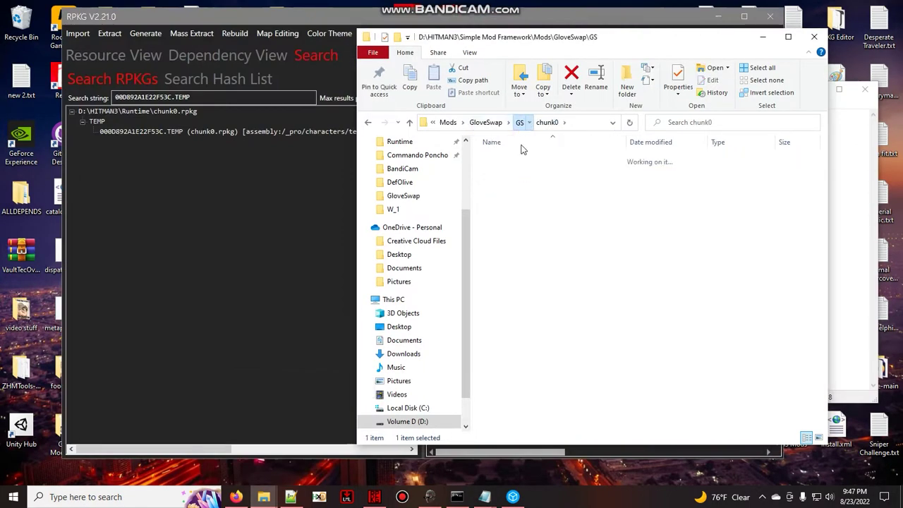
left_click(487, 122)
double_click(517, 171)
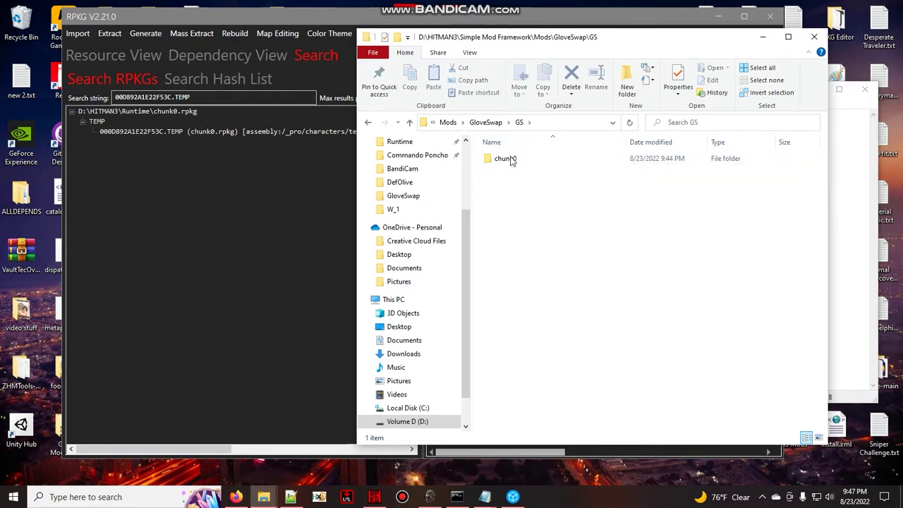
Step: Check GloveSwap's empty content folder, then open the GS folder
left_click(518, 122)
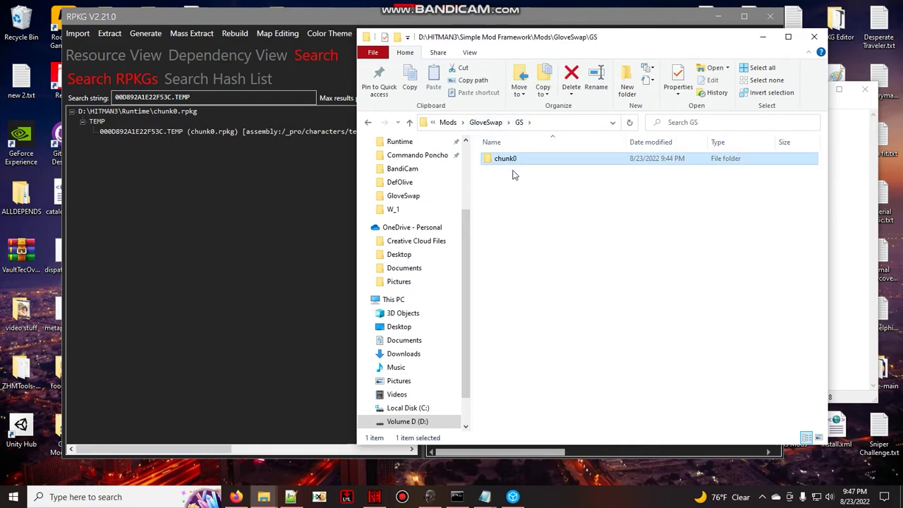
left_click(485, 122)
double_click(515, 161)
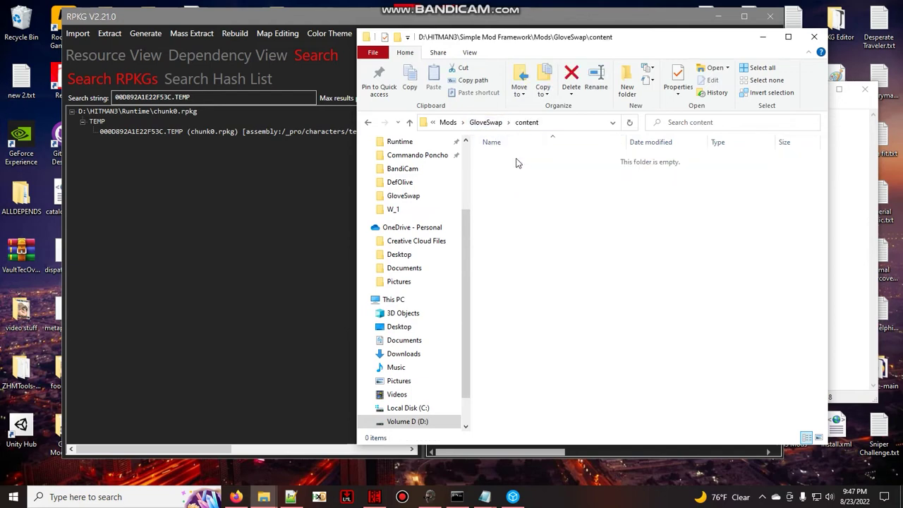
left_click(488, 122)
left_click(513, 173)
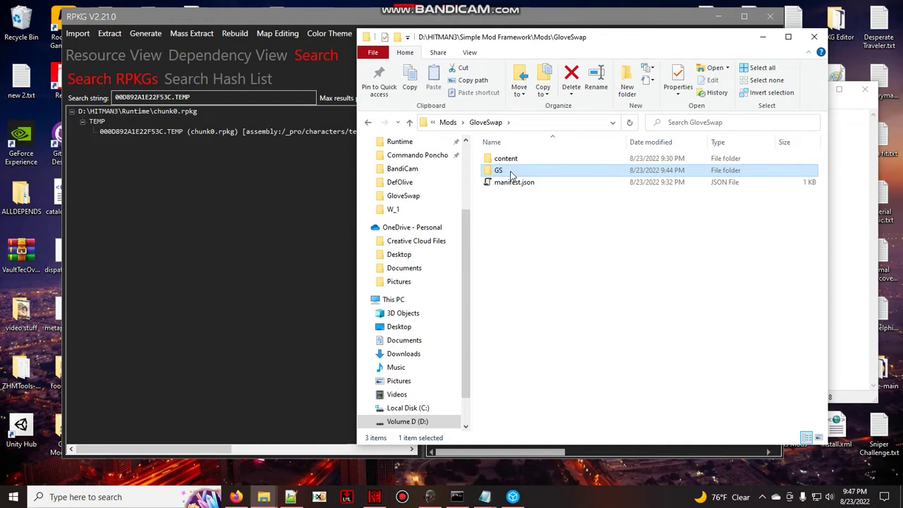
double_click(513, 173)
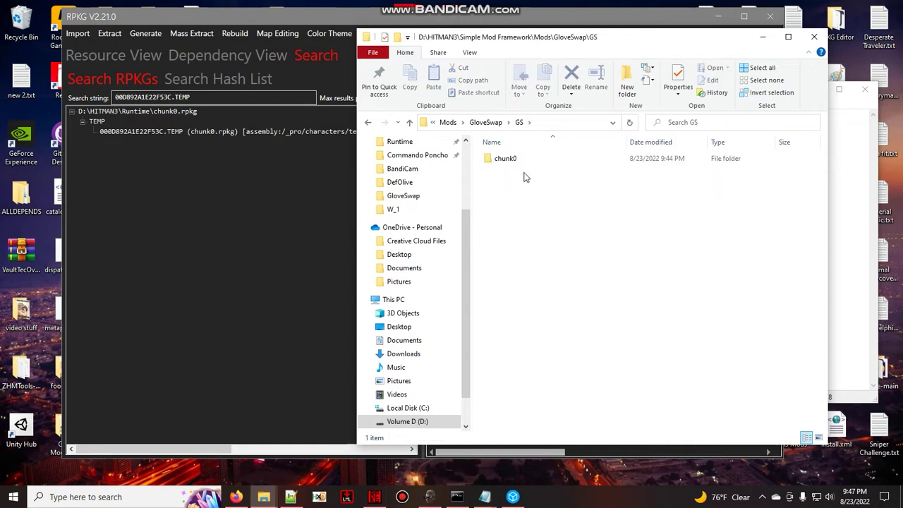
Step: Create a new folder named CHUNK0 inside GloveSwap's content folder
left_click(528, 158)
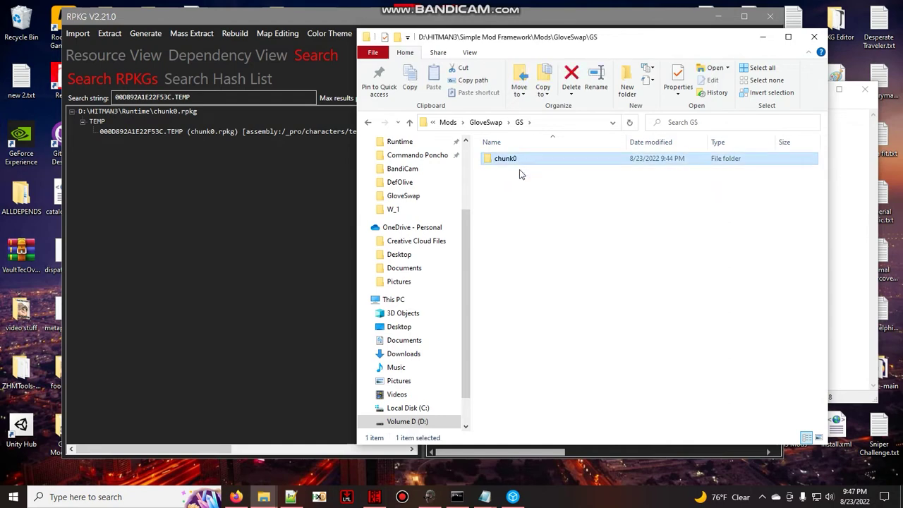
left_click(501, 218)
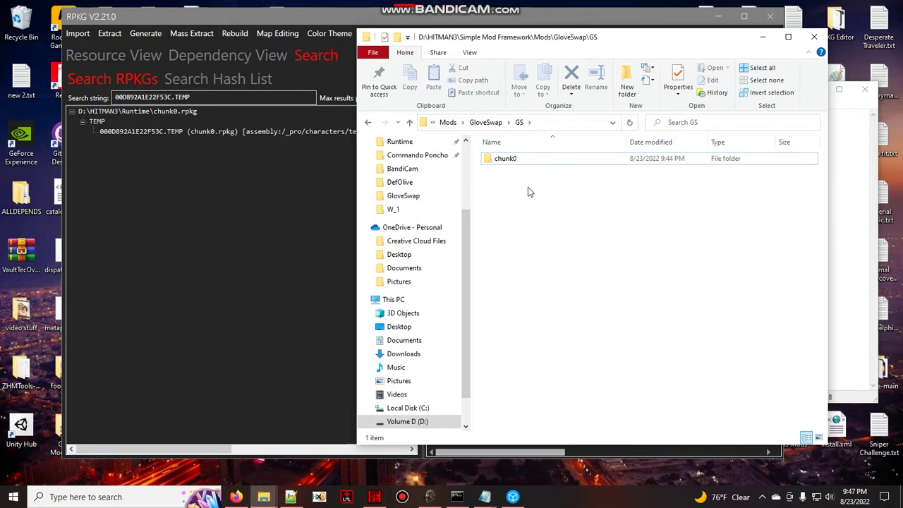
left_click(531, 160)
left_click(486, 122)
left_click(514, 159)
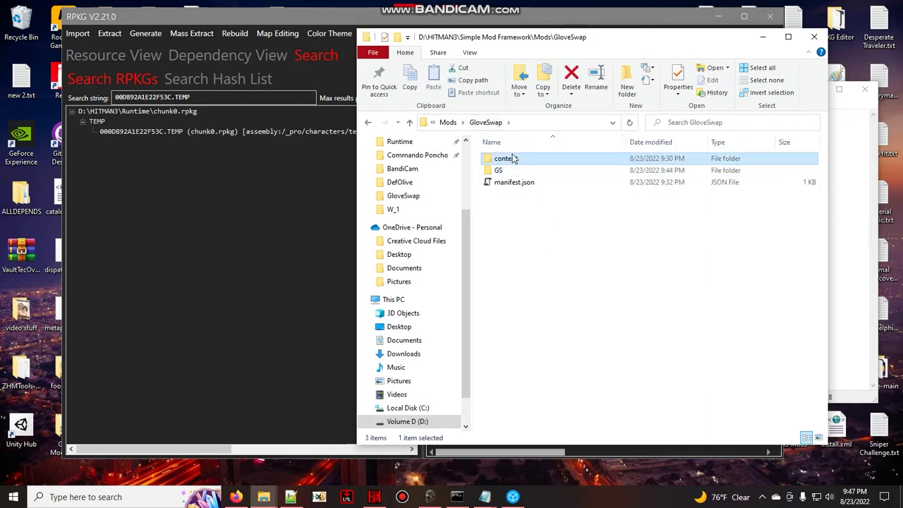
double_click(515, 158)
right_click(520, 182)
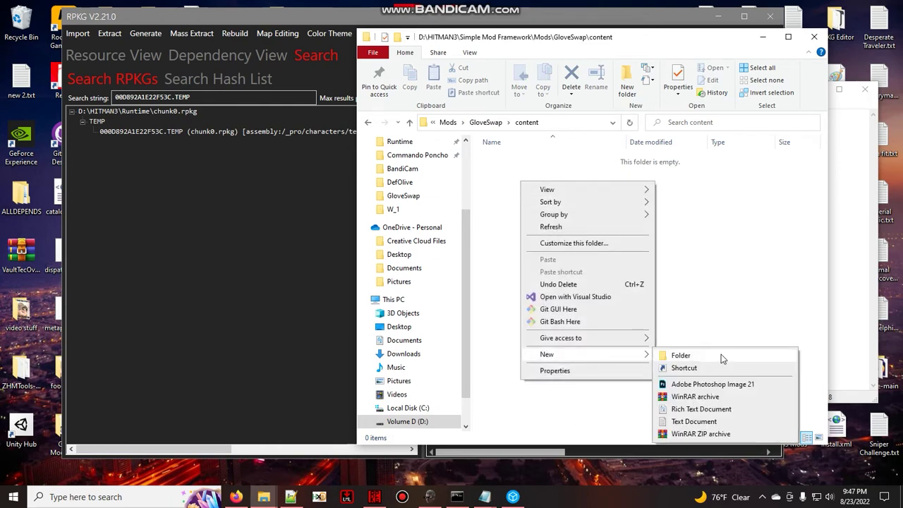
left_click(722, 355)
type("CHUNK0")
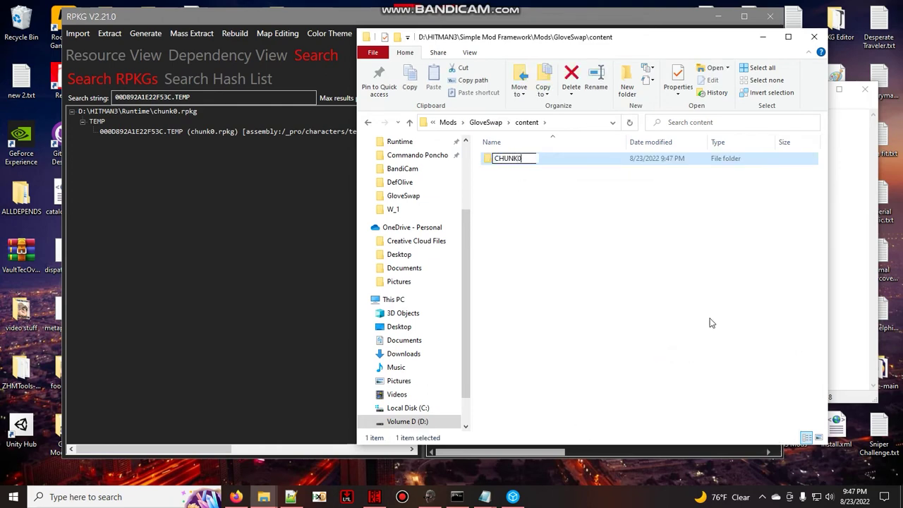
key("Return")
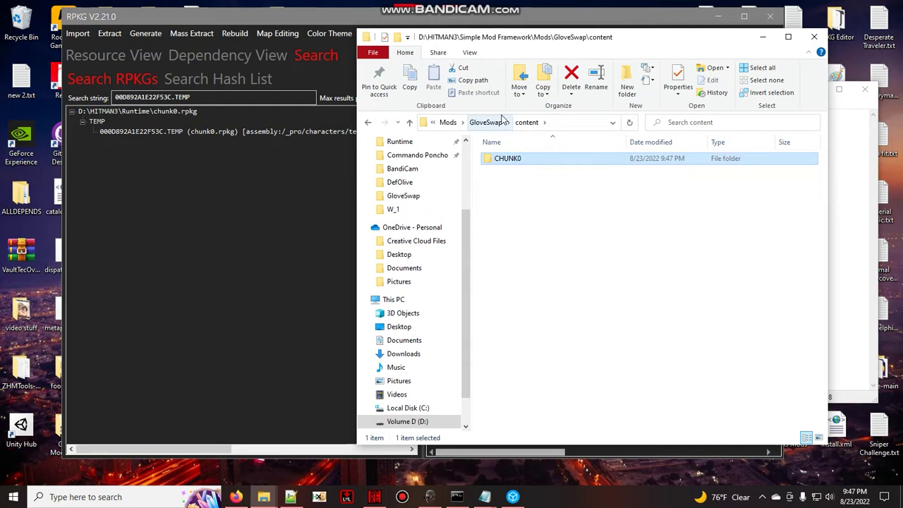
Step: Open GloveSwap's manifest.json in Notepad++
left_click(501, 121)
left_click(529, 185)
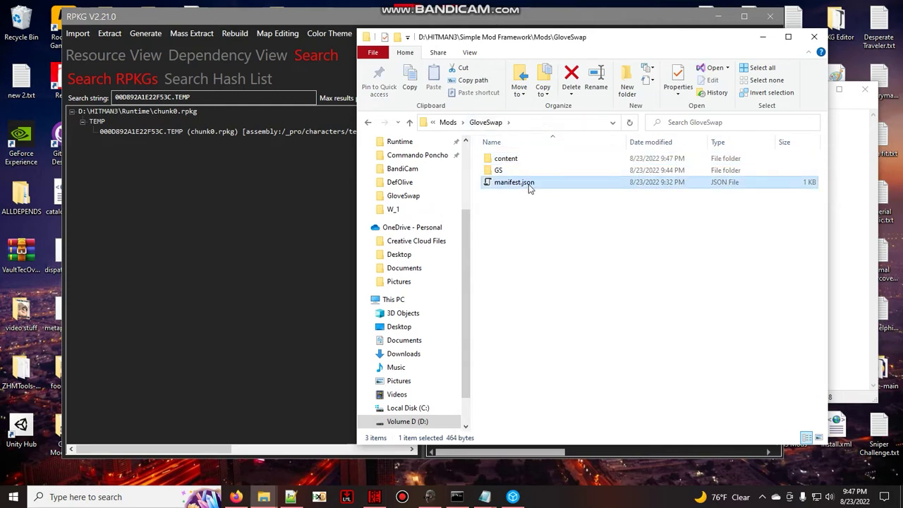
right_click(528, 184)
left_click(572, 239)
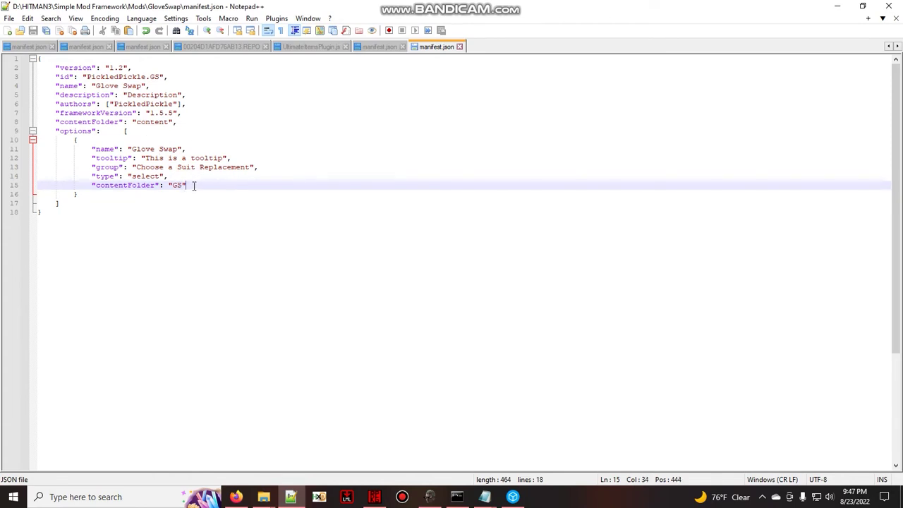
Step: Delete the option's contentFolder line, change the top-level contentFolder to GS, and save
left_click_drag(194, 186, 16, 190)
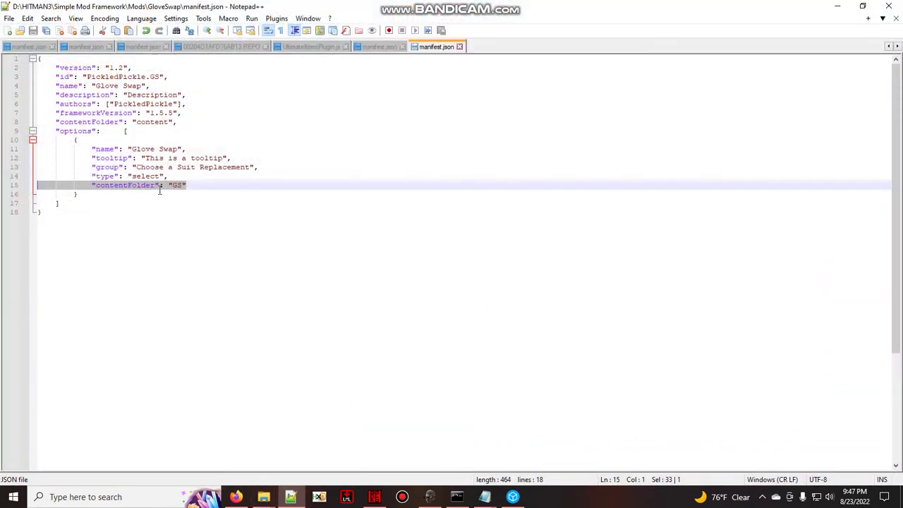
key("Delete")
key("BackSpace")
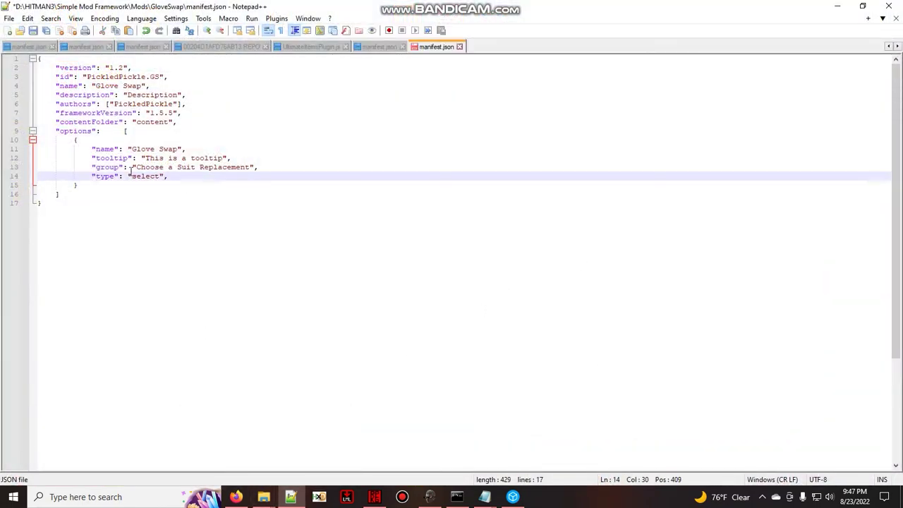
double_click(166, 122)
type("GS")
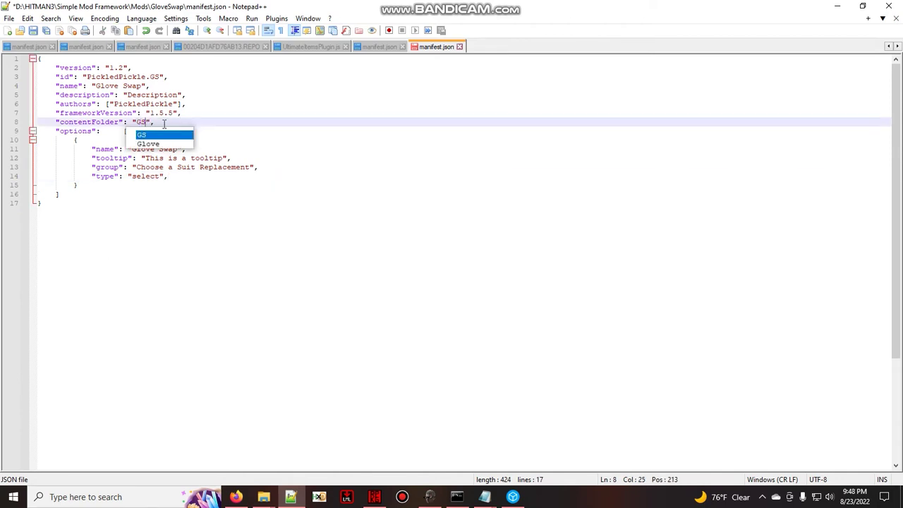
left_click(163, 124)
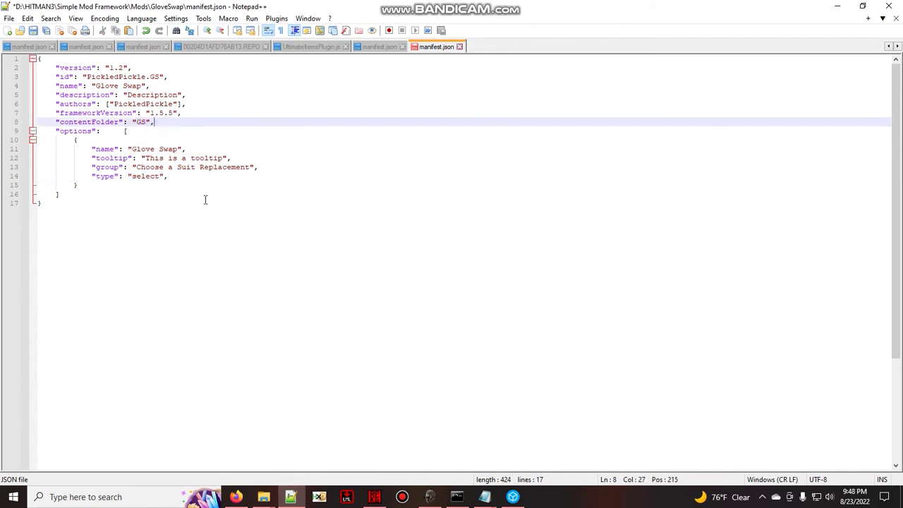
left_click(33, 30)
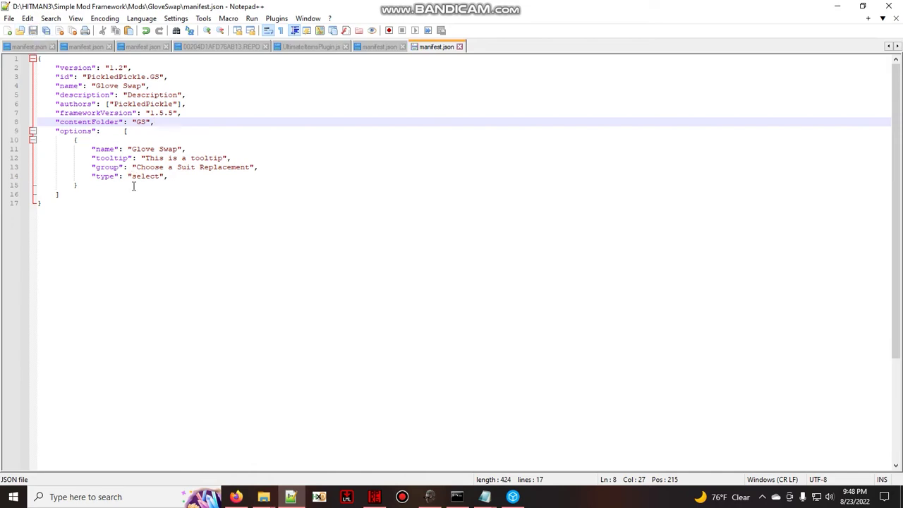
Step: Close Notepad++ and delete manifest.json.bak from the GloveSwap folder
left_click(890, 6)
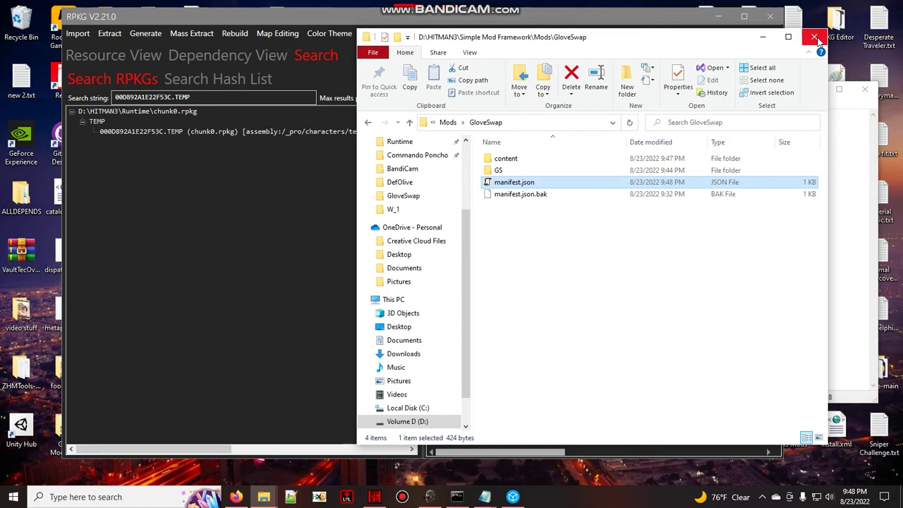
left_click(573, 197)
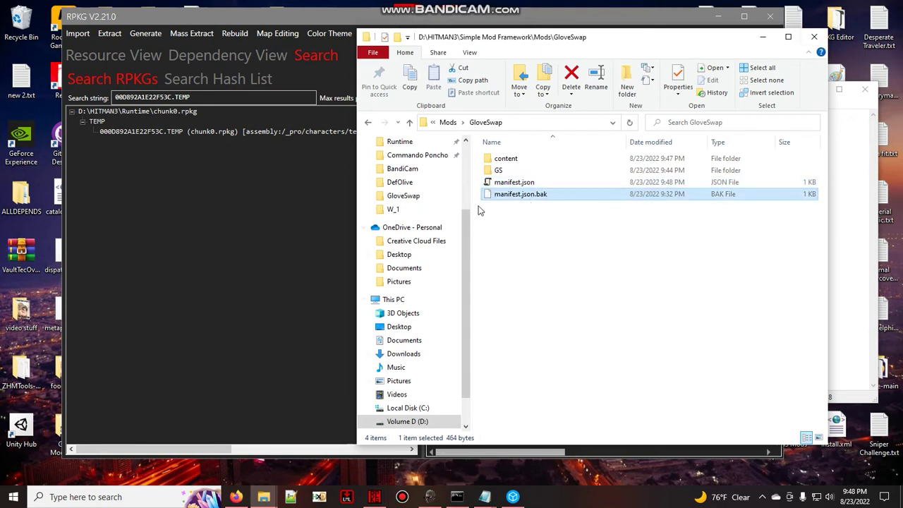
key("Delete")
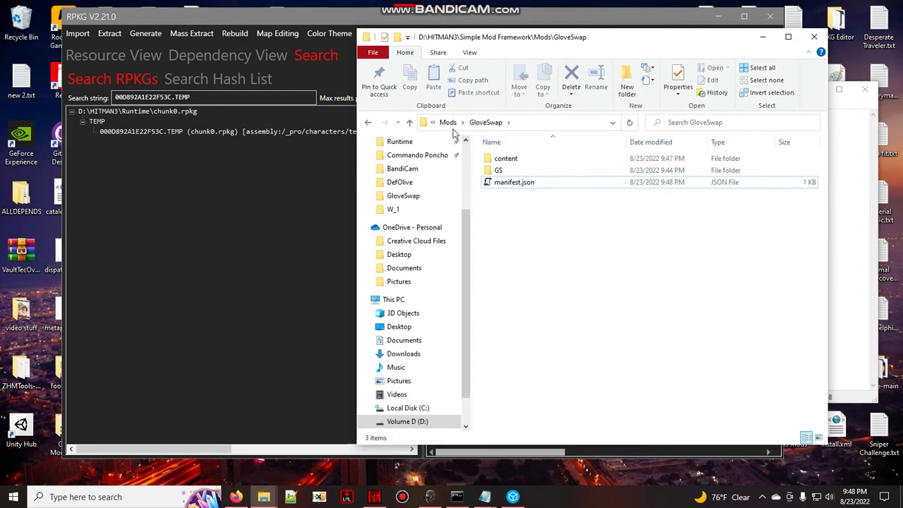
Step: Go up to the Simple Mod Framework folder and launch Mod Manager.cmd
left_click(449, 122)
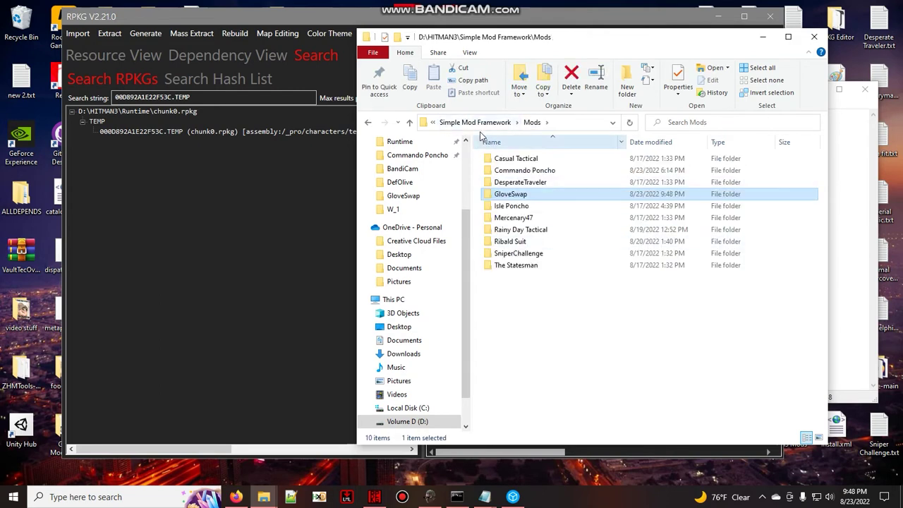
left_click(455, 124)
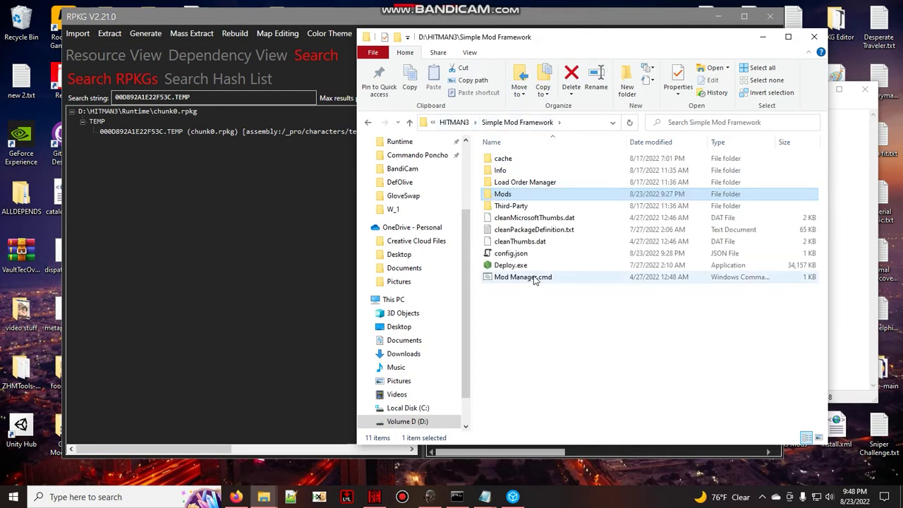
double_click(535, 279)
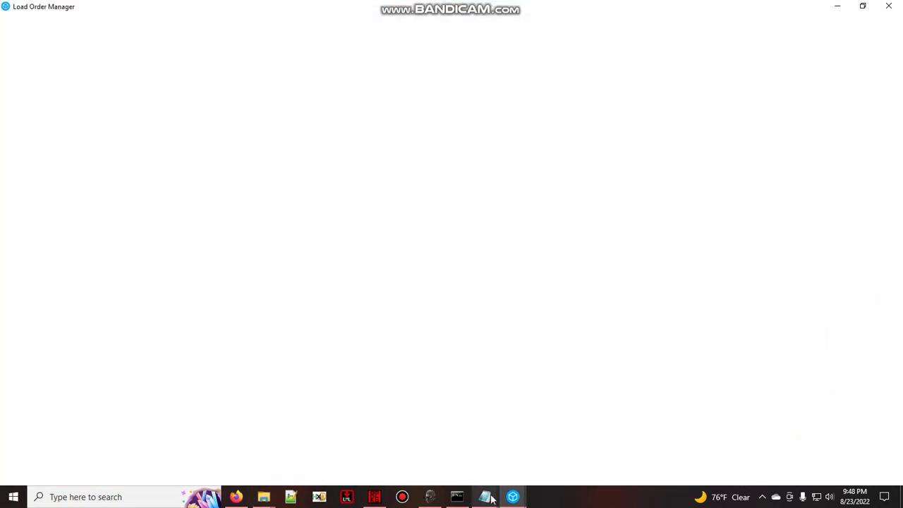
mouse_move(513, 497)
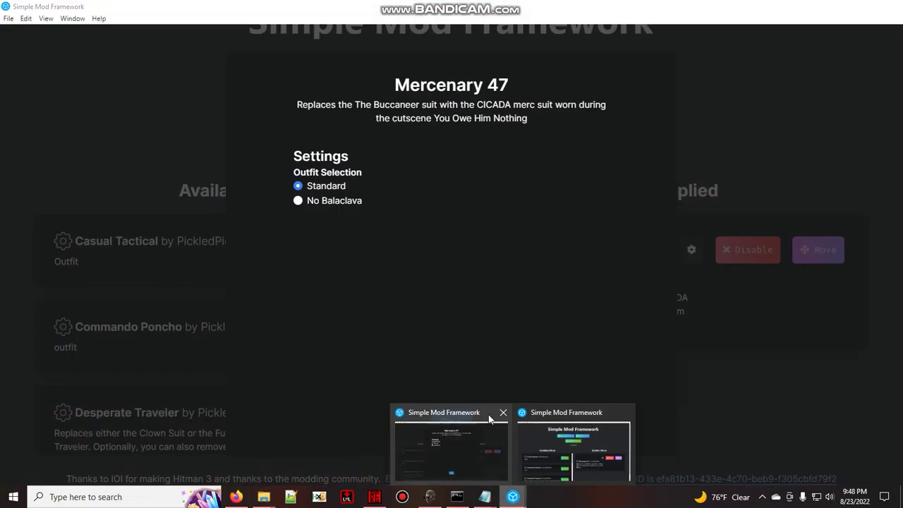
Step: Disable Mercenary 47, enable Glove Swap with its Glove Swap option, and apply enabled mods
left_click(504, 412)
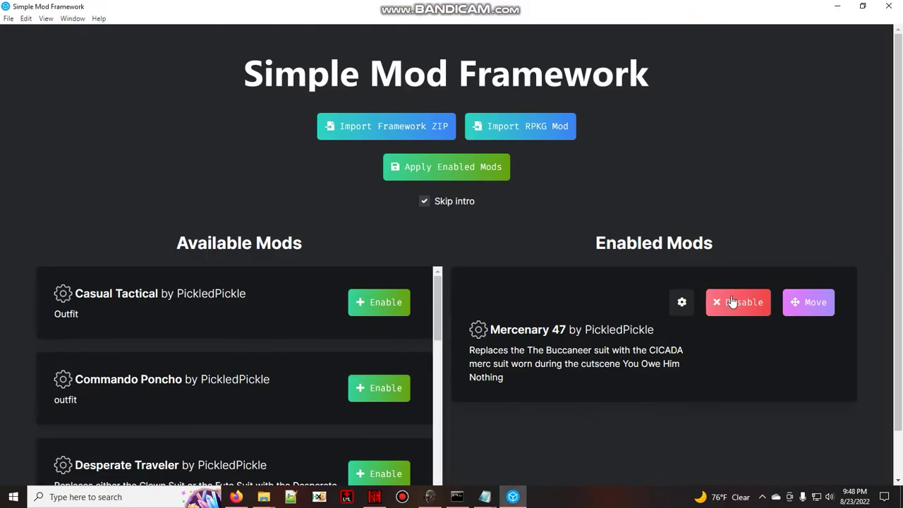
left_click(732, 302)
scroll(154, 356, "down", 2)
scroll(154, 356, "down", 2)
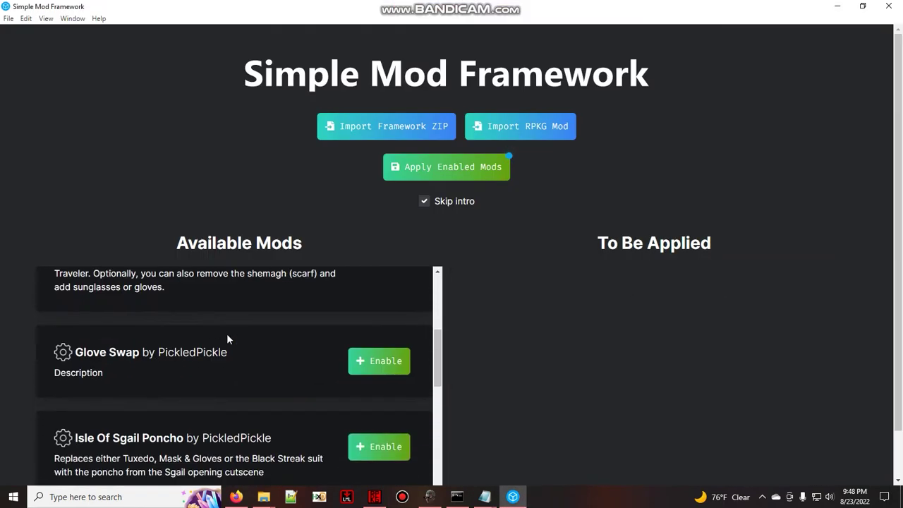
left_click(379, 361)
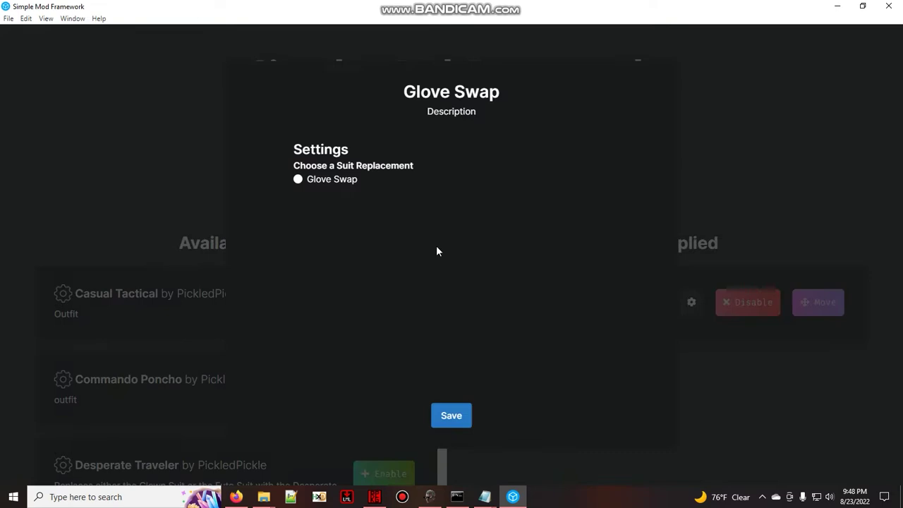
left_click(298, 179)
left_click(449, 414)
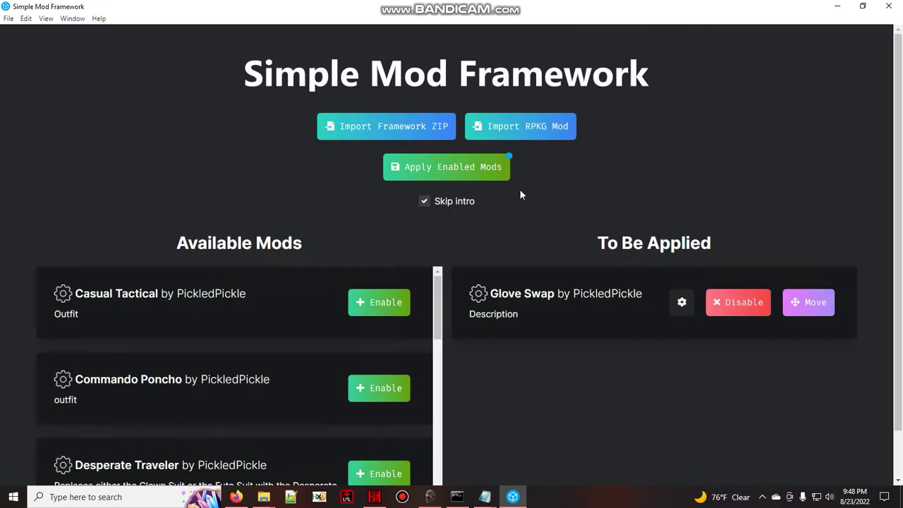
left_click(480, 168)
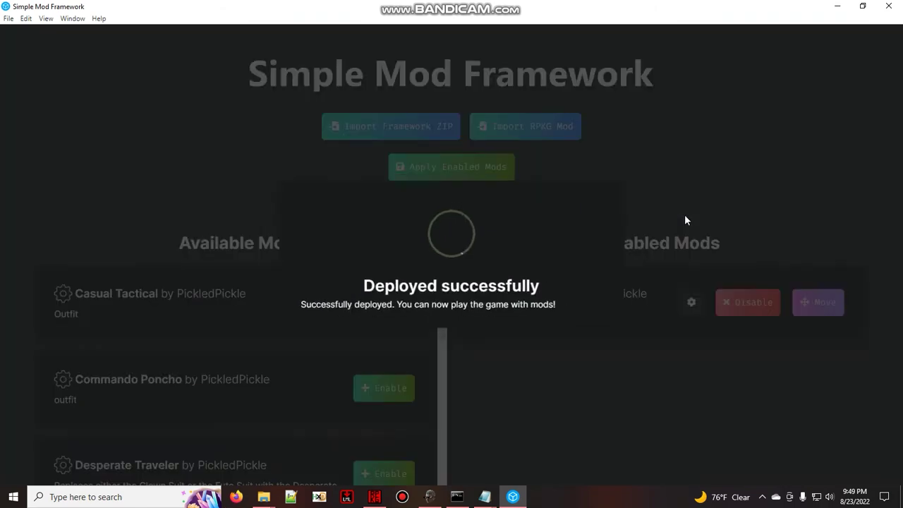
left_click(898, 6)
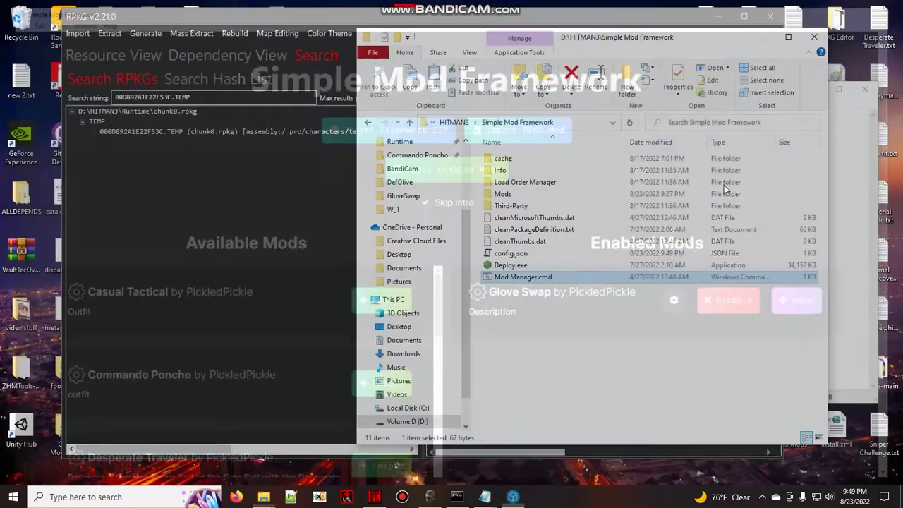
Step: Close Explorer, both Notepad notes, RPKG and the recordings folder, then launch Hitman III
key("alt+Tab")
left_click(815, 43)
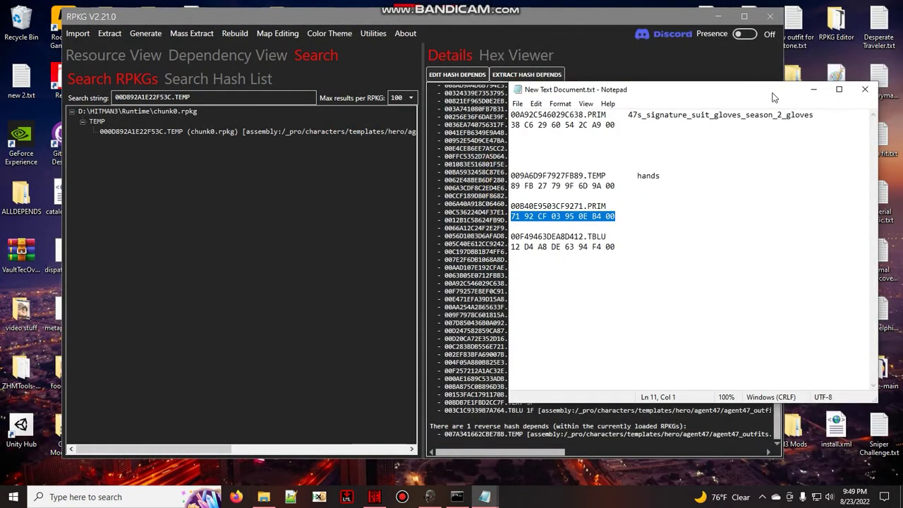
left_click(865, 89)
left_click(768, 15)
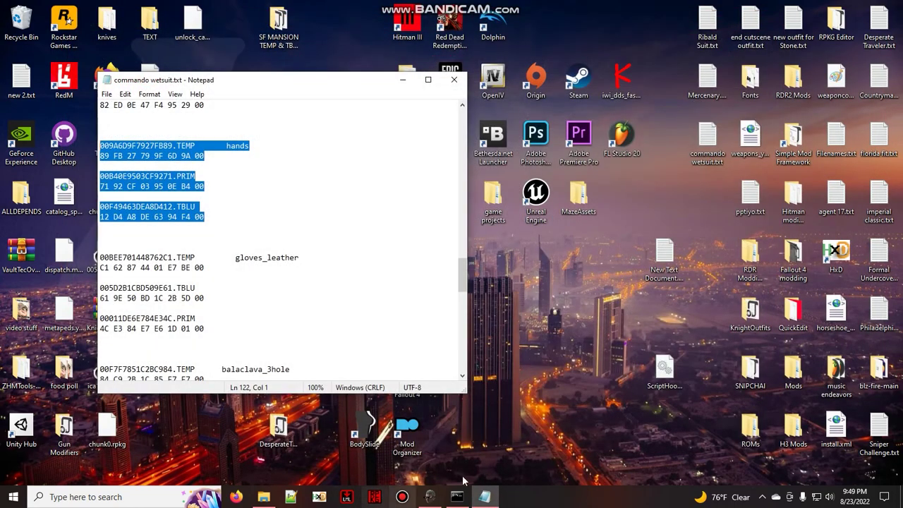
left_click(454, 79)
left_click(263, 497)
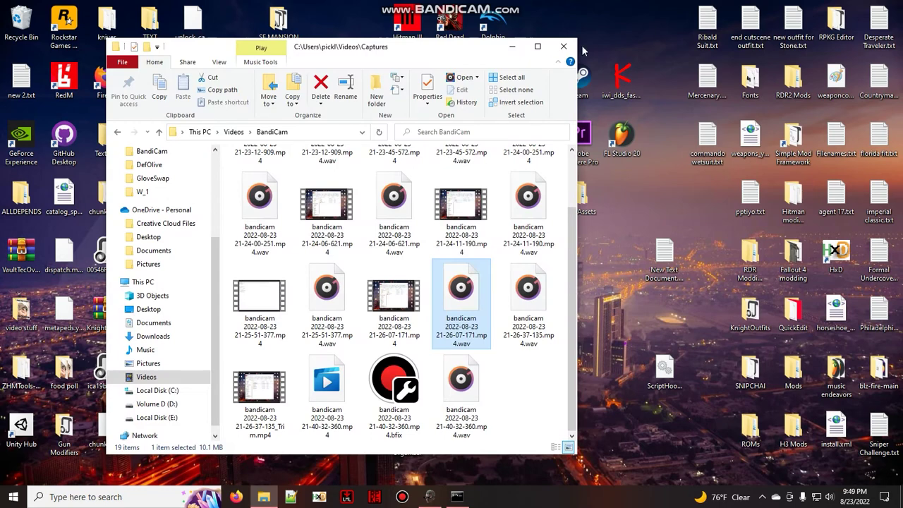
left_click(568, 48)
double_click(407, 22)
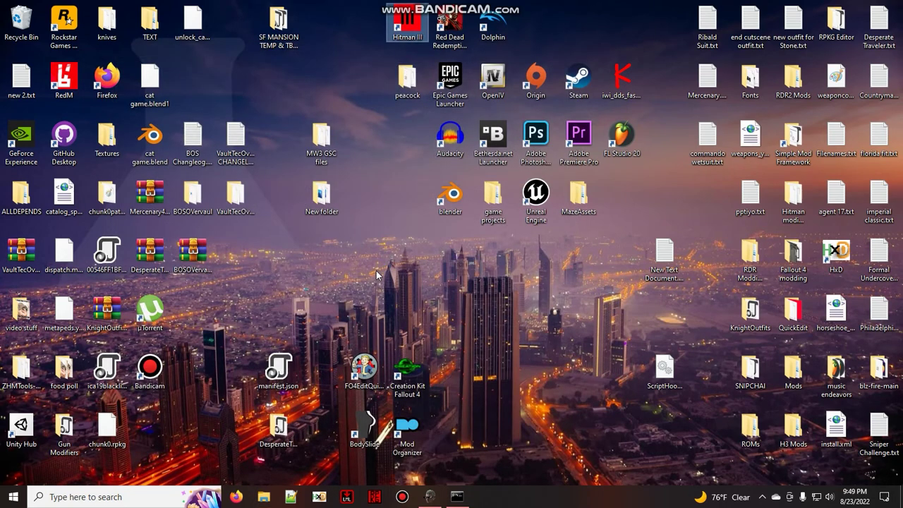
Step: Open the World of Tomorrow mission briefing under Destinations > Sapienza
key("Right")
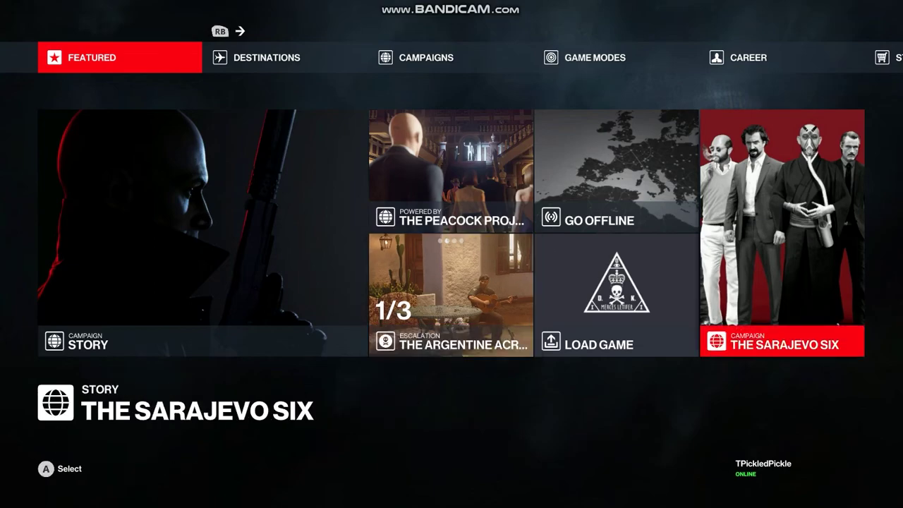
key("Left")
key("Left")
key("Page_Down")
key("Right")
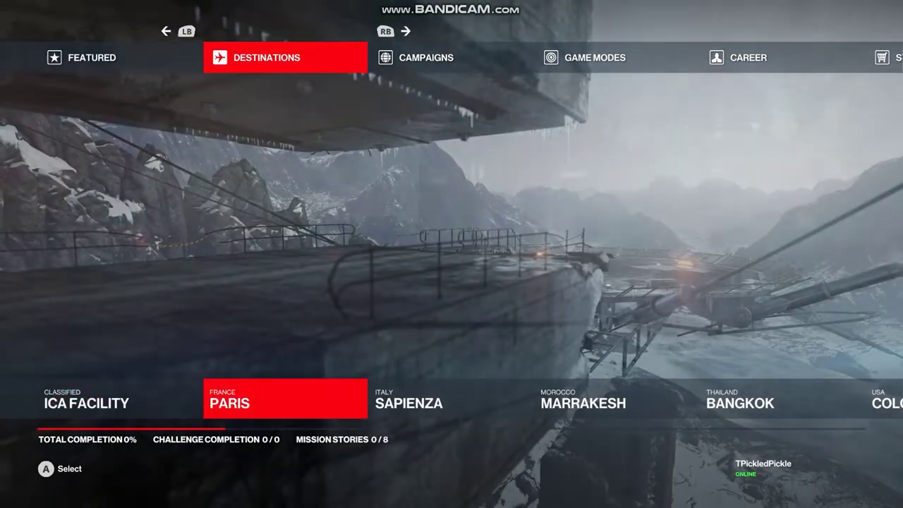
key("Right")
key("Return")
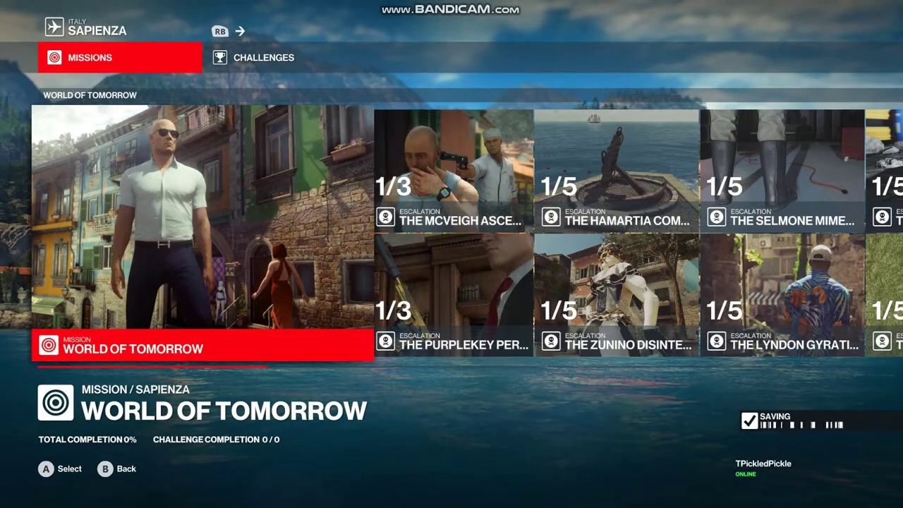
key("Return")
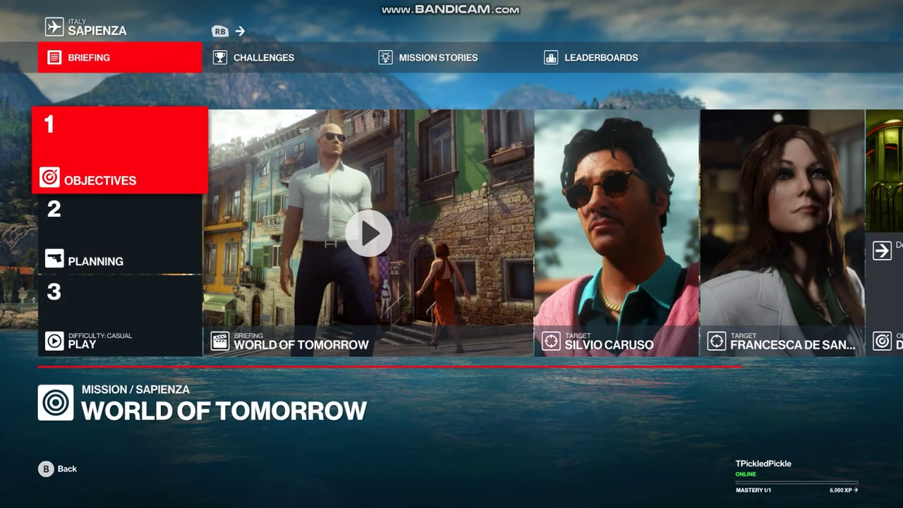
Step: Equip the Neon City Suit With Gloves from the Coats category in mission planning
key("Down")
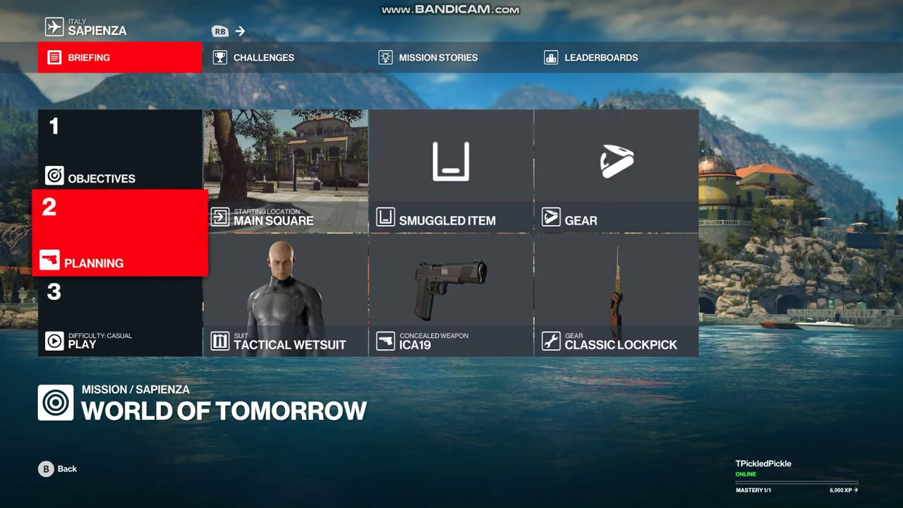
key("Right")
key("Return")
key("q")
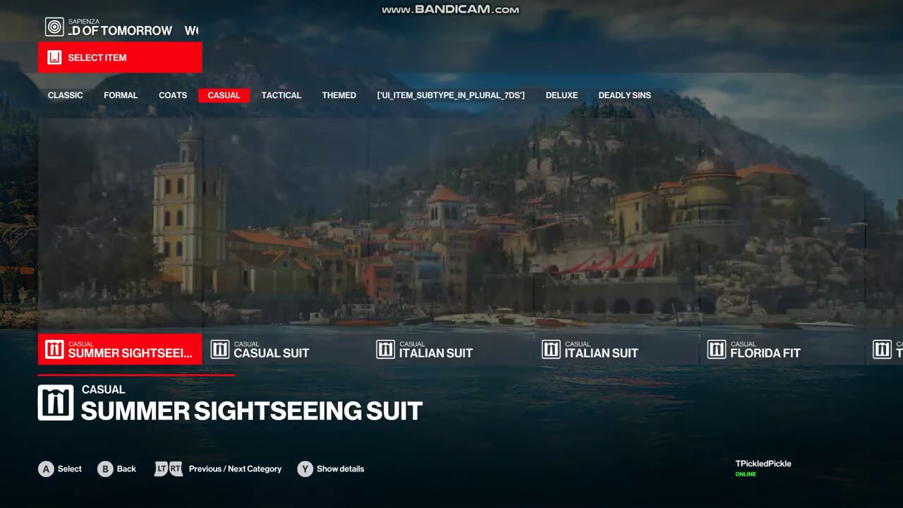
key("q")
key("Right")
key("Right")
key("Right")
key("Right")
key("Right")
key("Right")
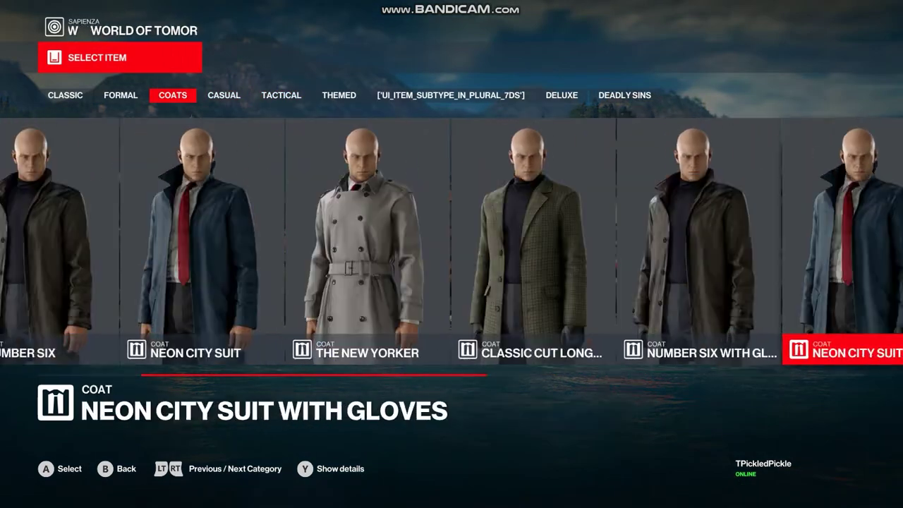
key("Right")
key("Return")
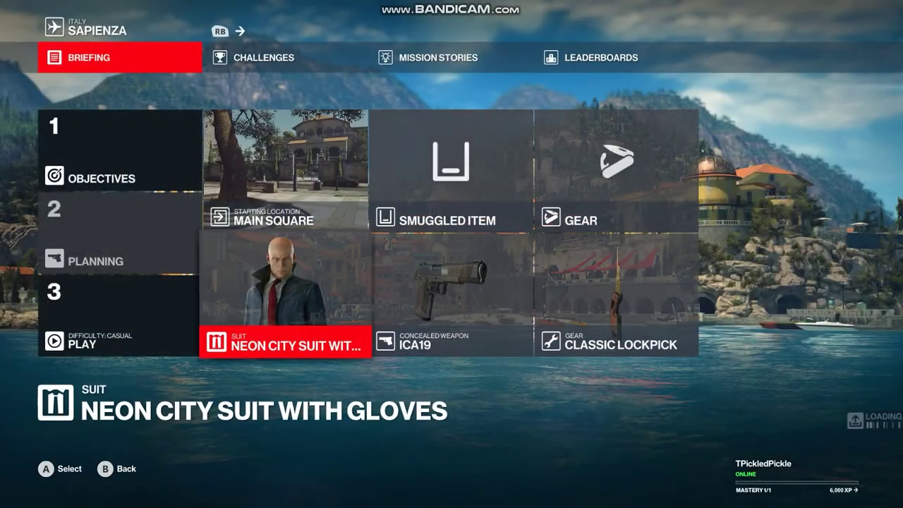
key("Left")
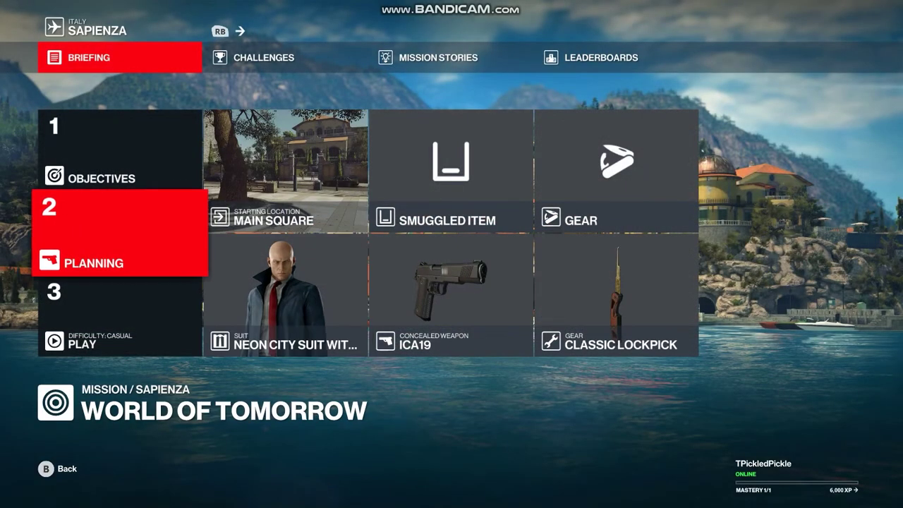
key("Down")
Step: Launch the World of Tomorrow mission and let the Sapienza loading screen run
key("Return")
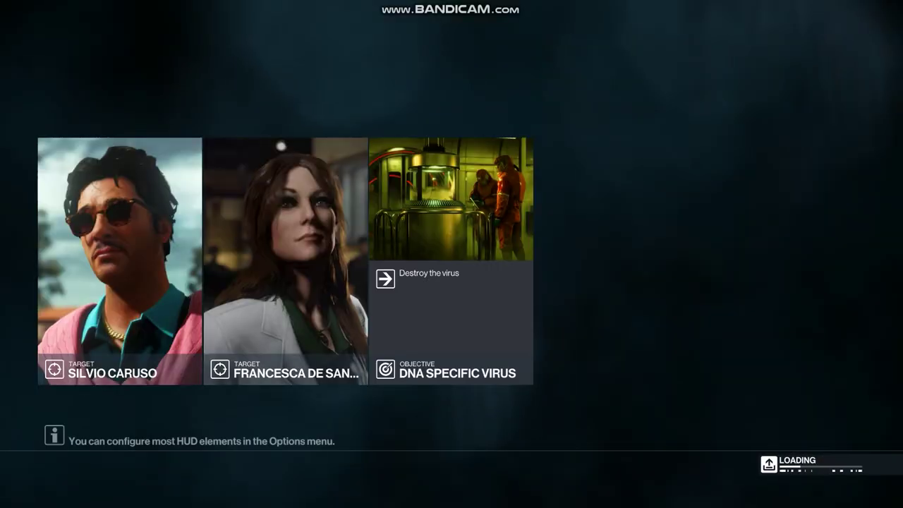